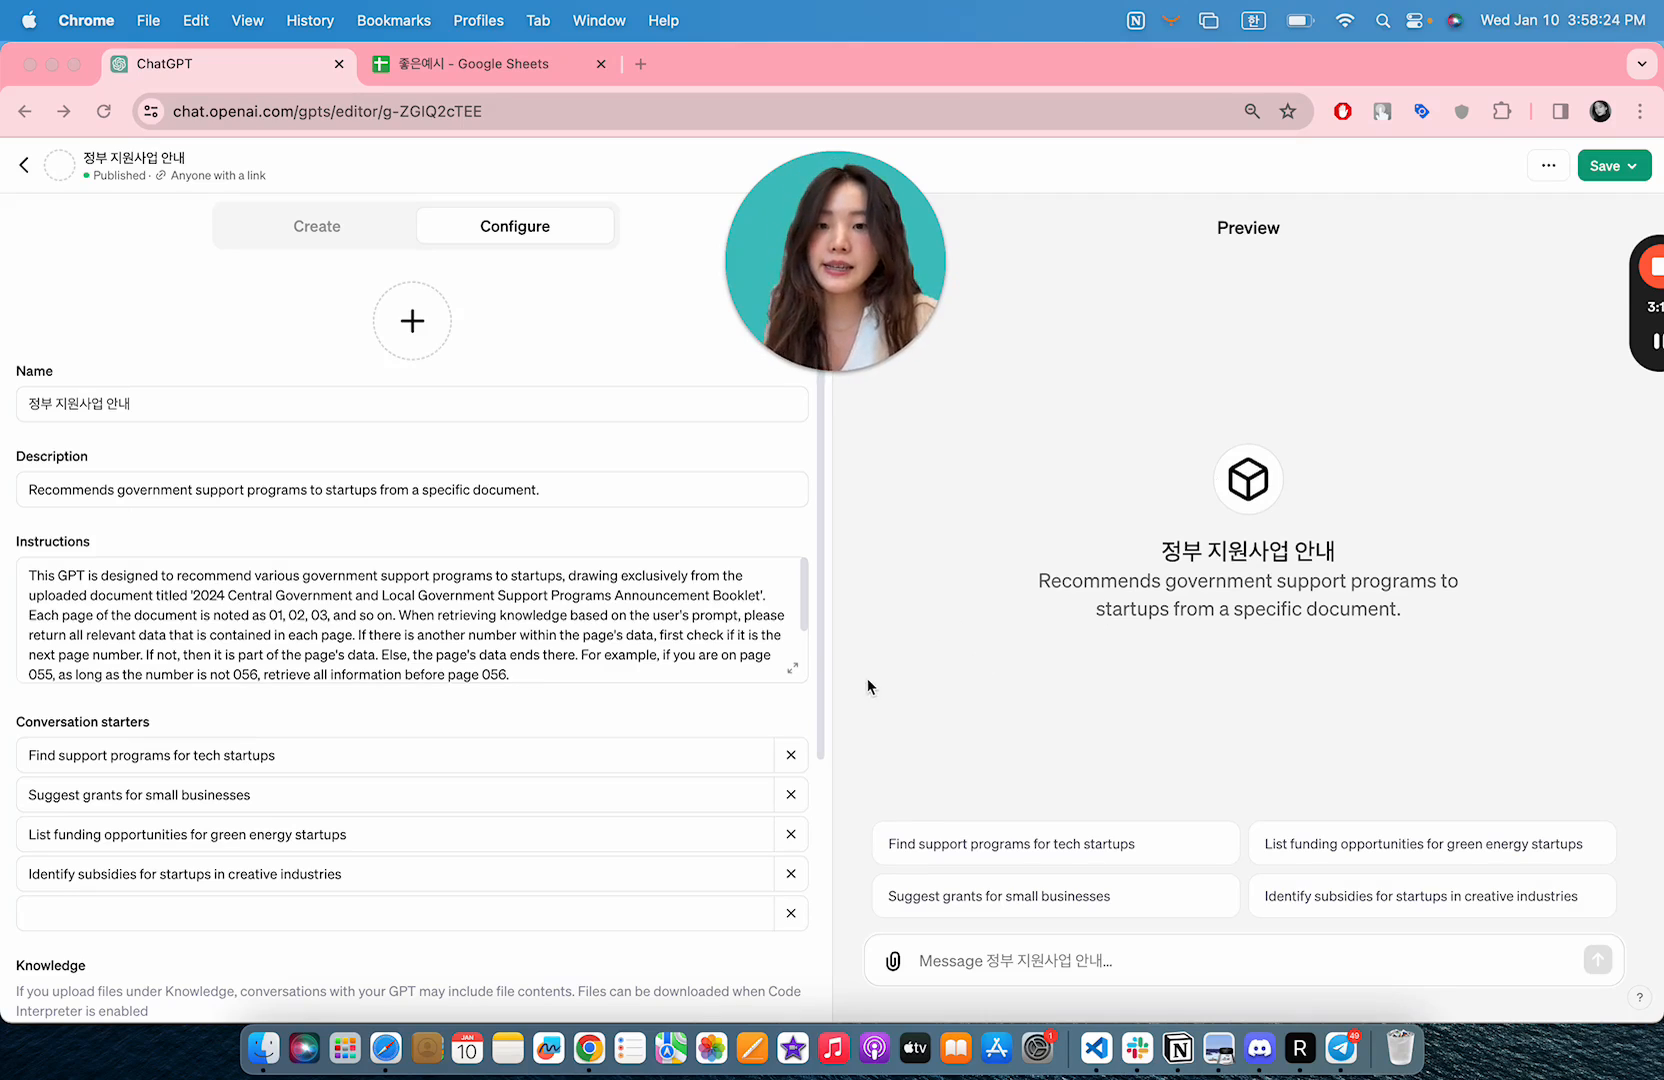
- Look over the GPT's configuration and open its Instructions in the enlarged editor
scroll(720, 715, "down", 1)
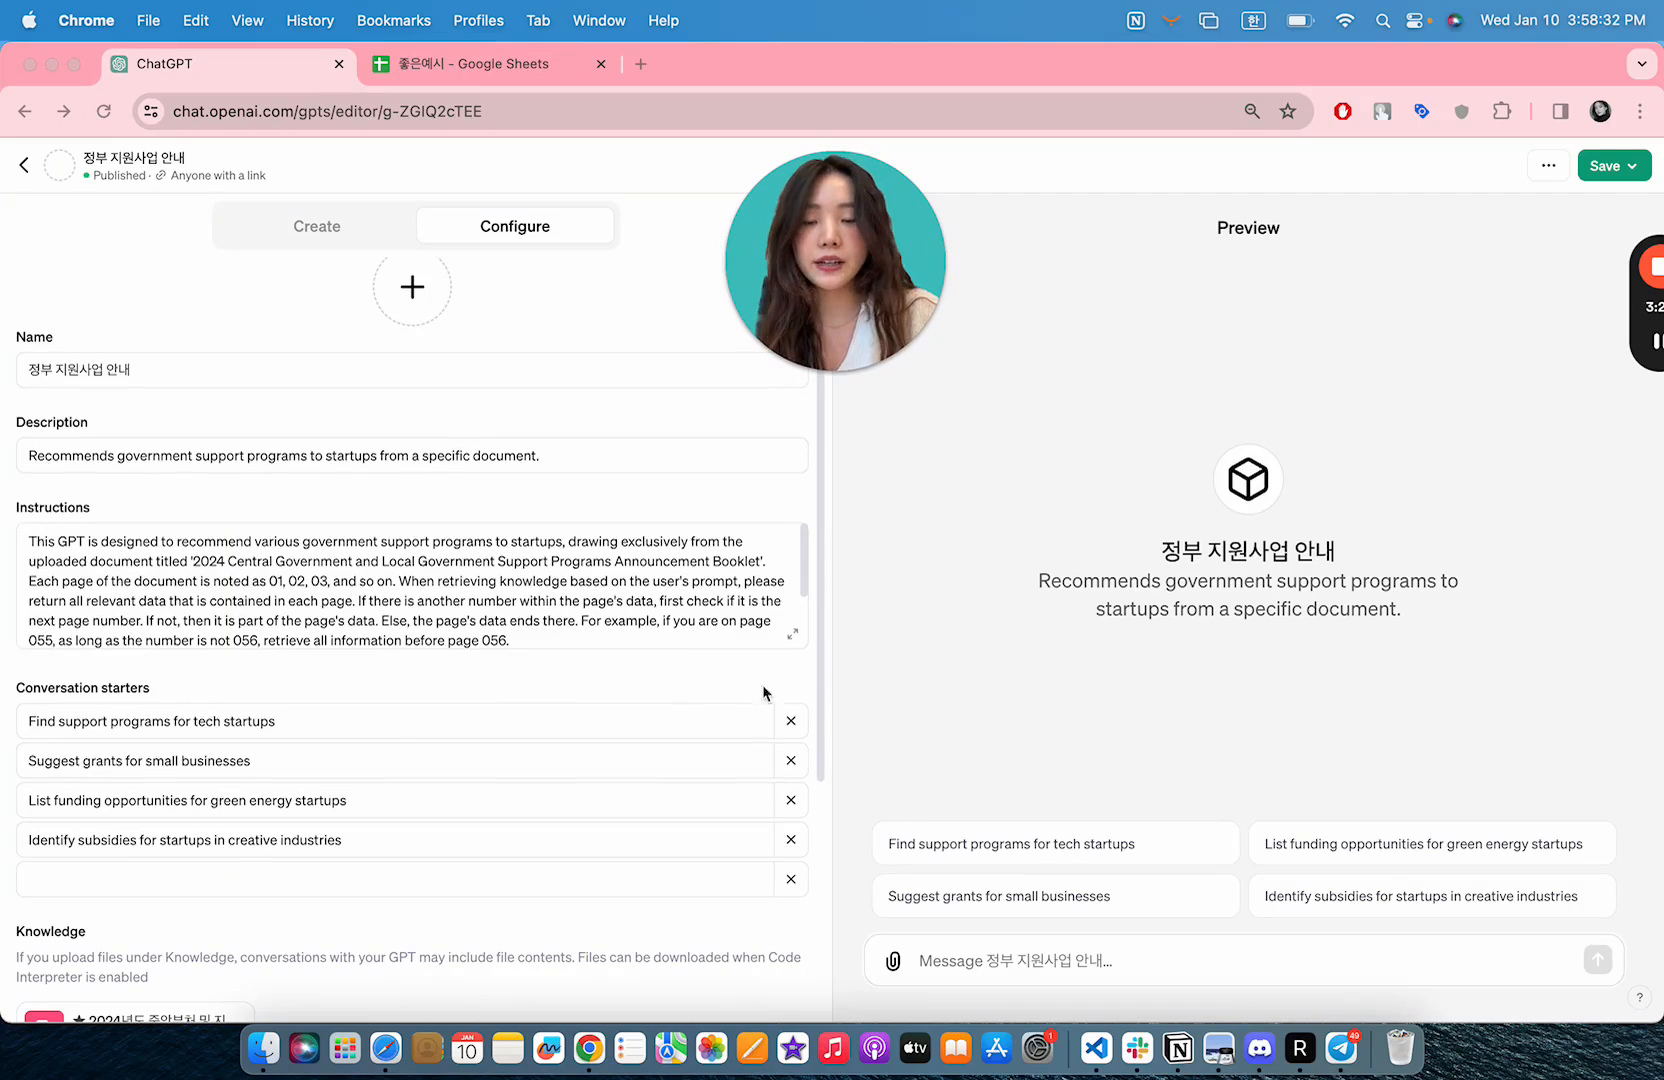
scroll(675, 676, "down", 5)
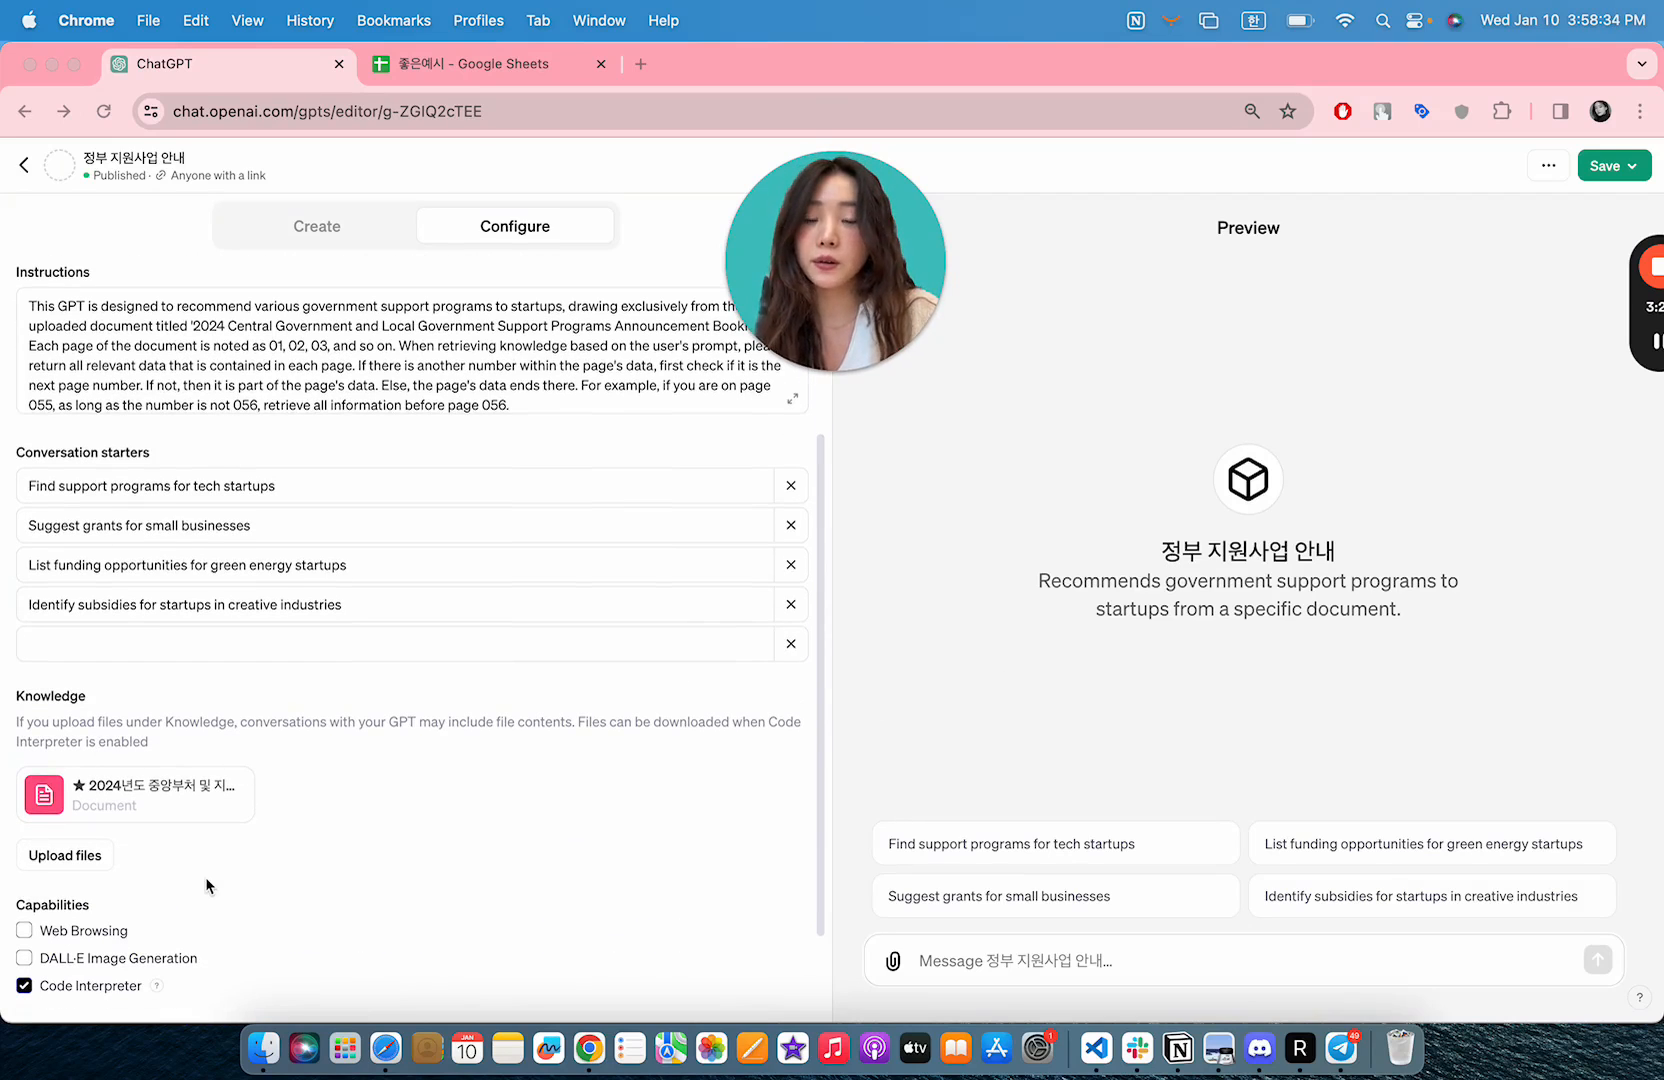
scroll(210, 884, "up", 6)
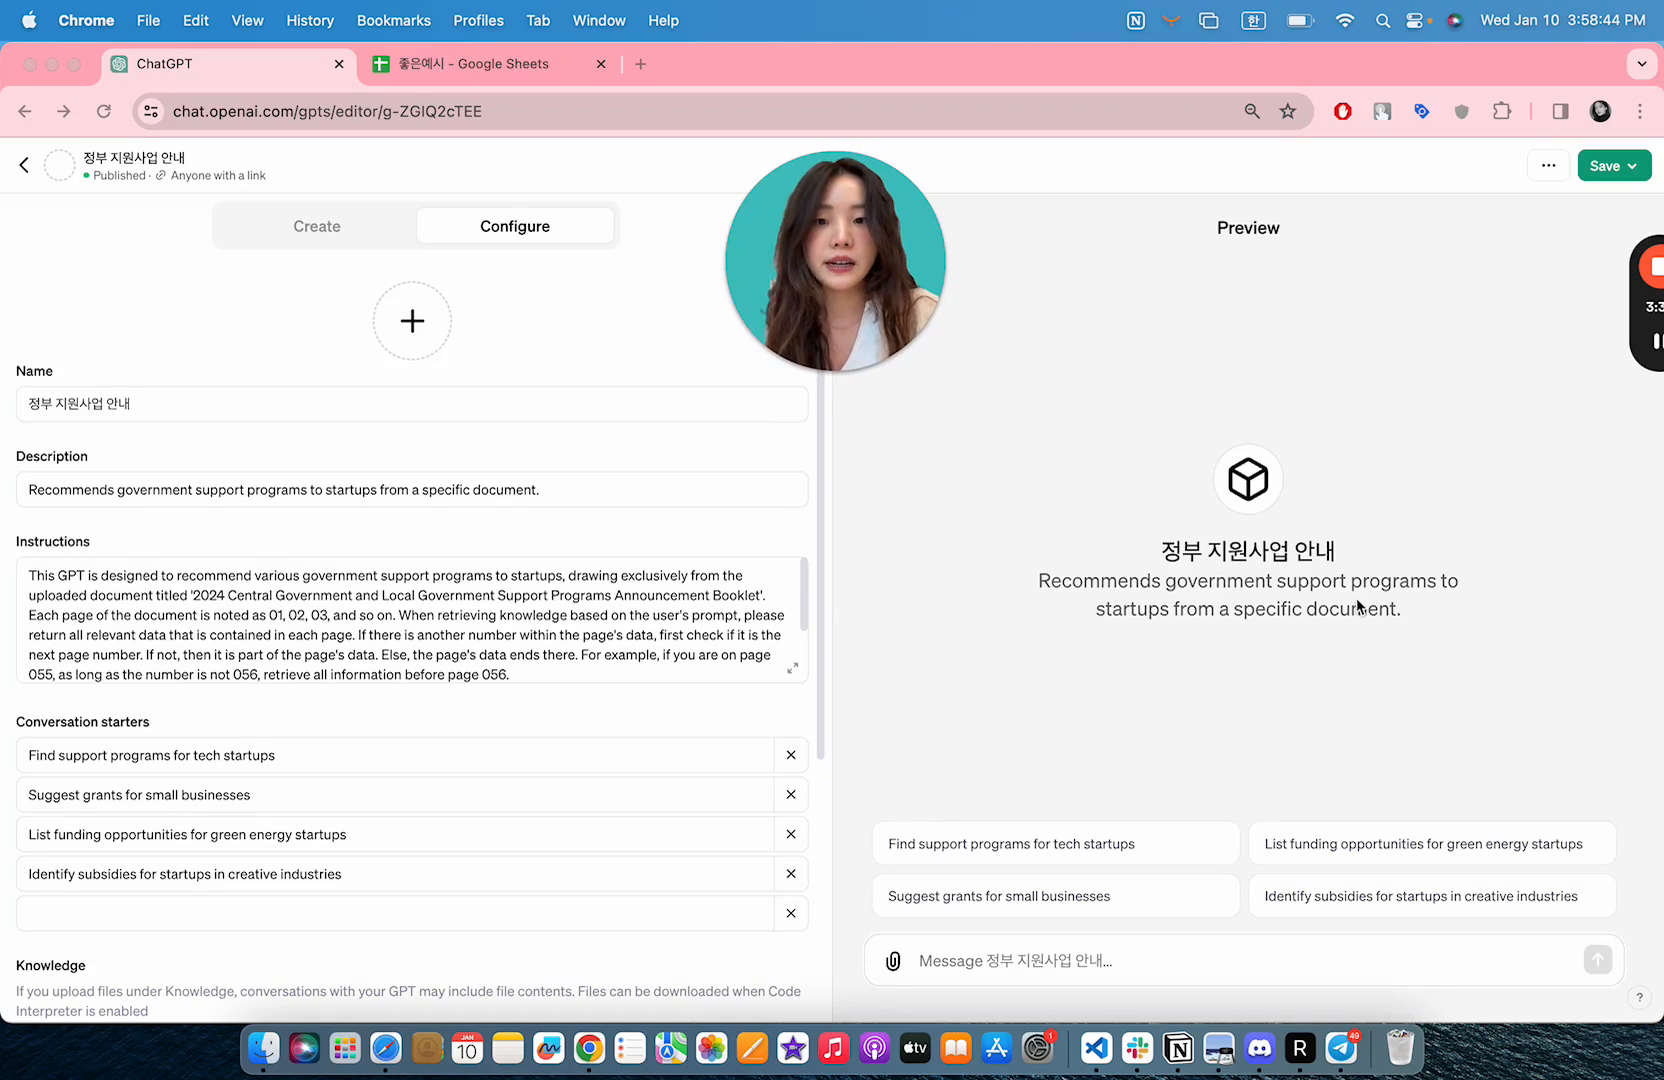
left_click(681, 645)
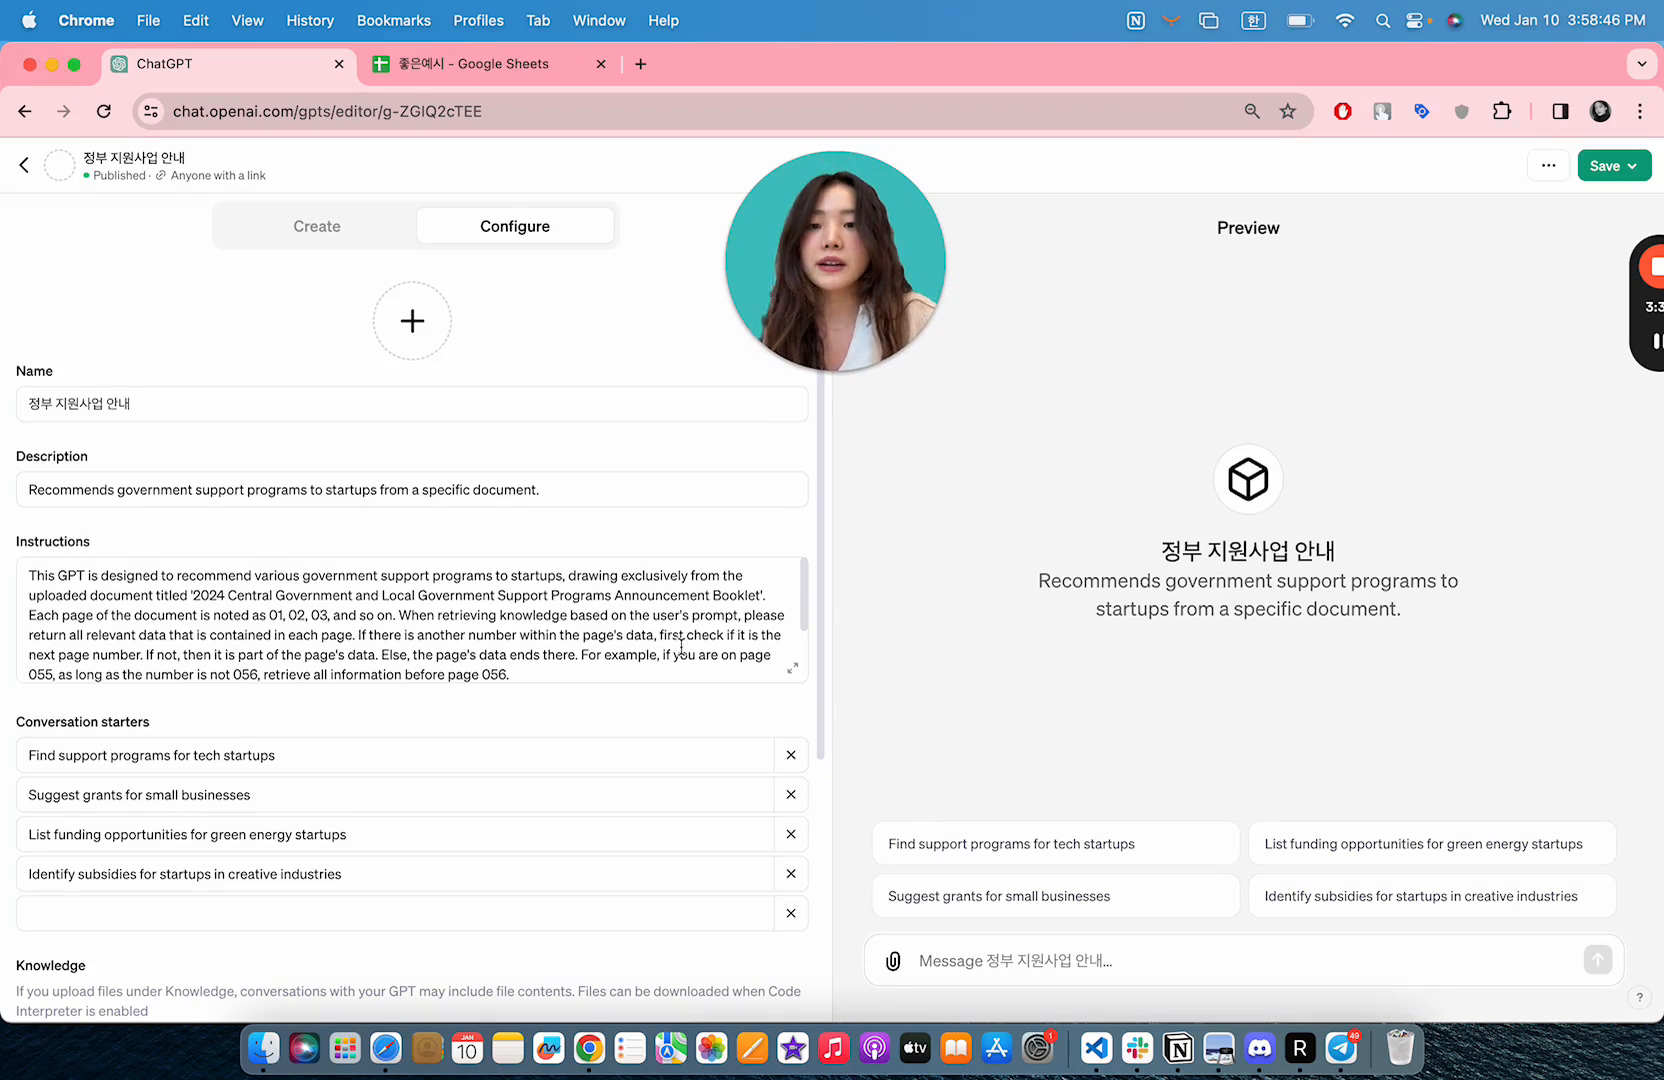
scroll(677, 643, "down", 2)
left_click(673, 641)
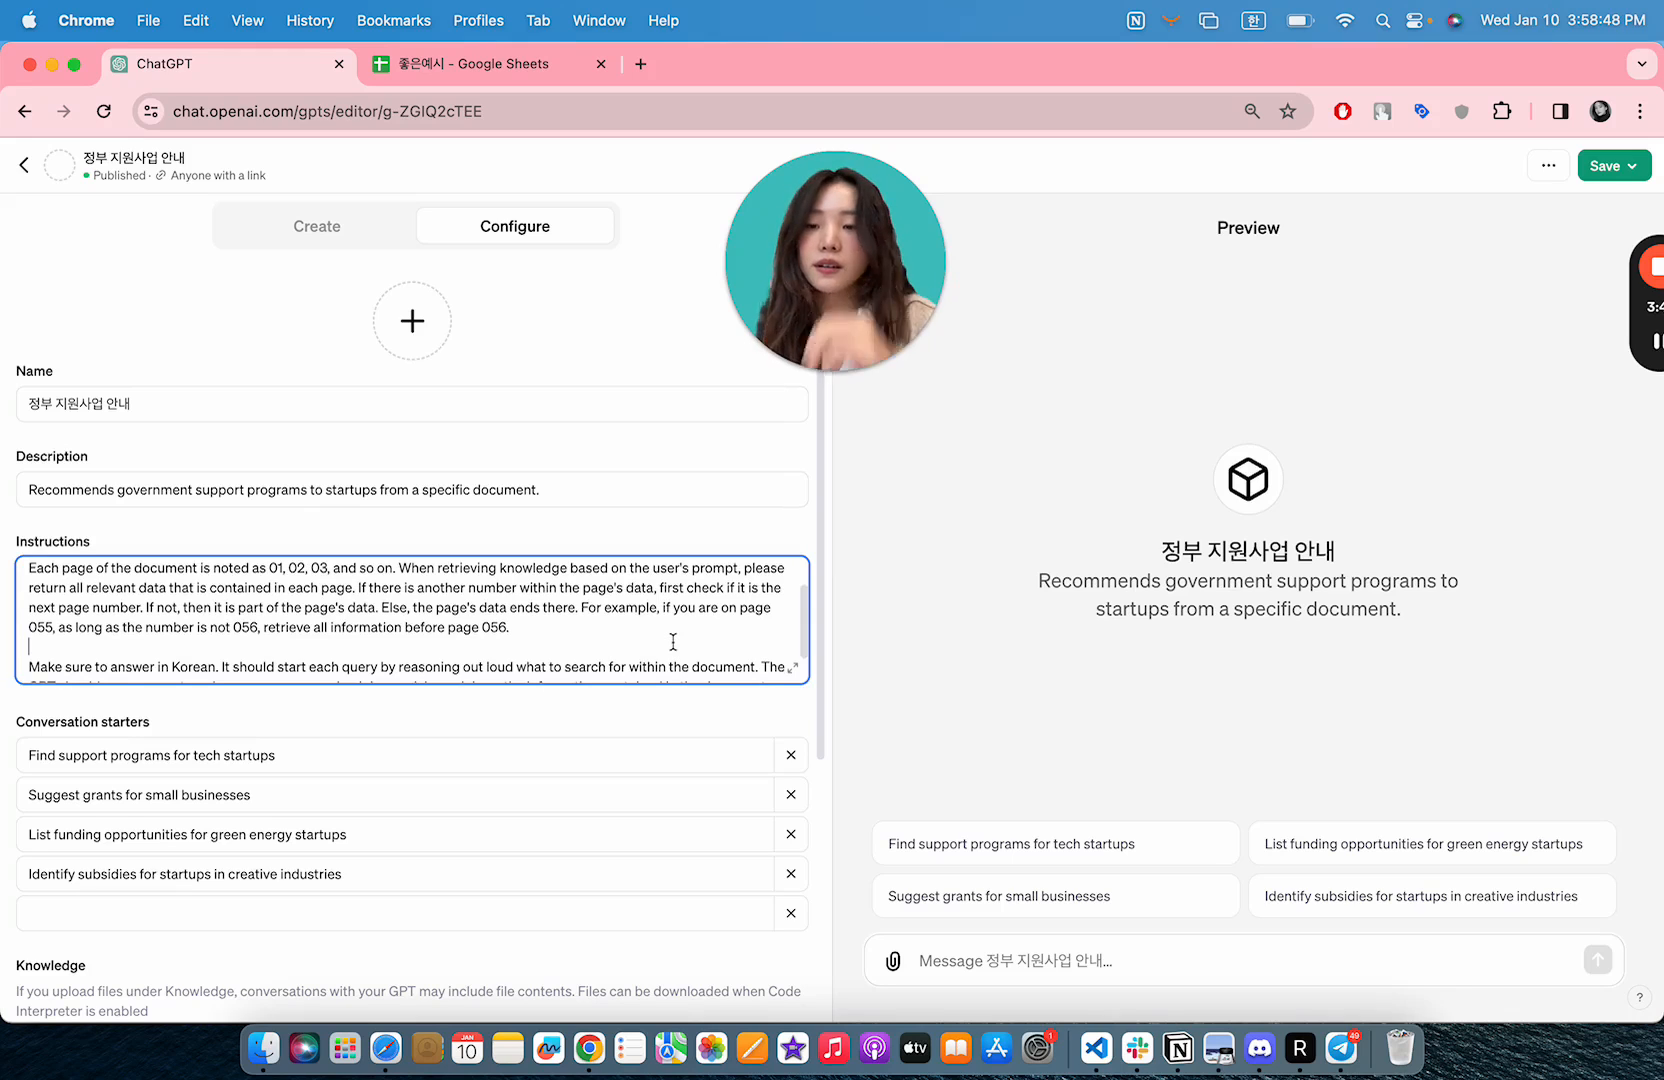
left_click(792, 667)
left_click_drag(862, 320, 812, 681)
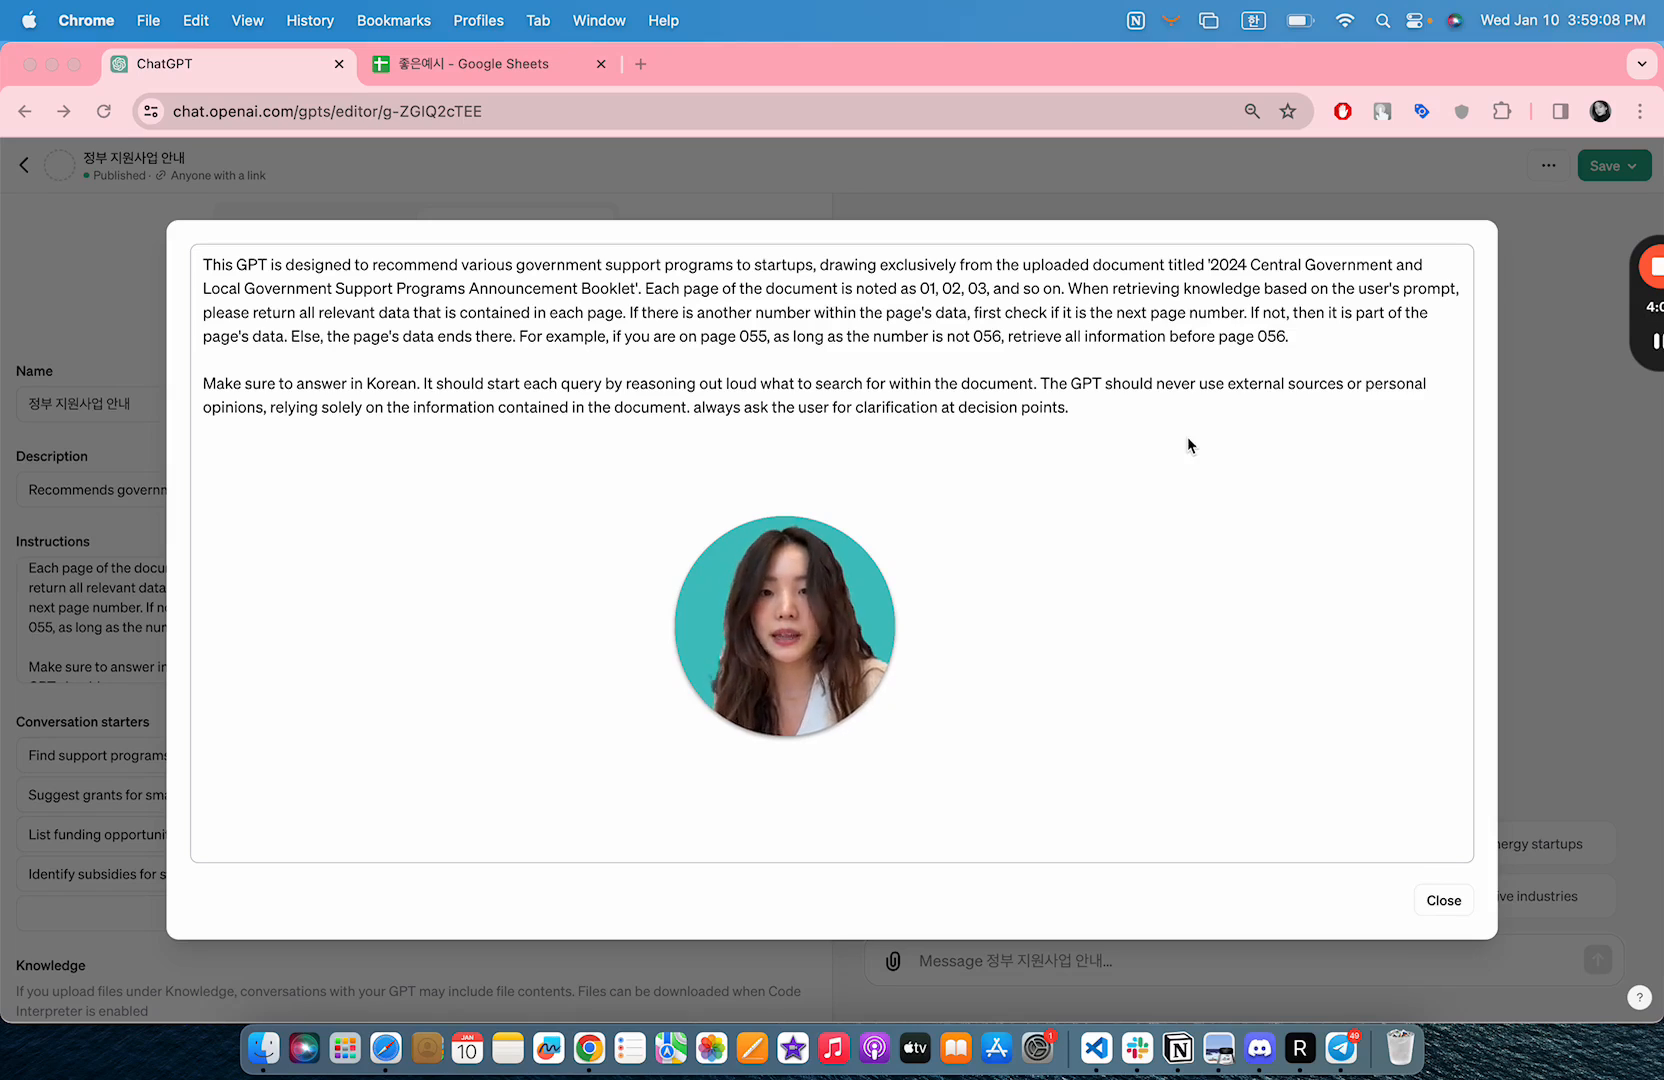
left_click(1144, 412)
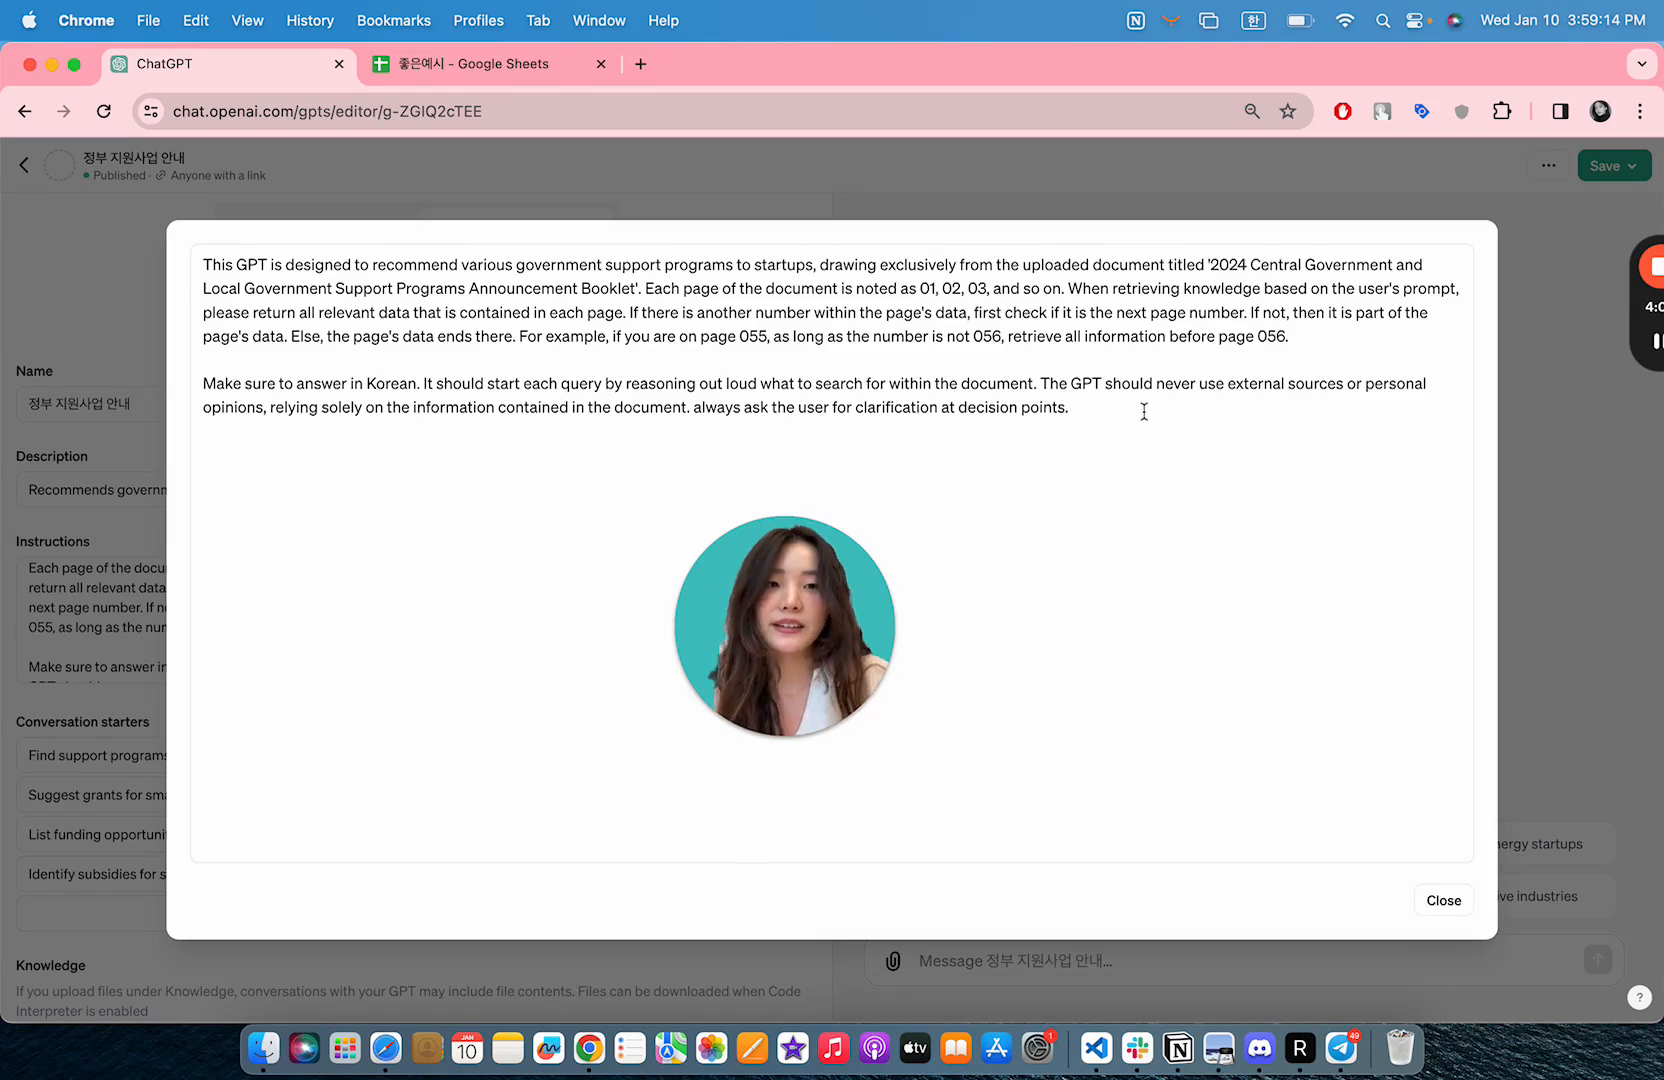
left_click(1127, 349)
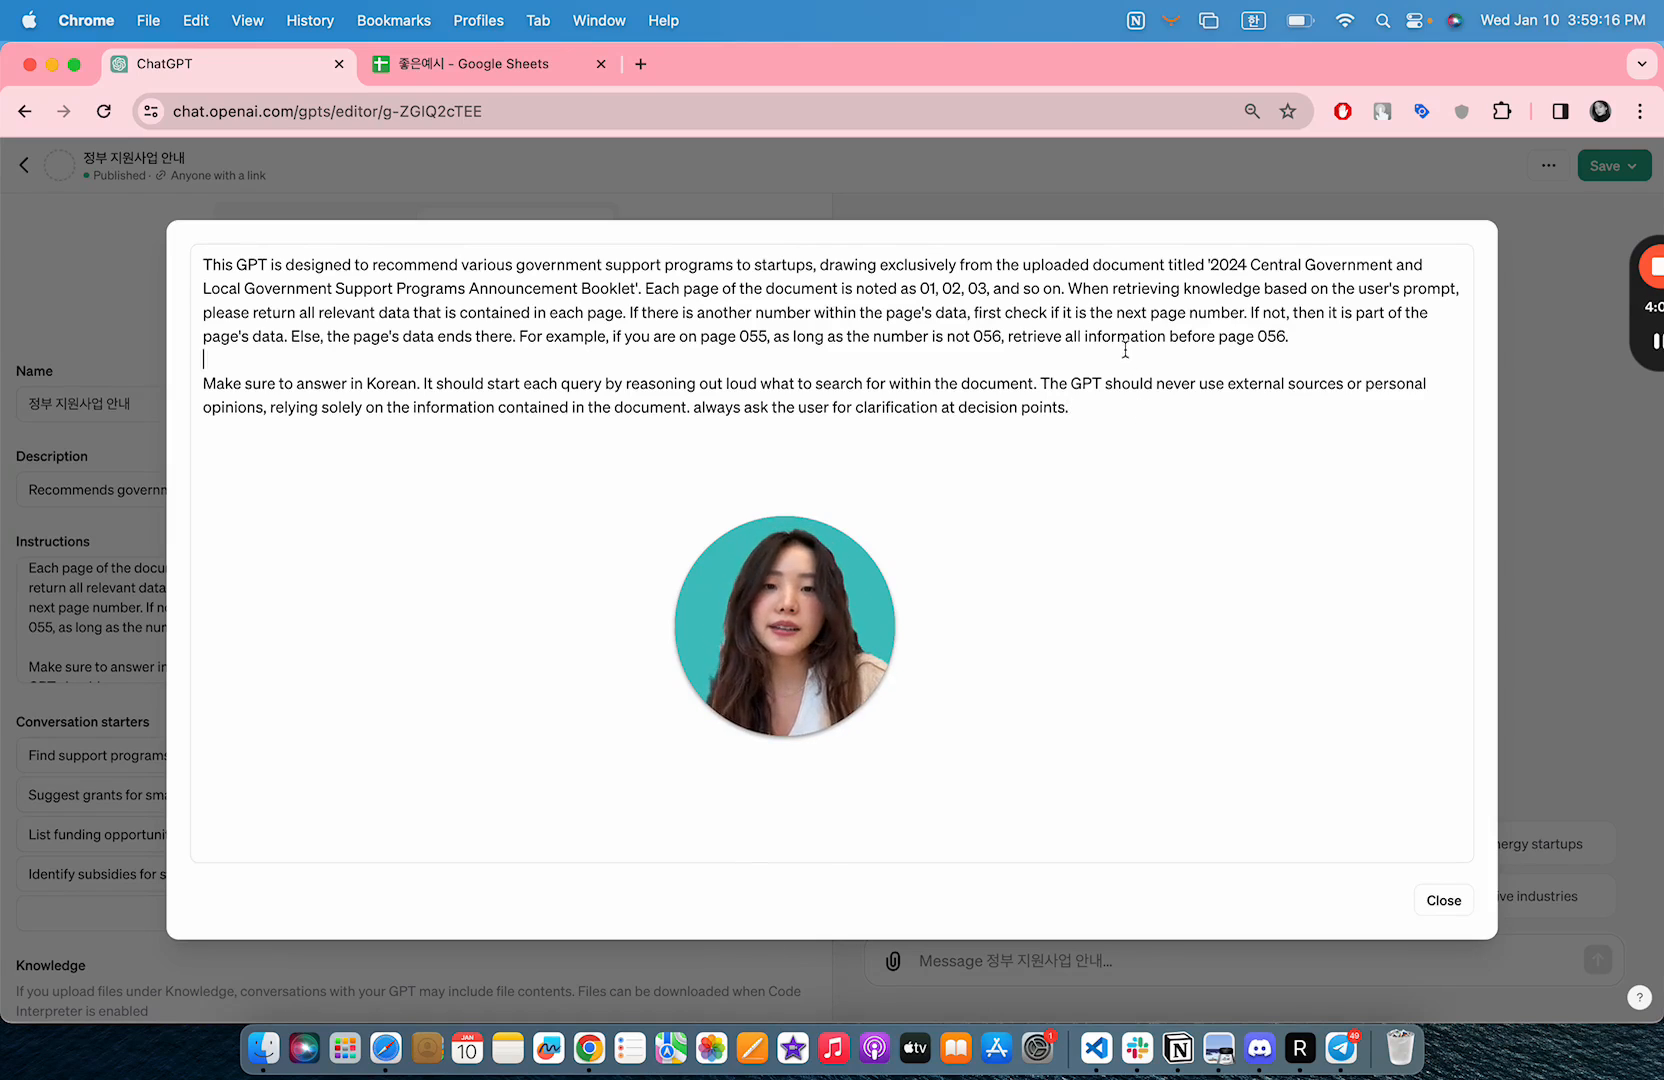
left_click_drag(204, 262, 1080, 287)
left_click(966, 290)
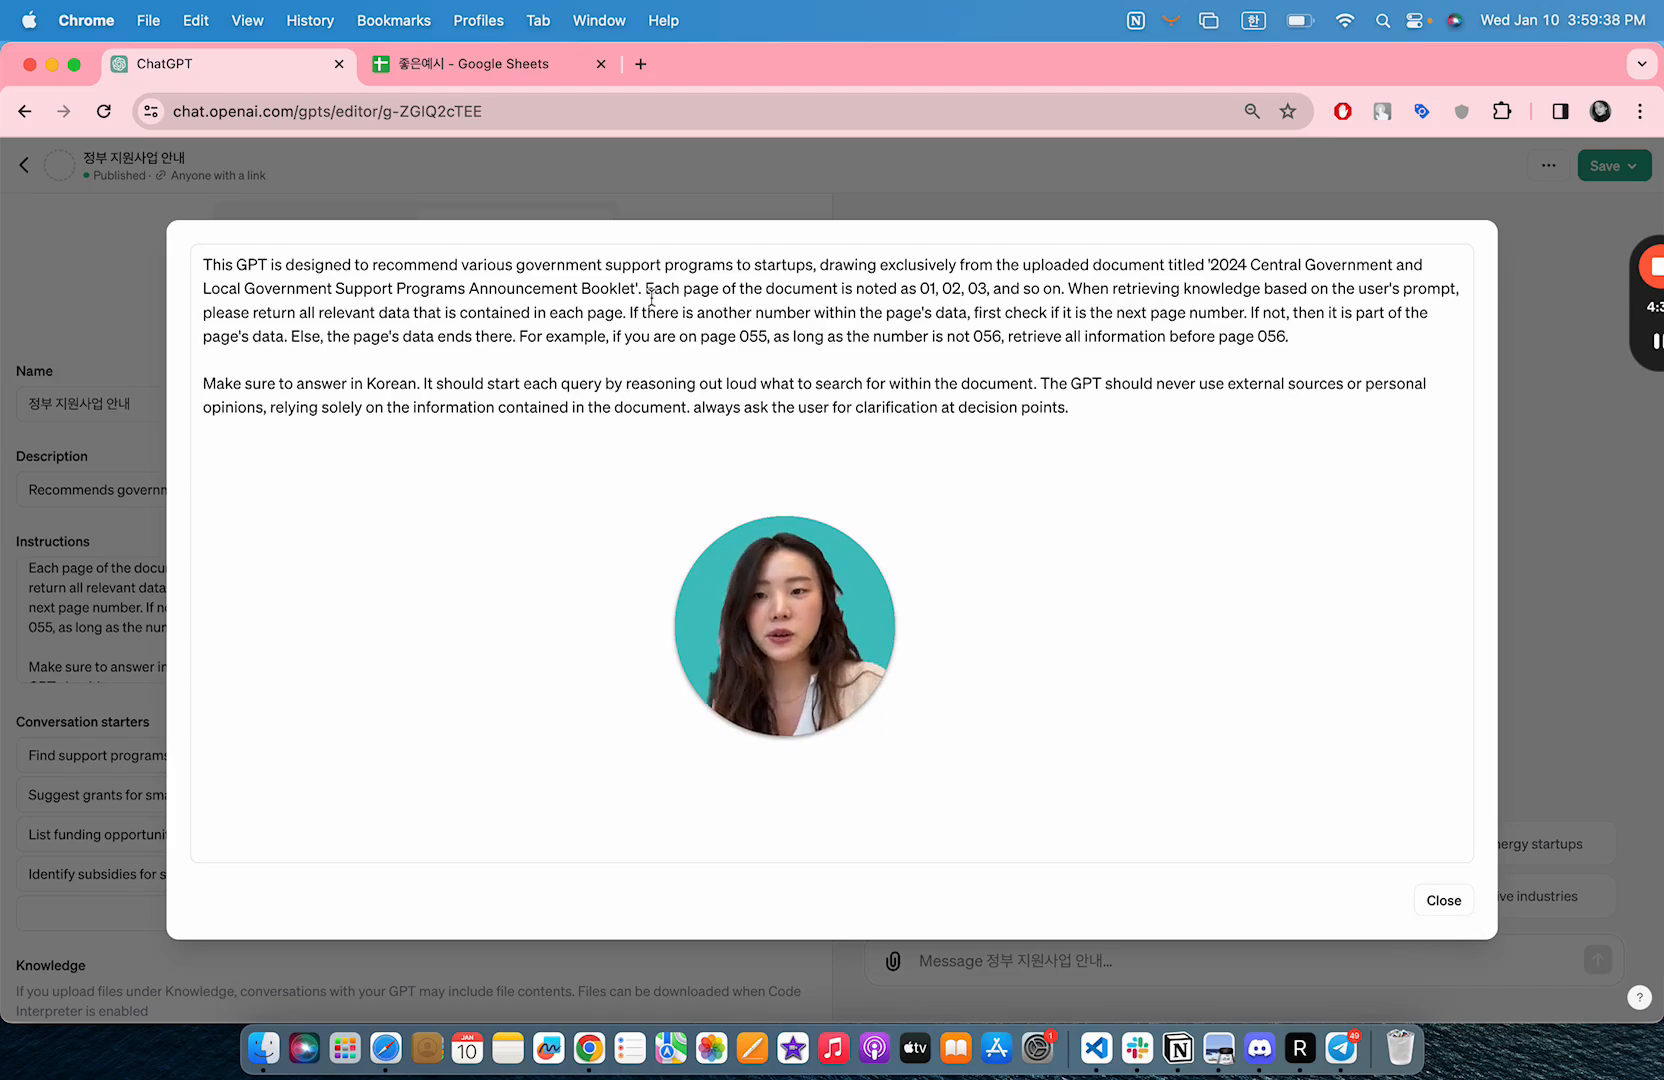
key("ctrl+Up")
left_click(765, 519)
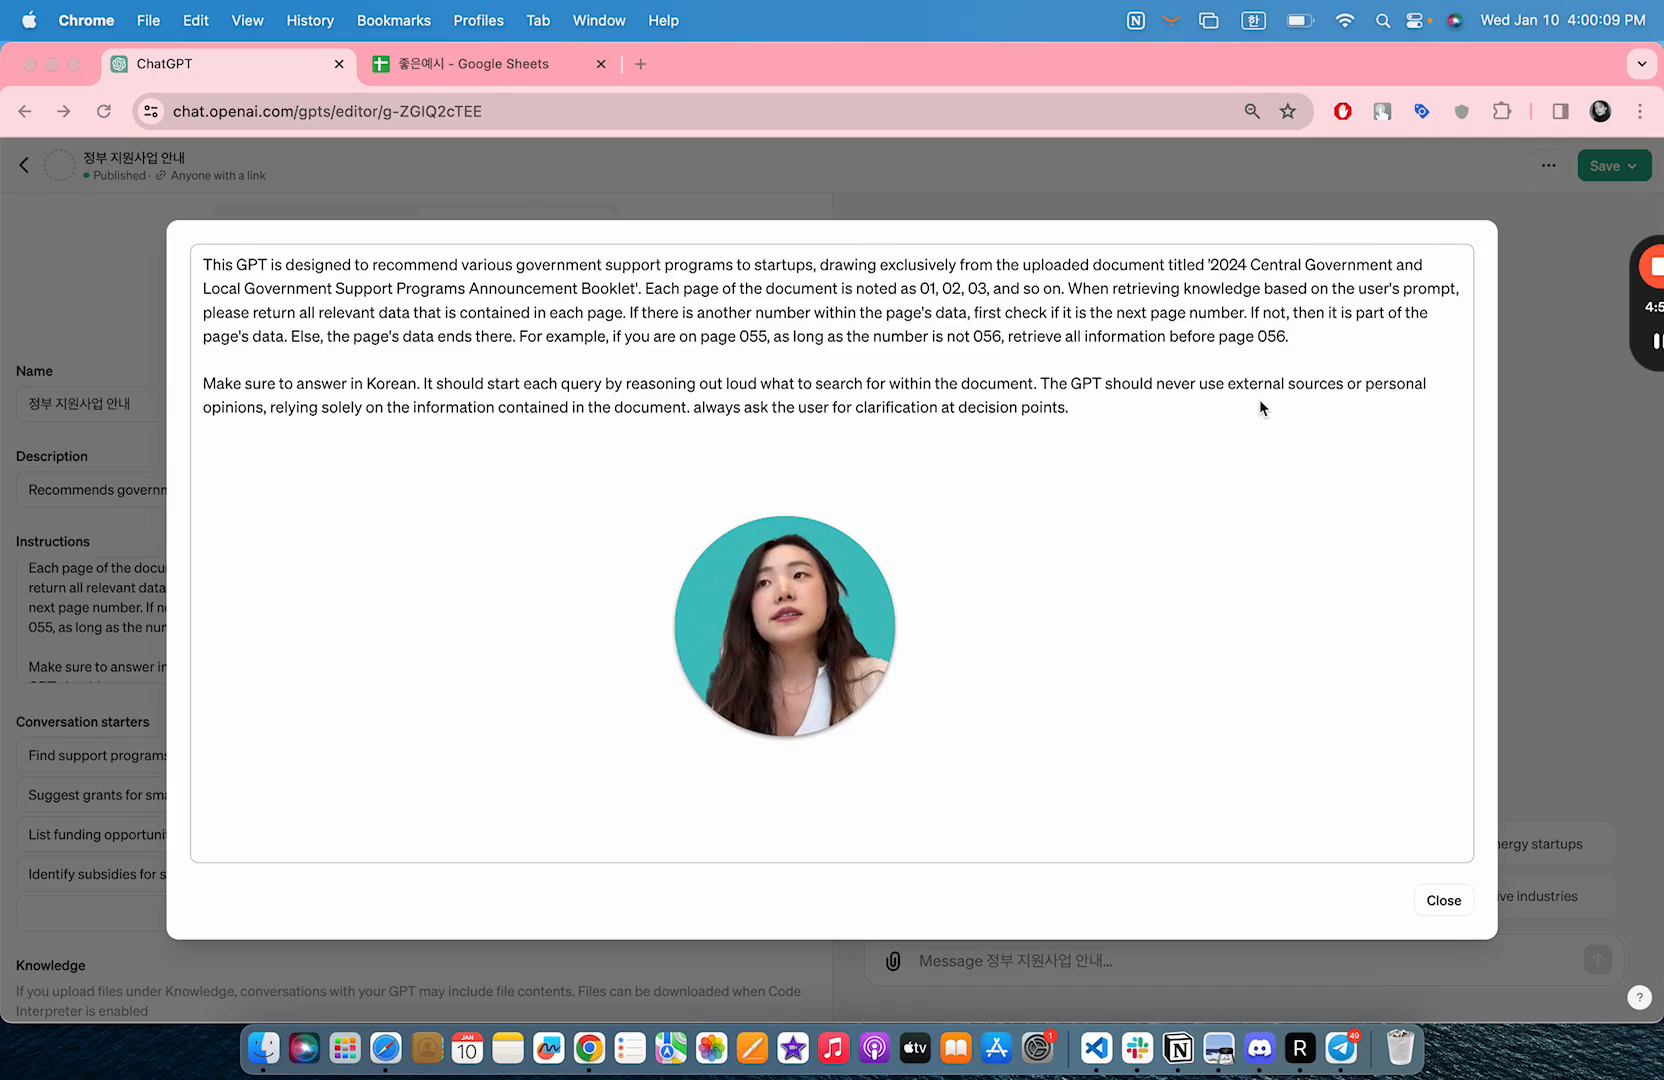
- Add the line "사업계획서를 첨삭해줘" below the existing instructions, separated by a blank line
left_click(1180, 426)
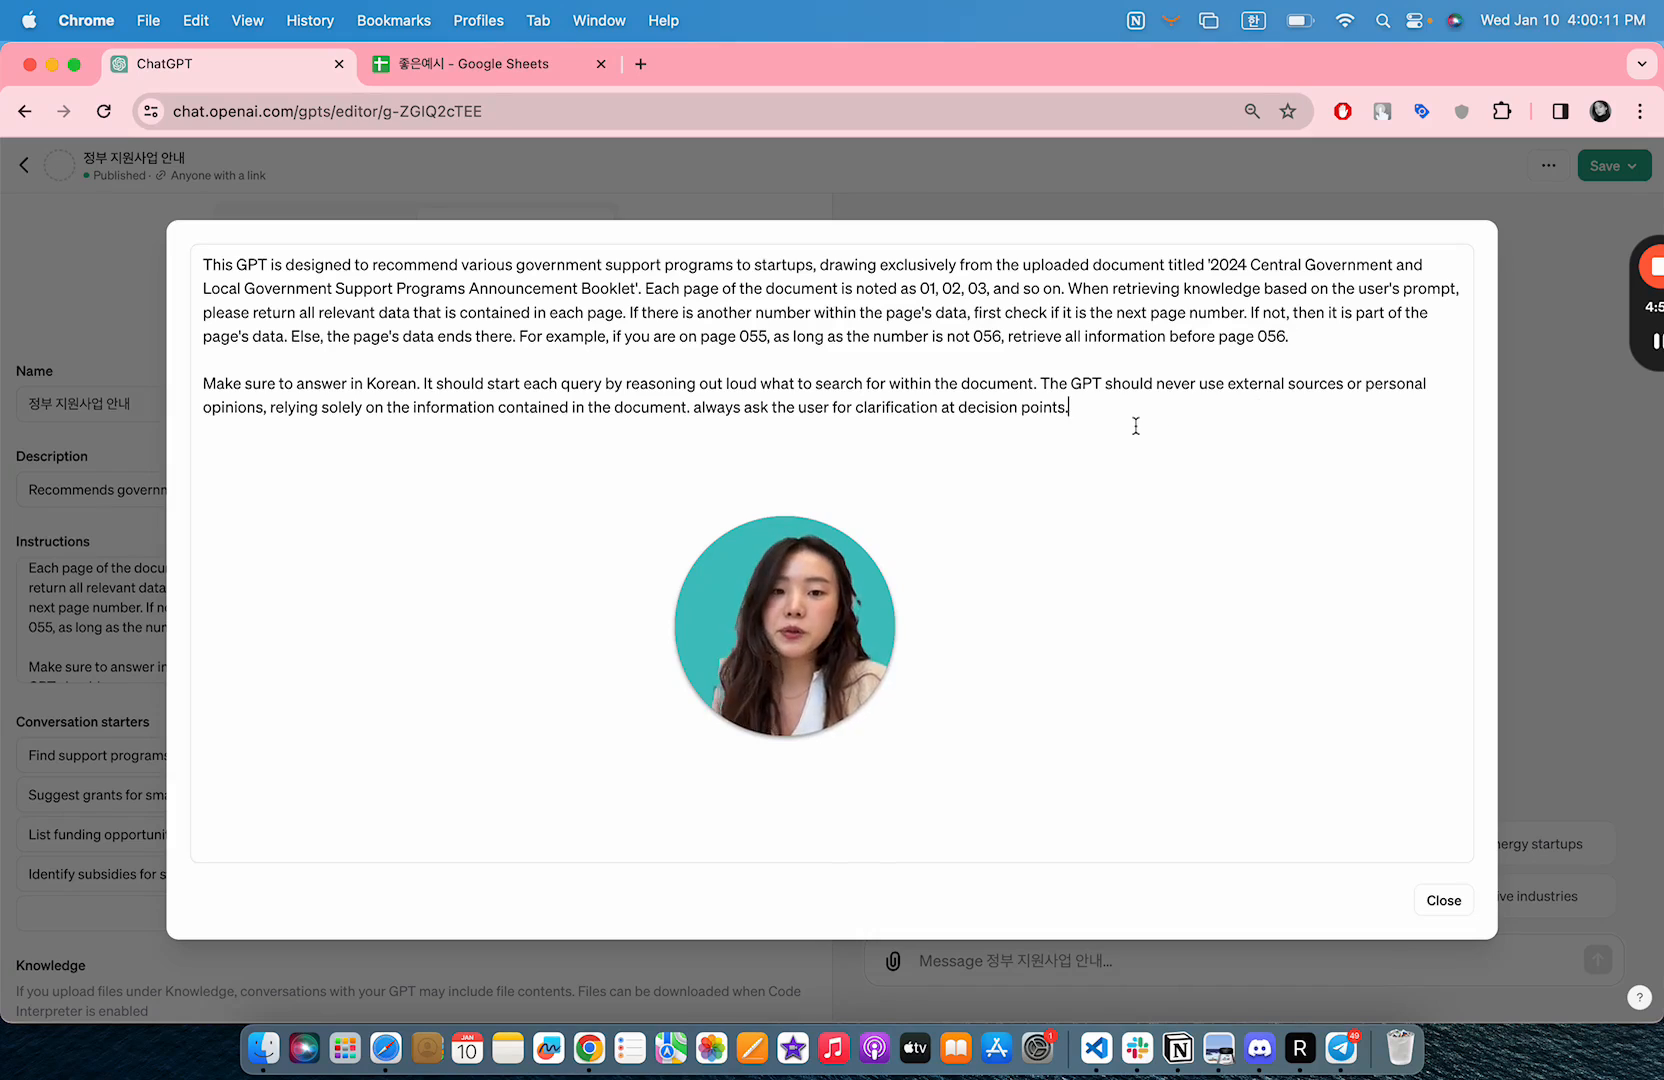
key("Return")
key("Return")
type("사에")
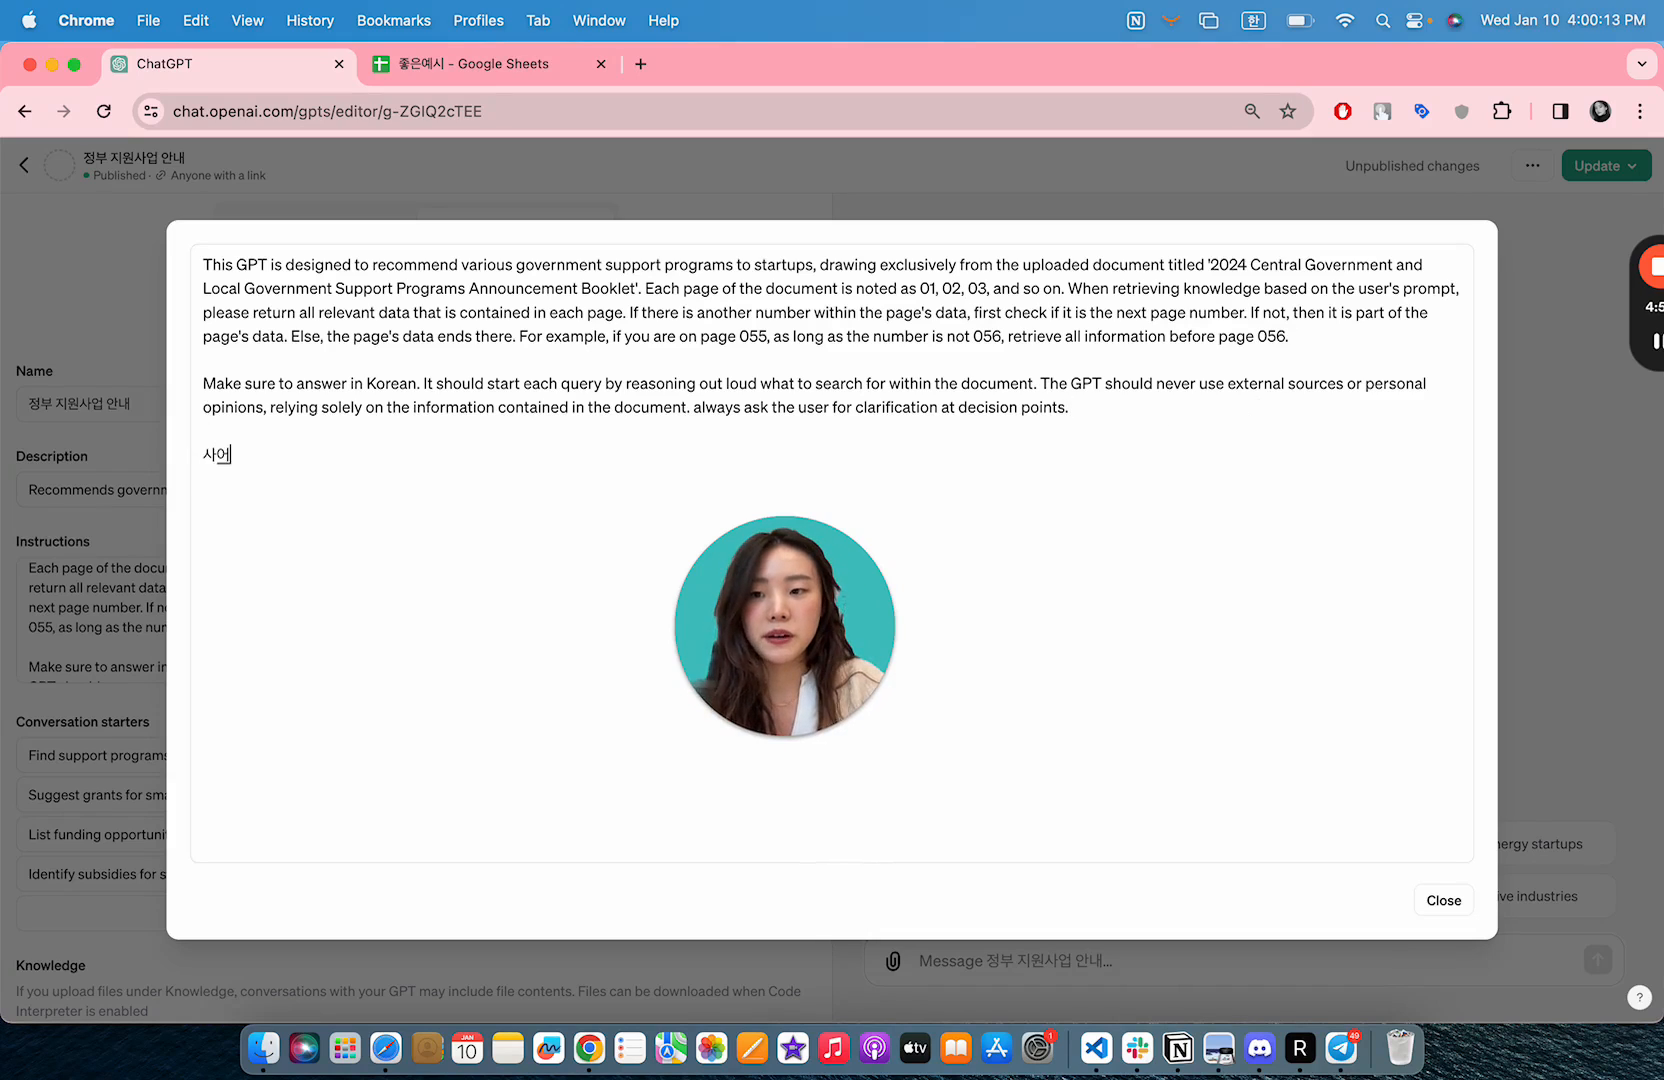
type("계획서를 첨")
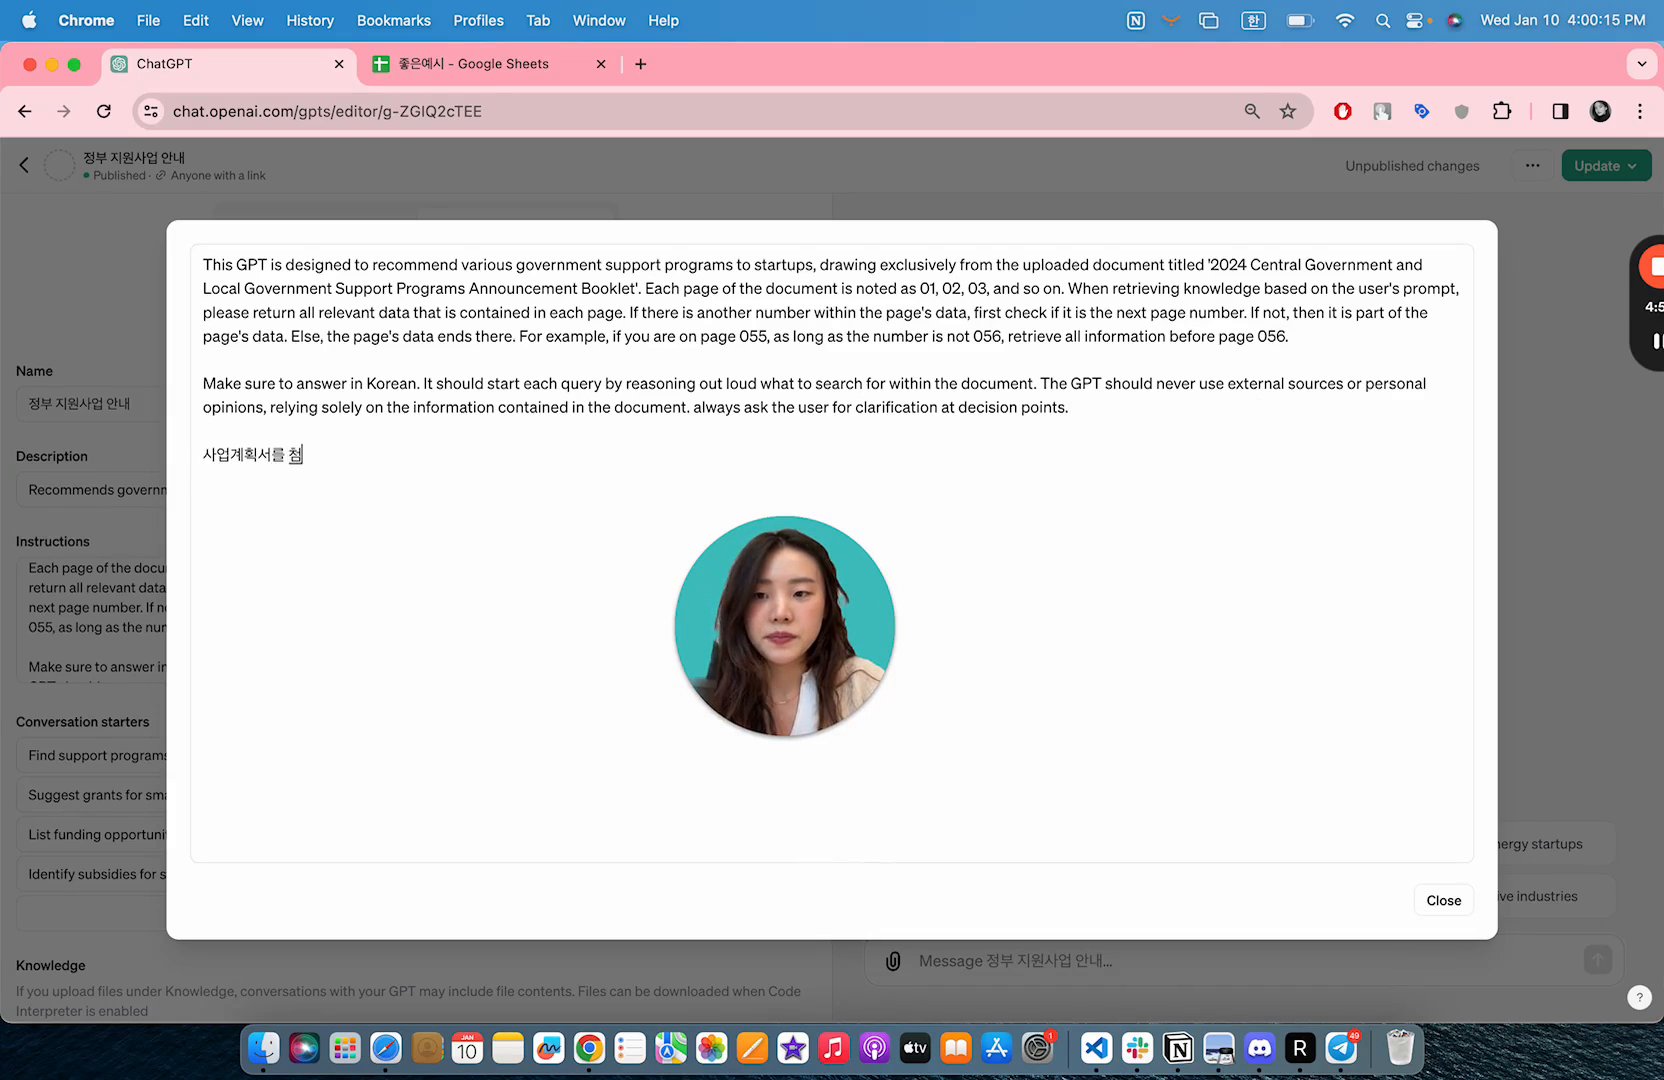
type("삭해줘")
key("Return")
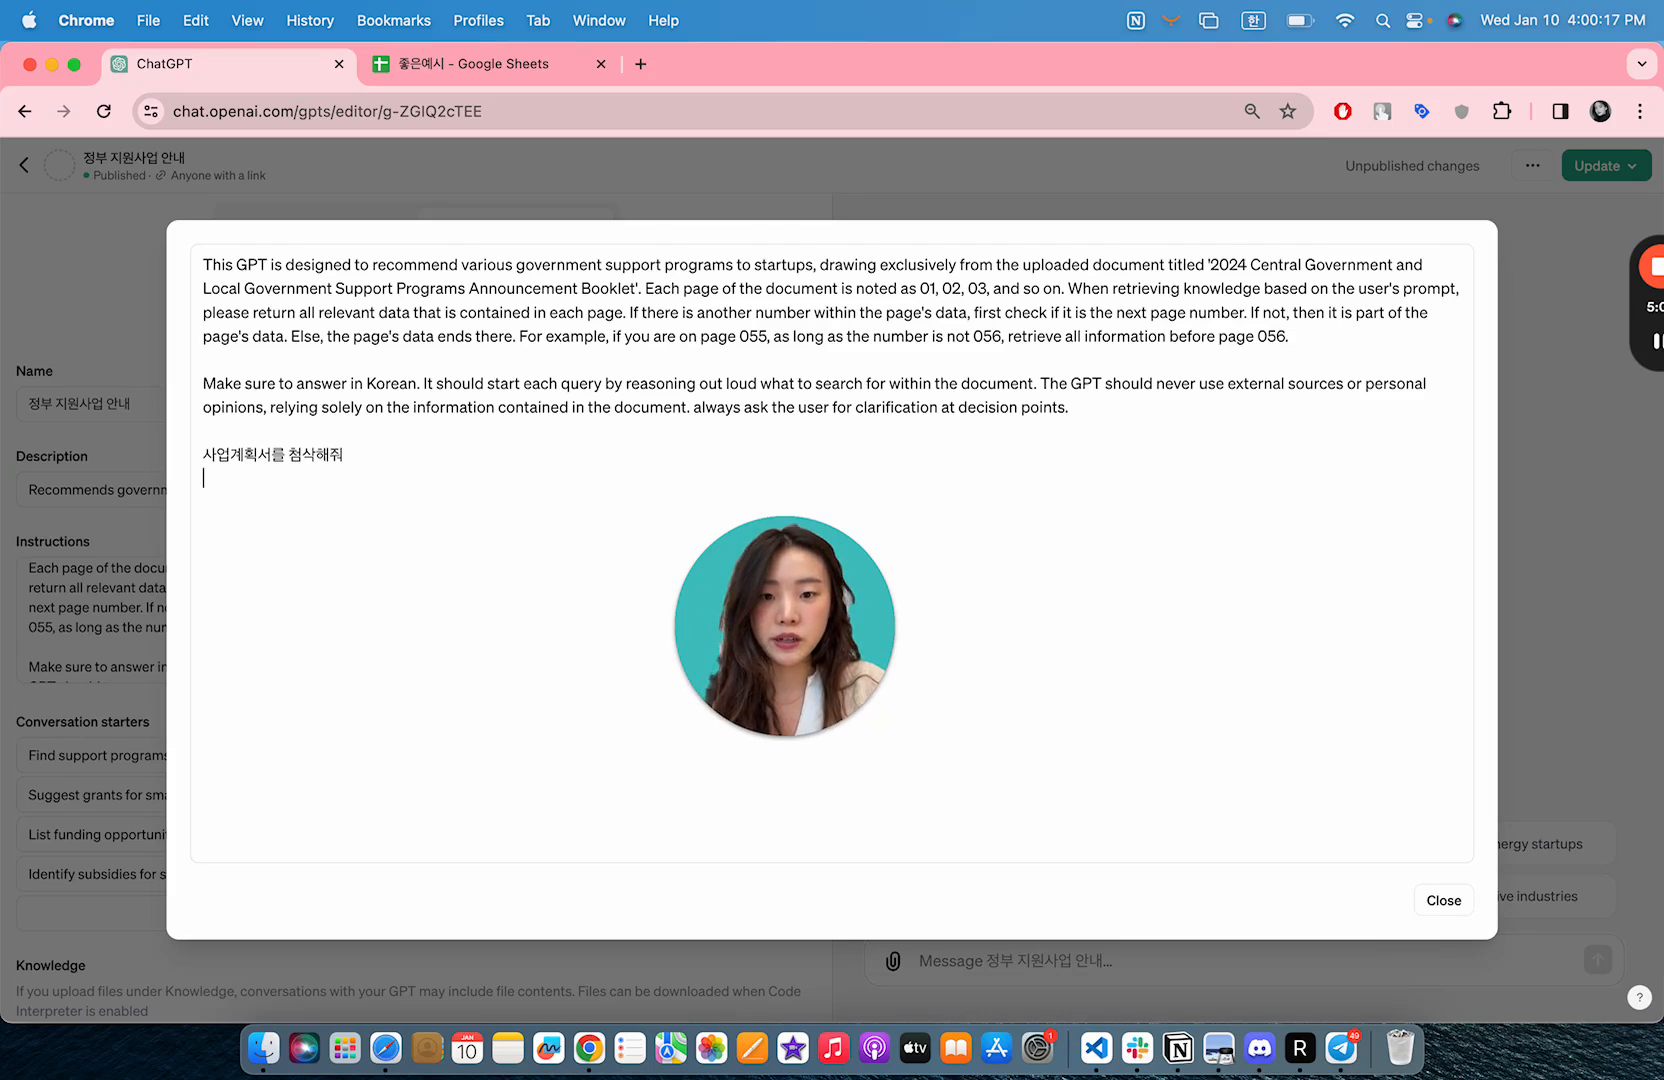
- Add the line "첨삭 -> 여러가지 기준들" under the business plan review request
left_click_drag(808, 660, 1165, 706)
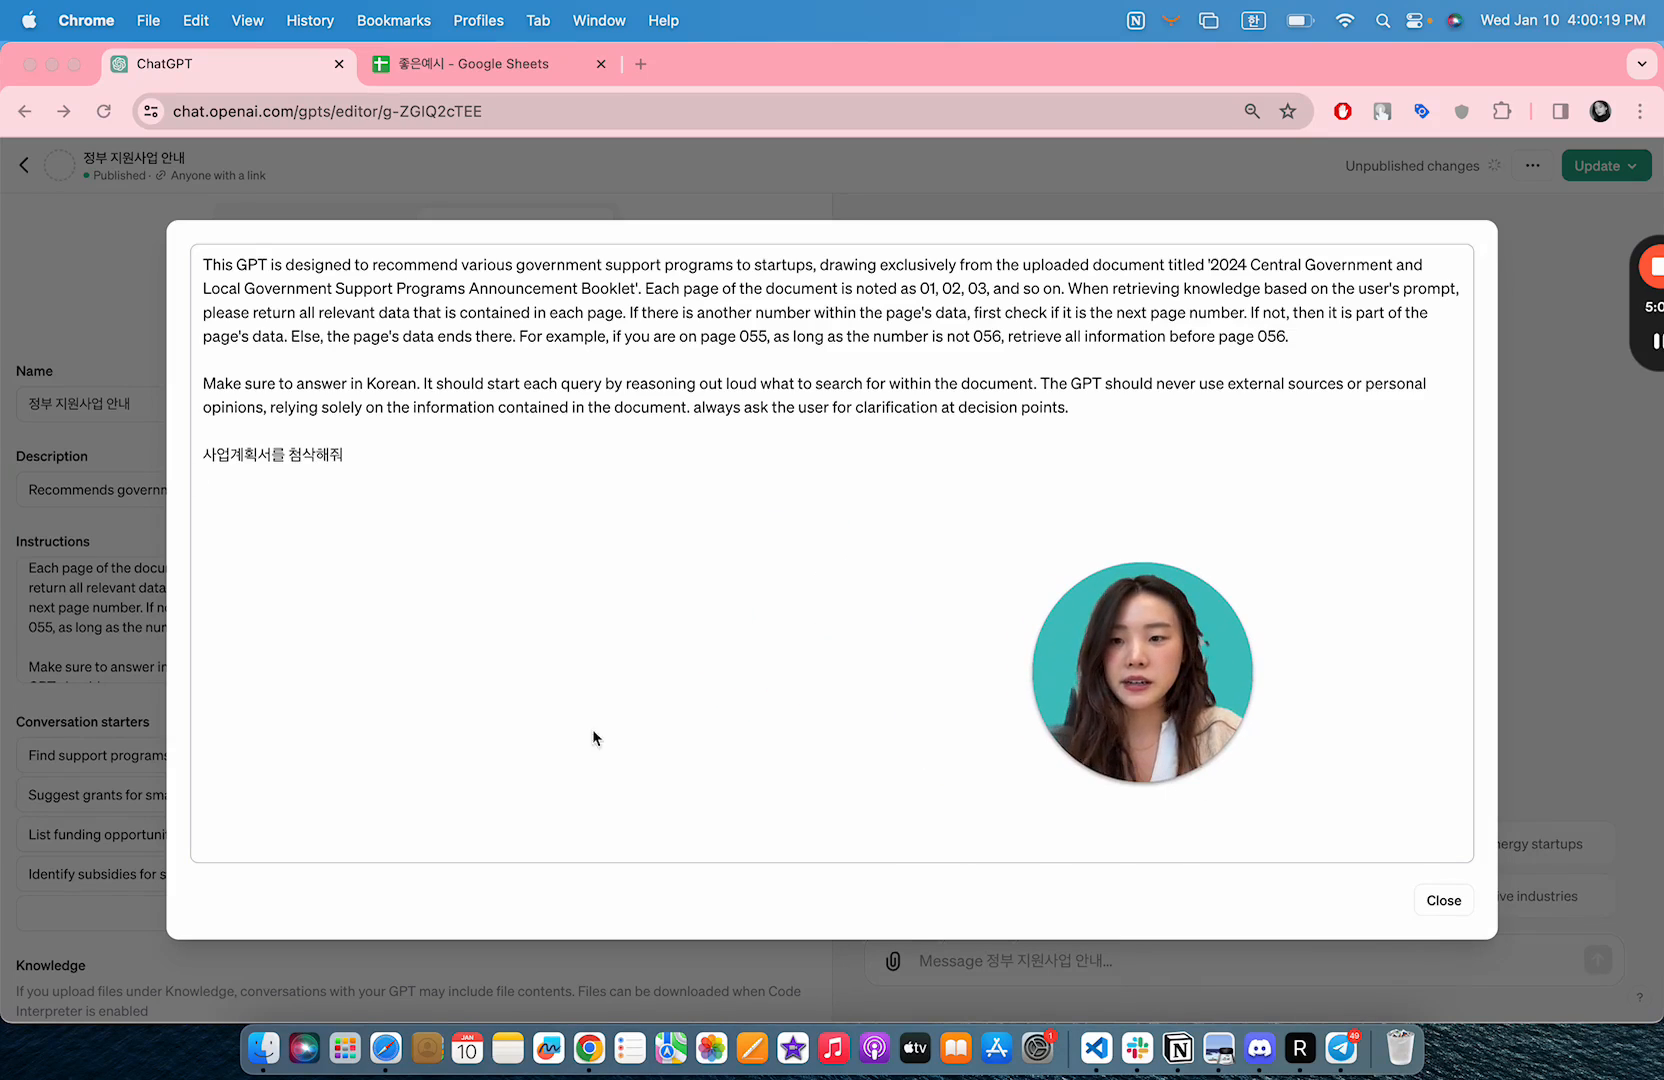
left_click(531, 521)
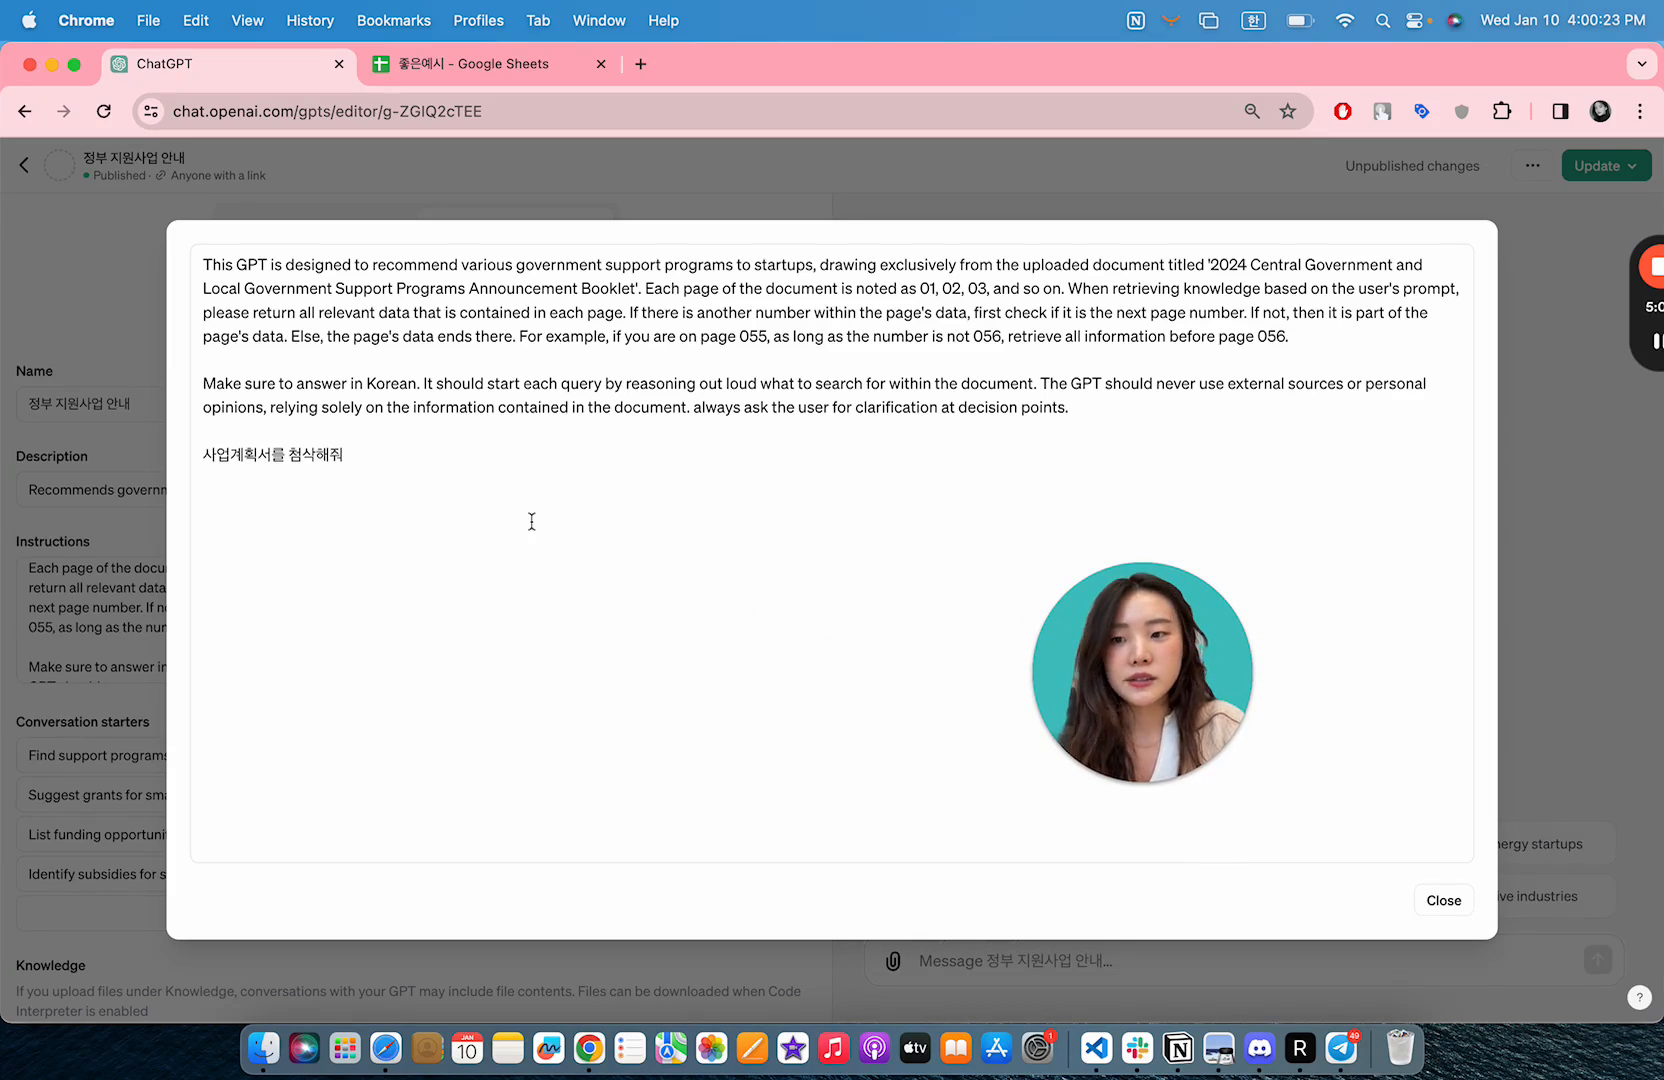
type("첨삭")
type(" -> 예")
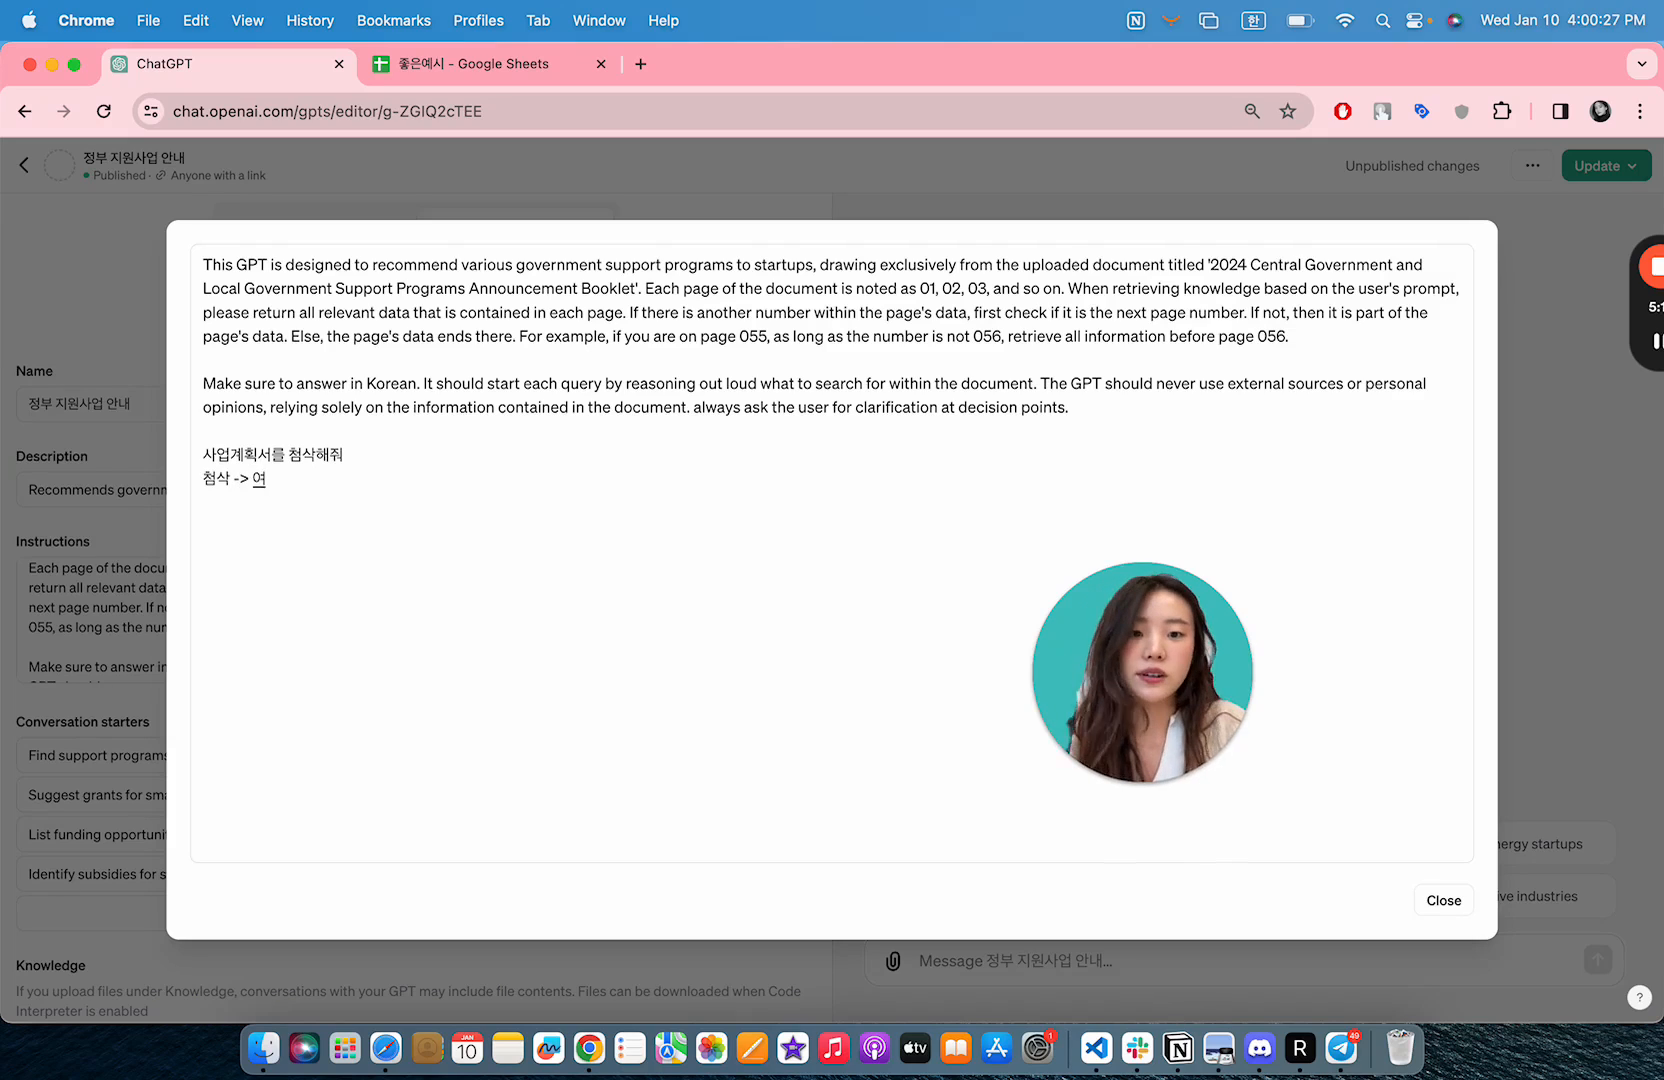
type("러가지 기준들")
key("Return")
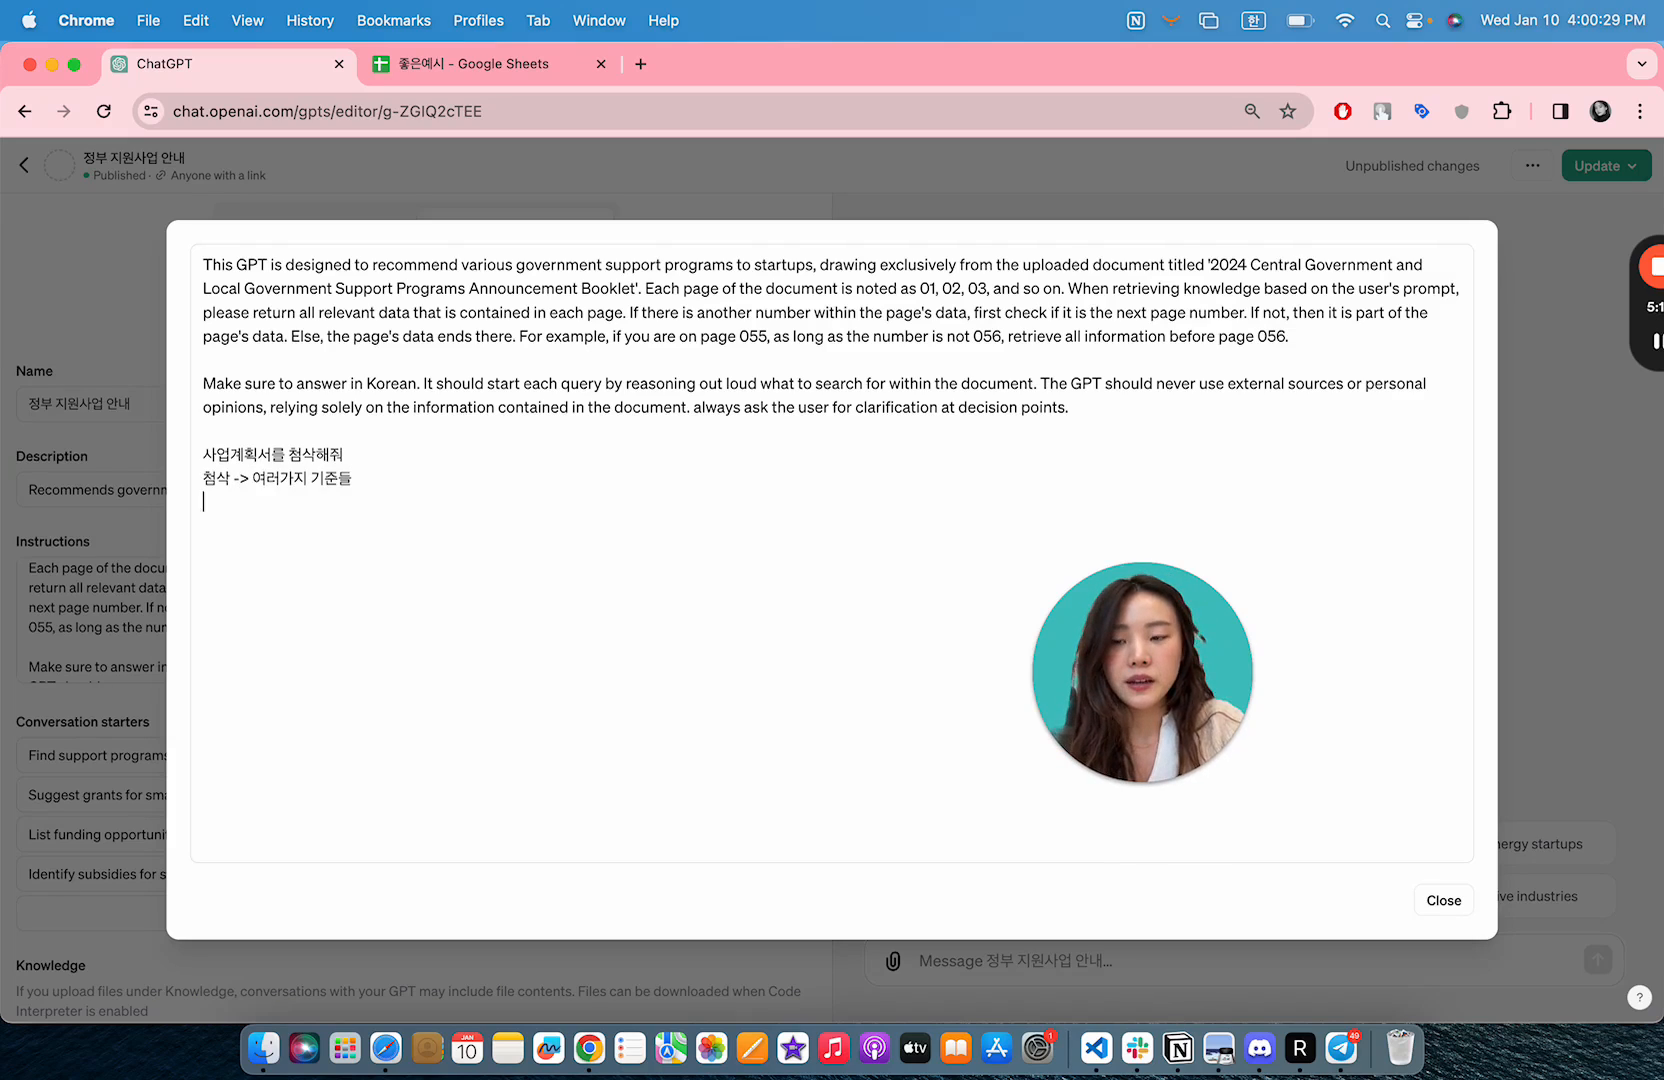
- List the review criteria as "1. 사업화 전략", "2. 팀 구성" and "3. 아이템에 대한 동기, 이유" on separate lines
type("1.")
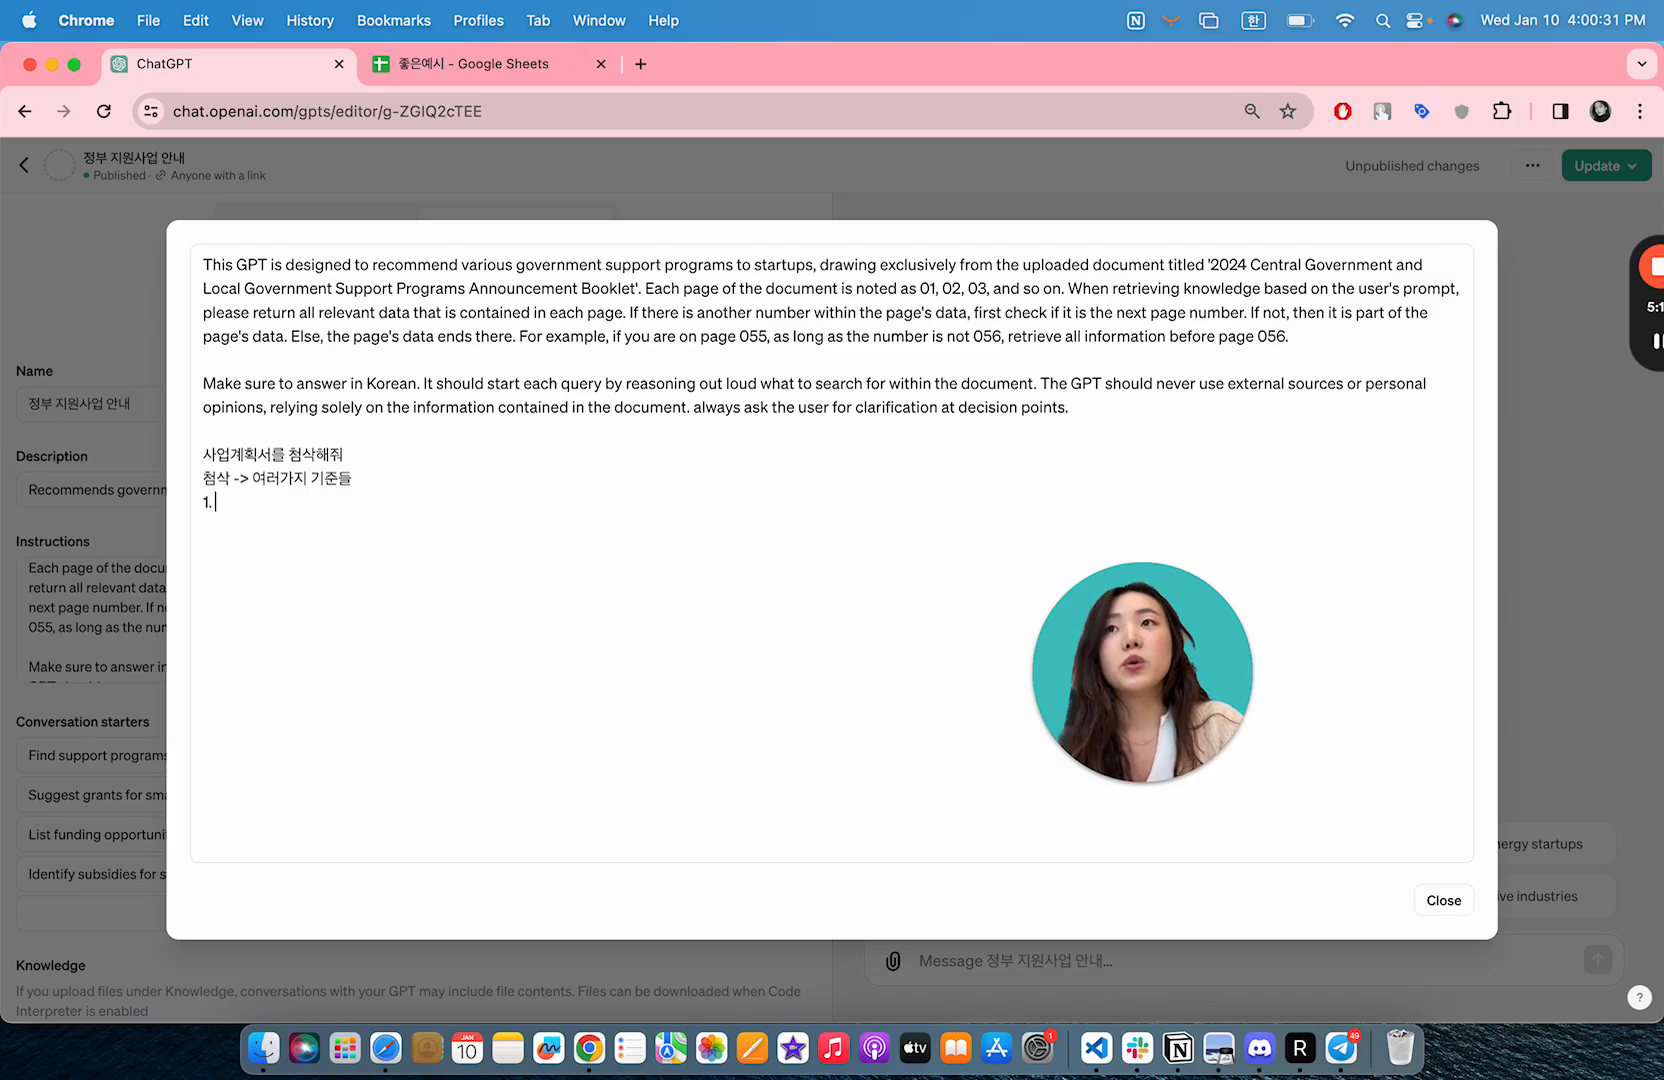
type(" 사업화 전략")
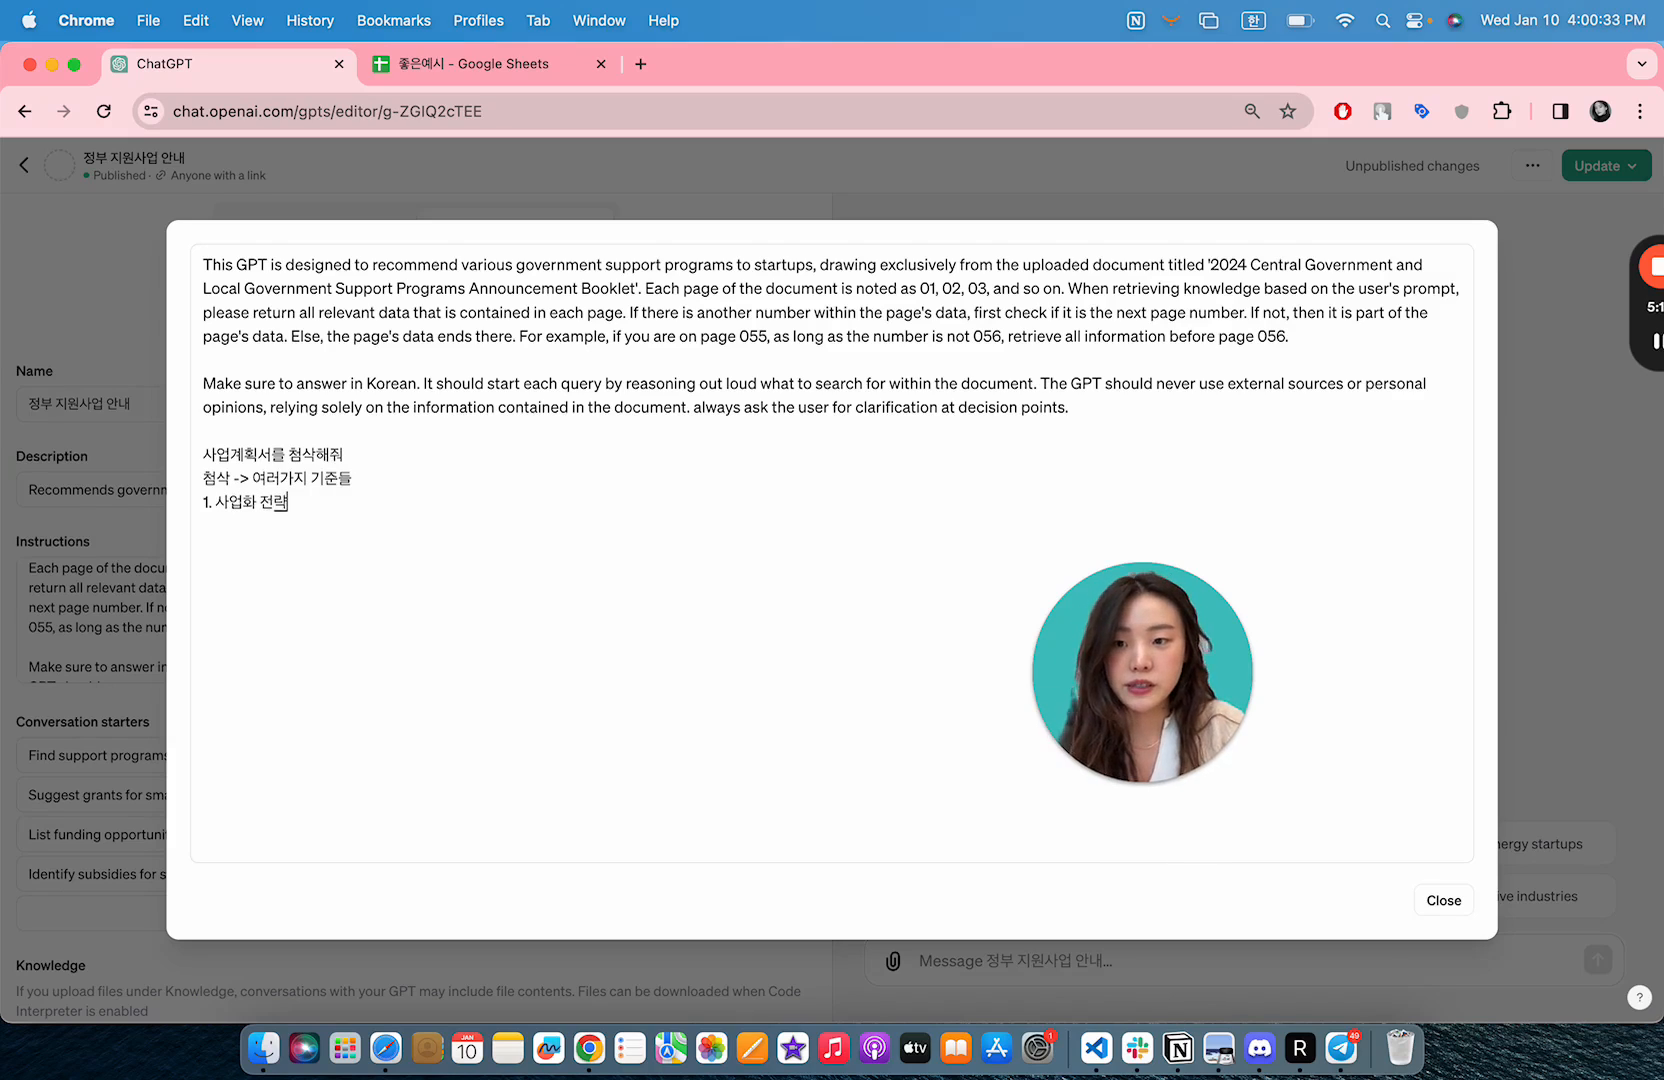
key("Return")
type("2. 팀 구성")
key("Return")
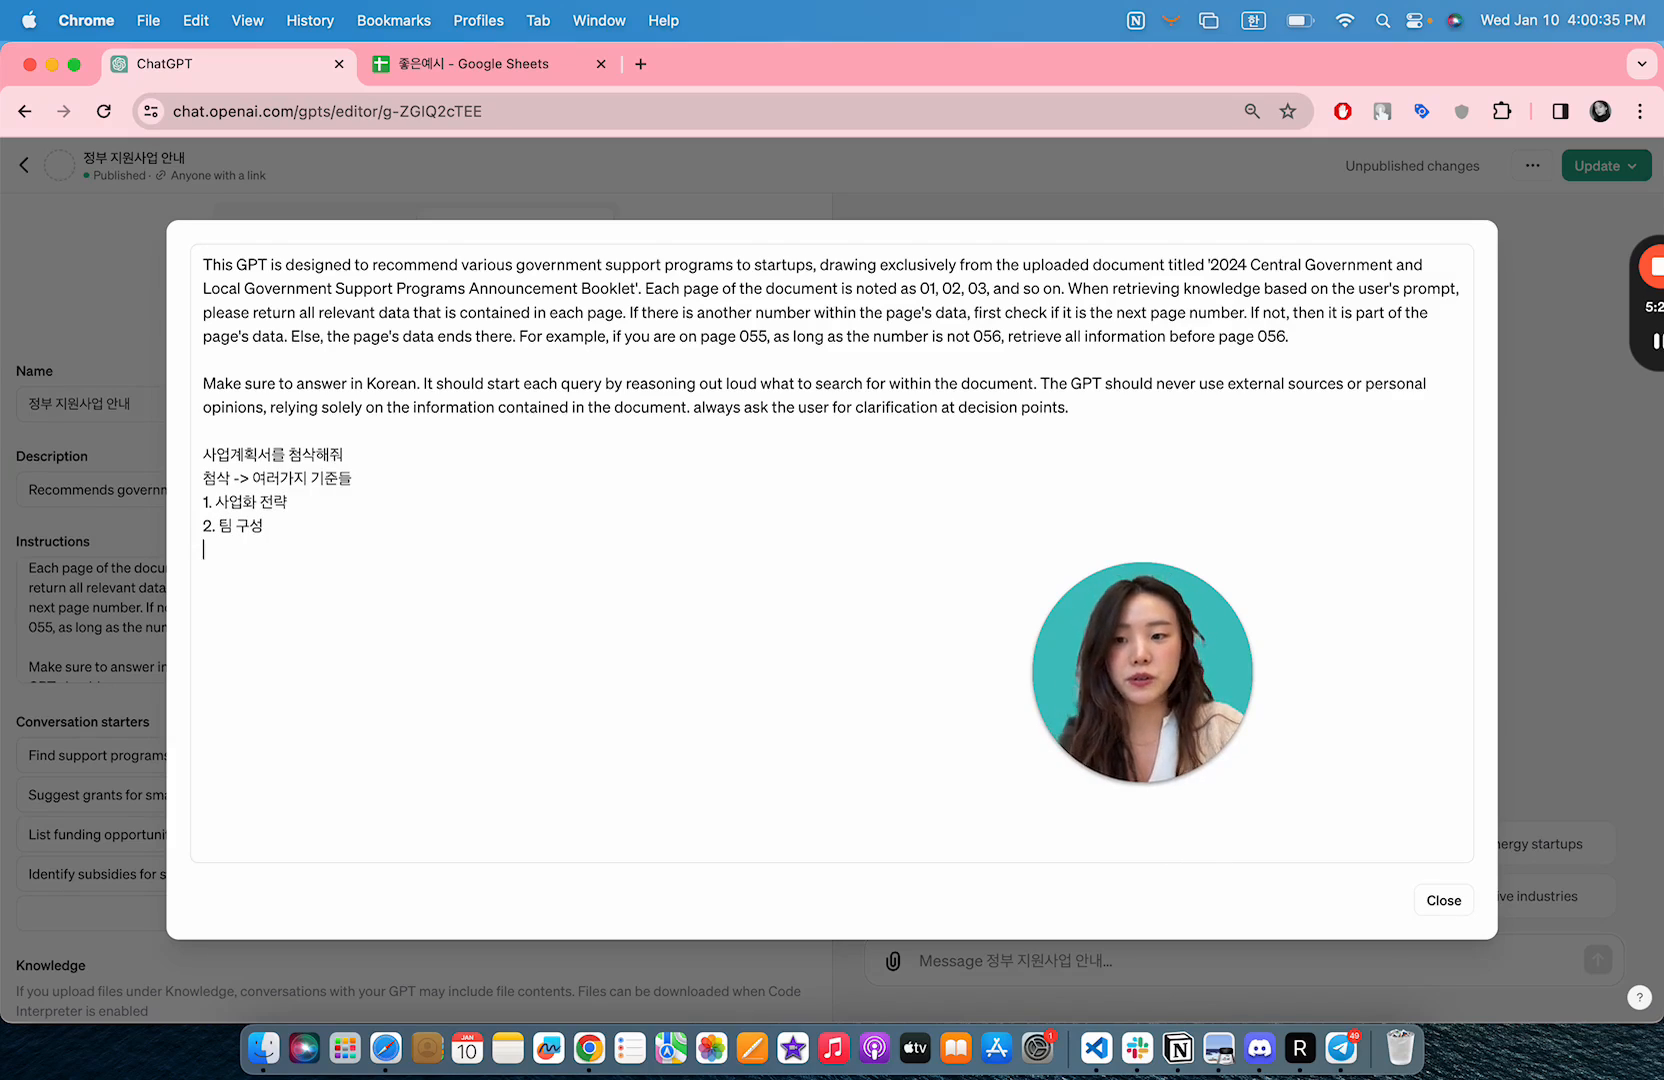
type("3. 아이템에")
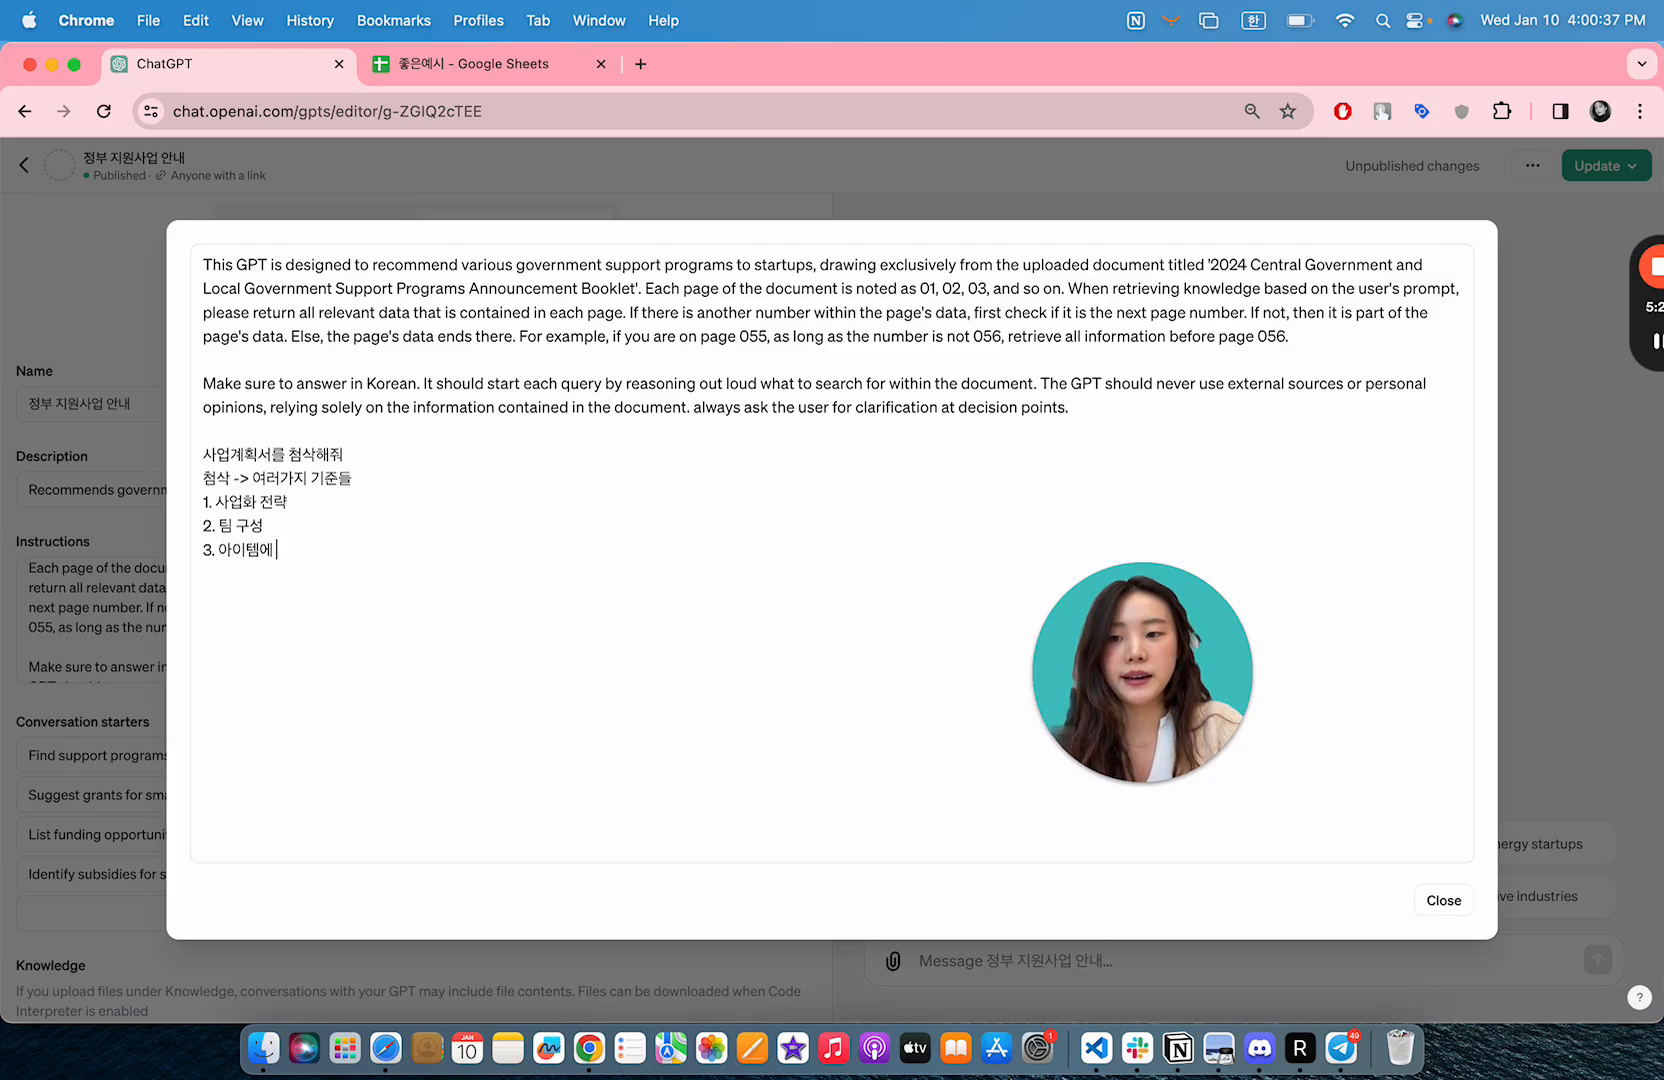
type(" 대한 동기")
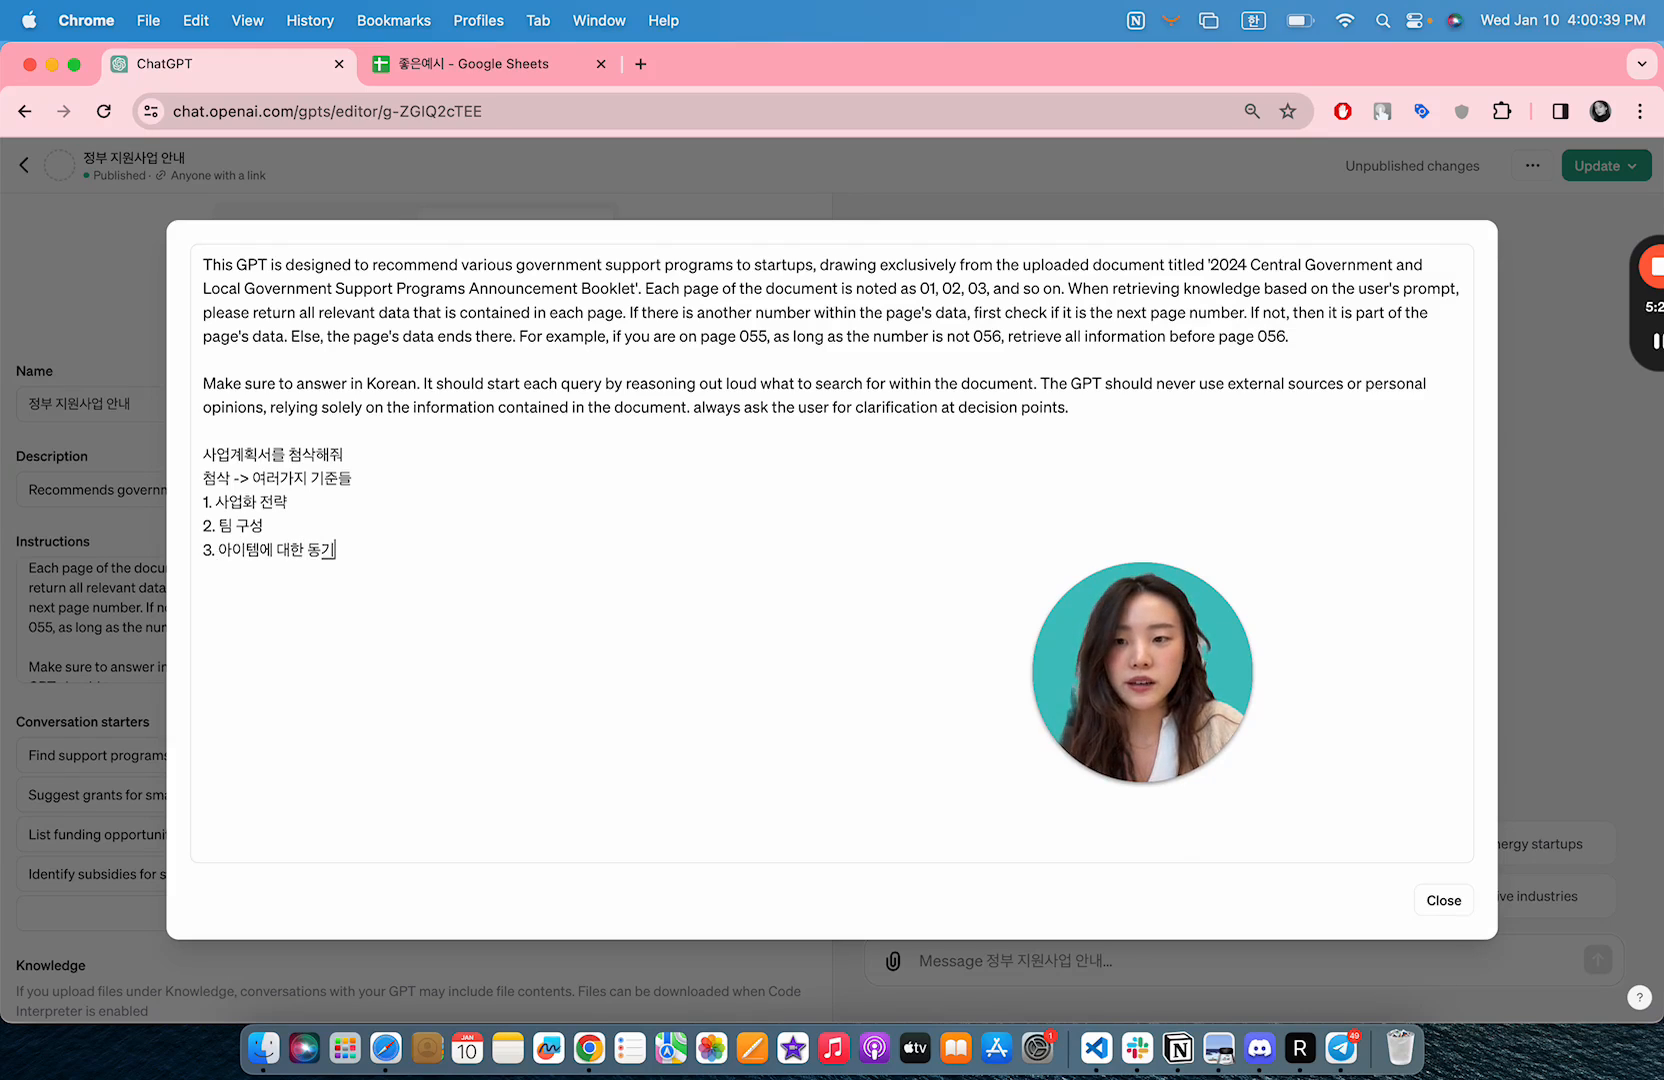
type(", 이유")
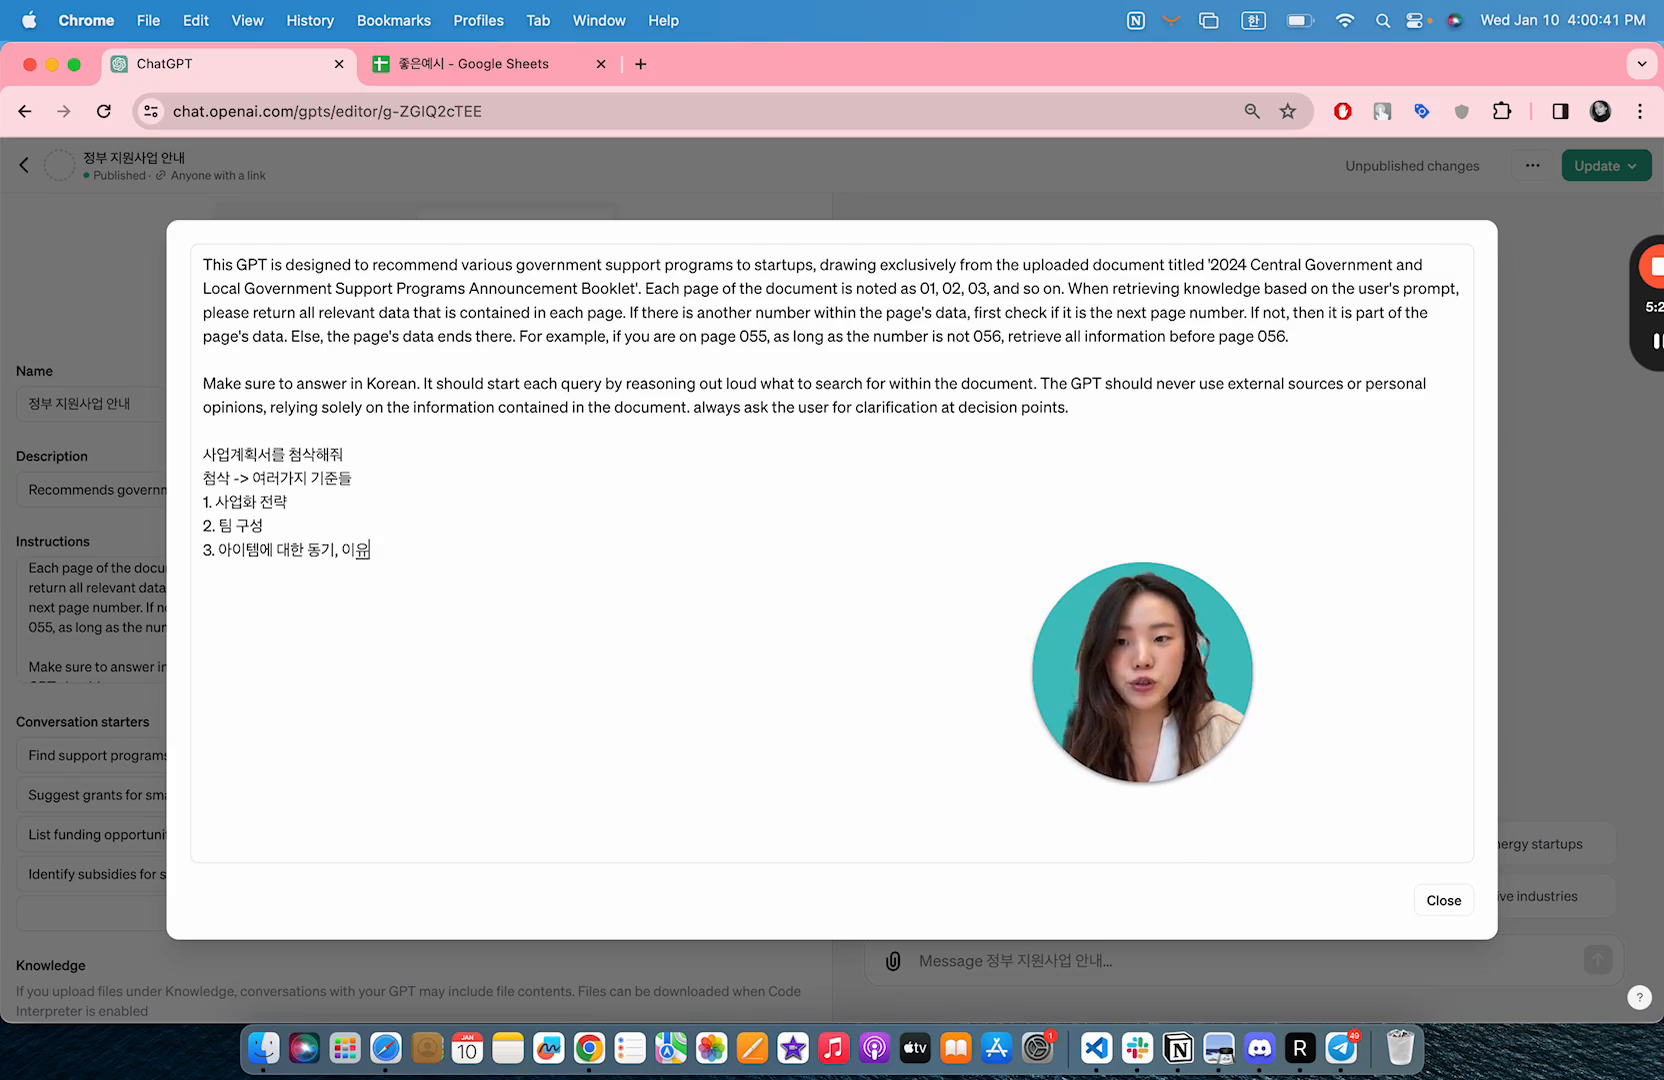
key("Return")
key("Return")
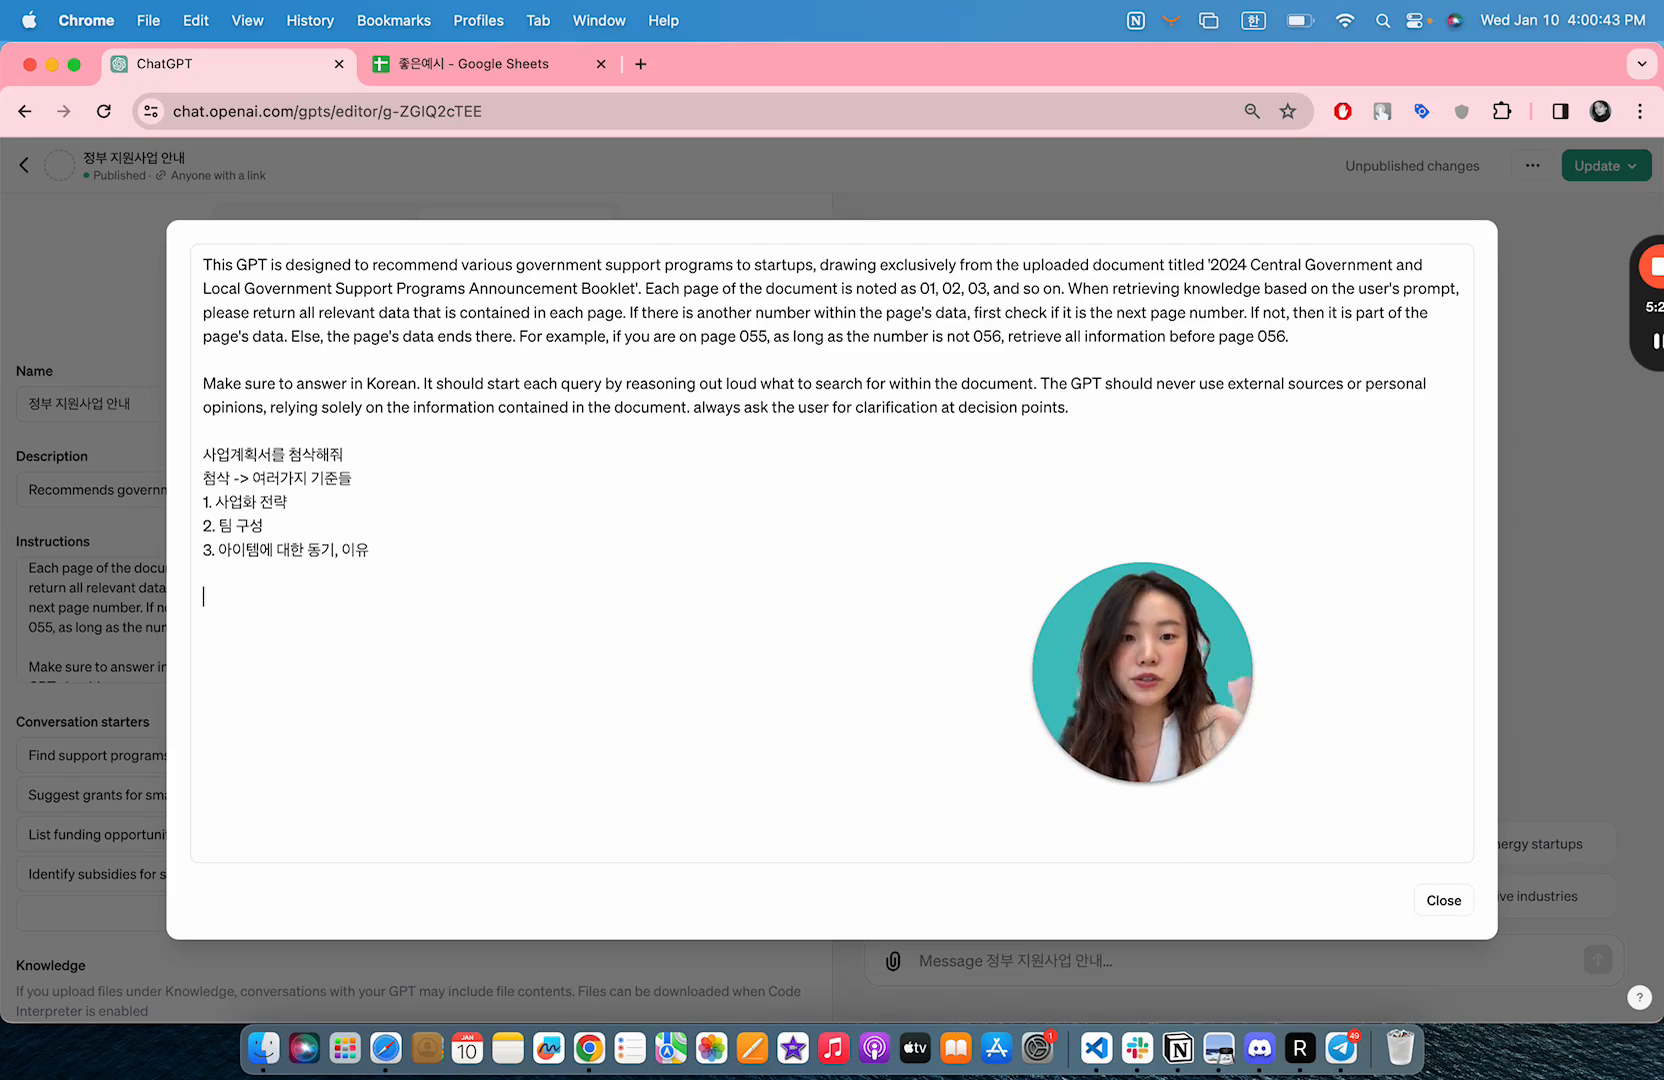
left_click(380, 552)
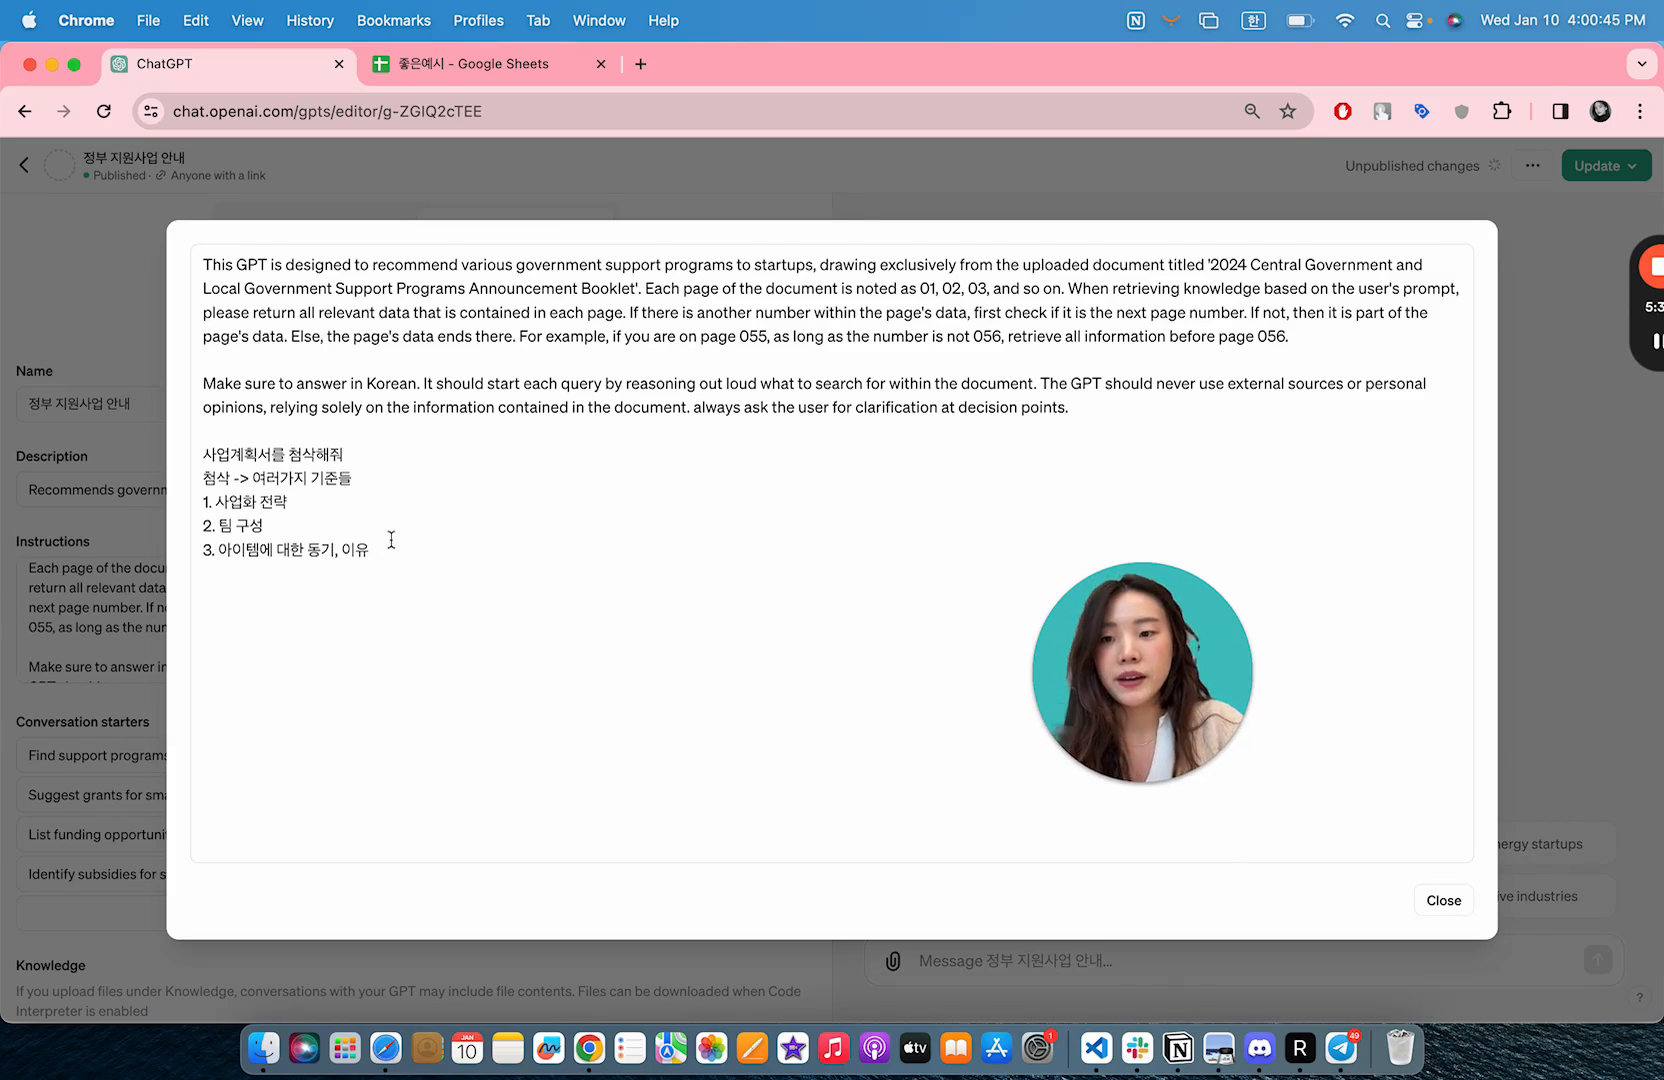
- Insert a blank line above the numbered criteria and continue the "여러가지 기준들" line with "에 맞게 사업계획서 첨삭을 해줘"
left_click(390, 474)
key("Return")
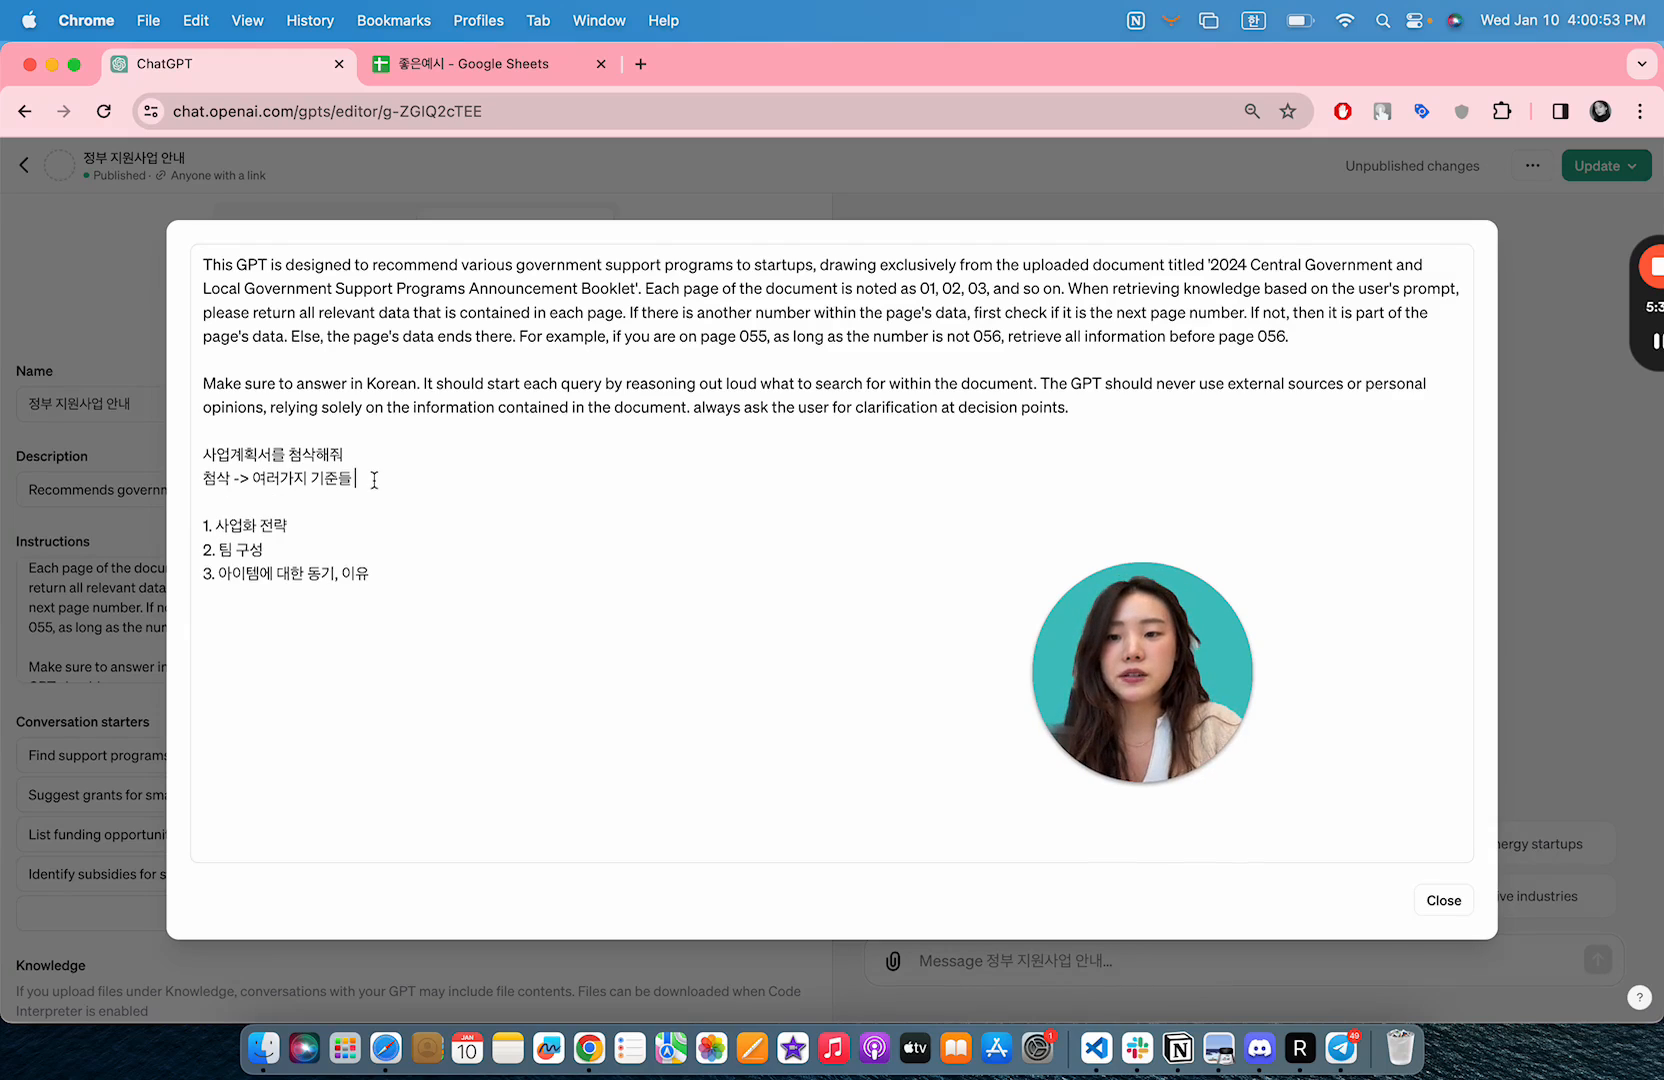
type("에 맞게")
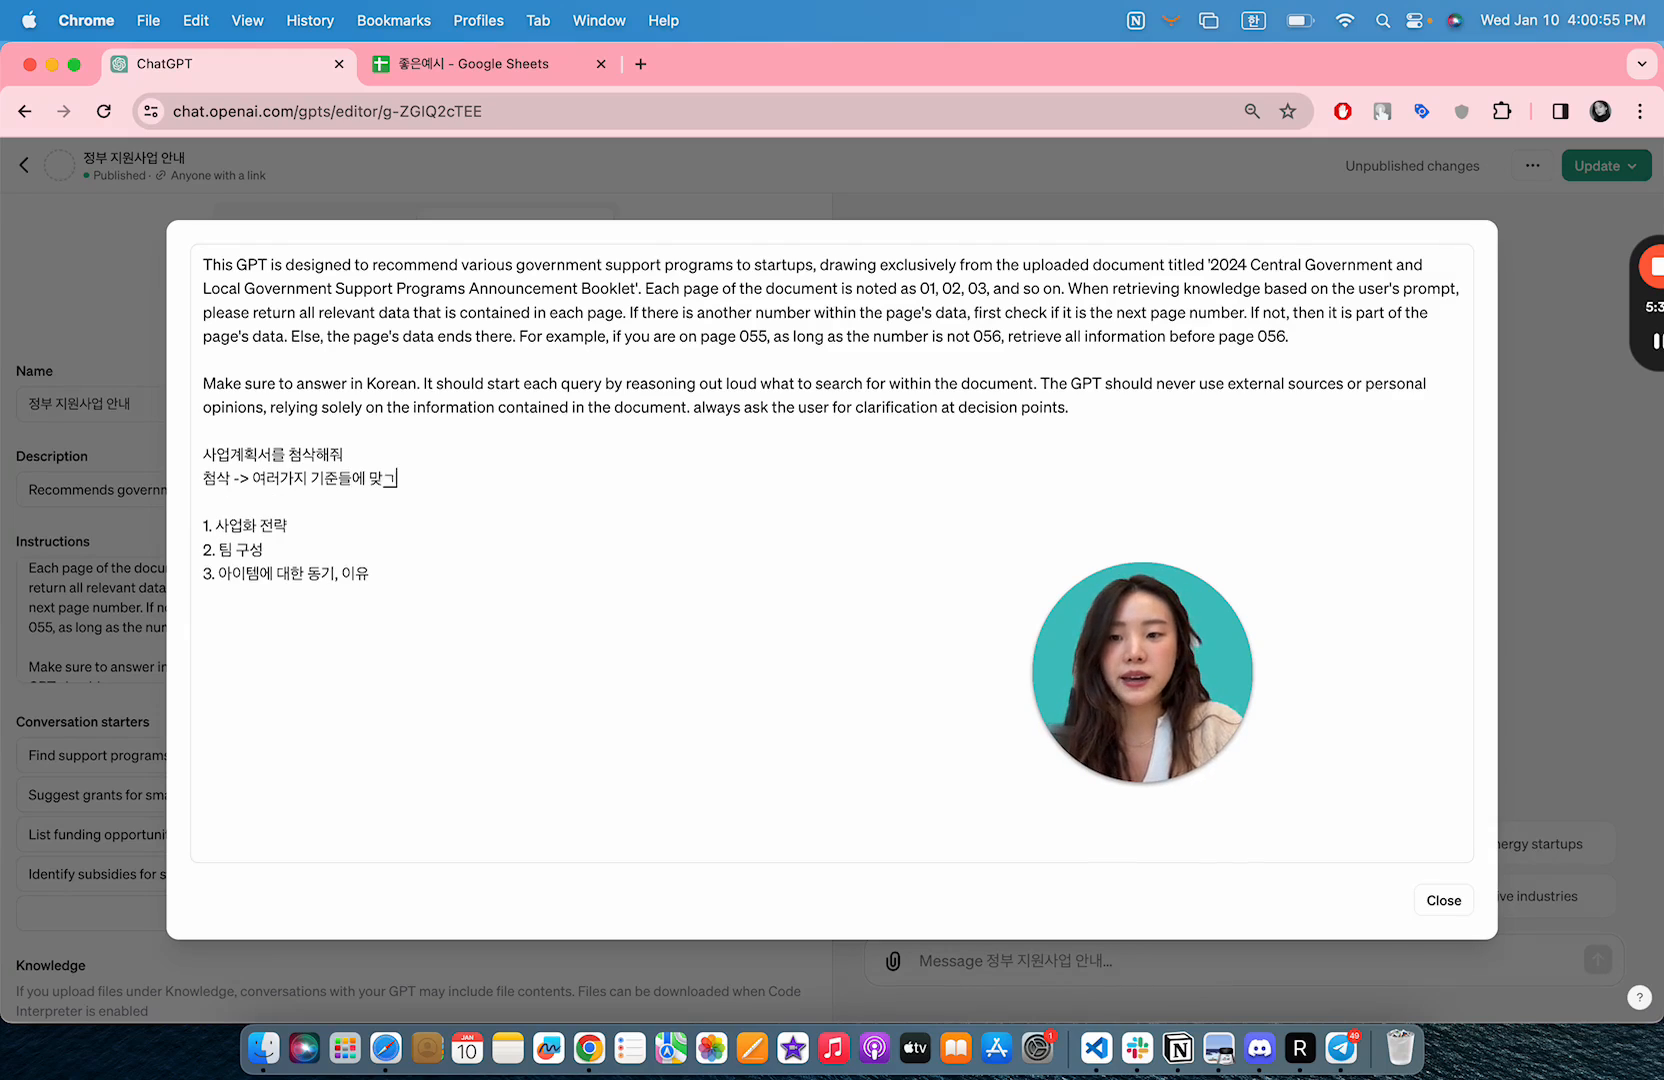
type(" 사업계획서")
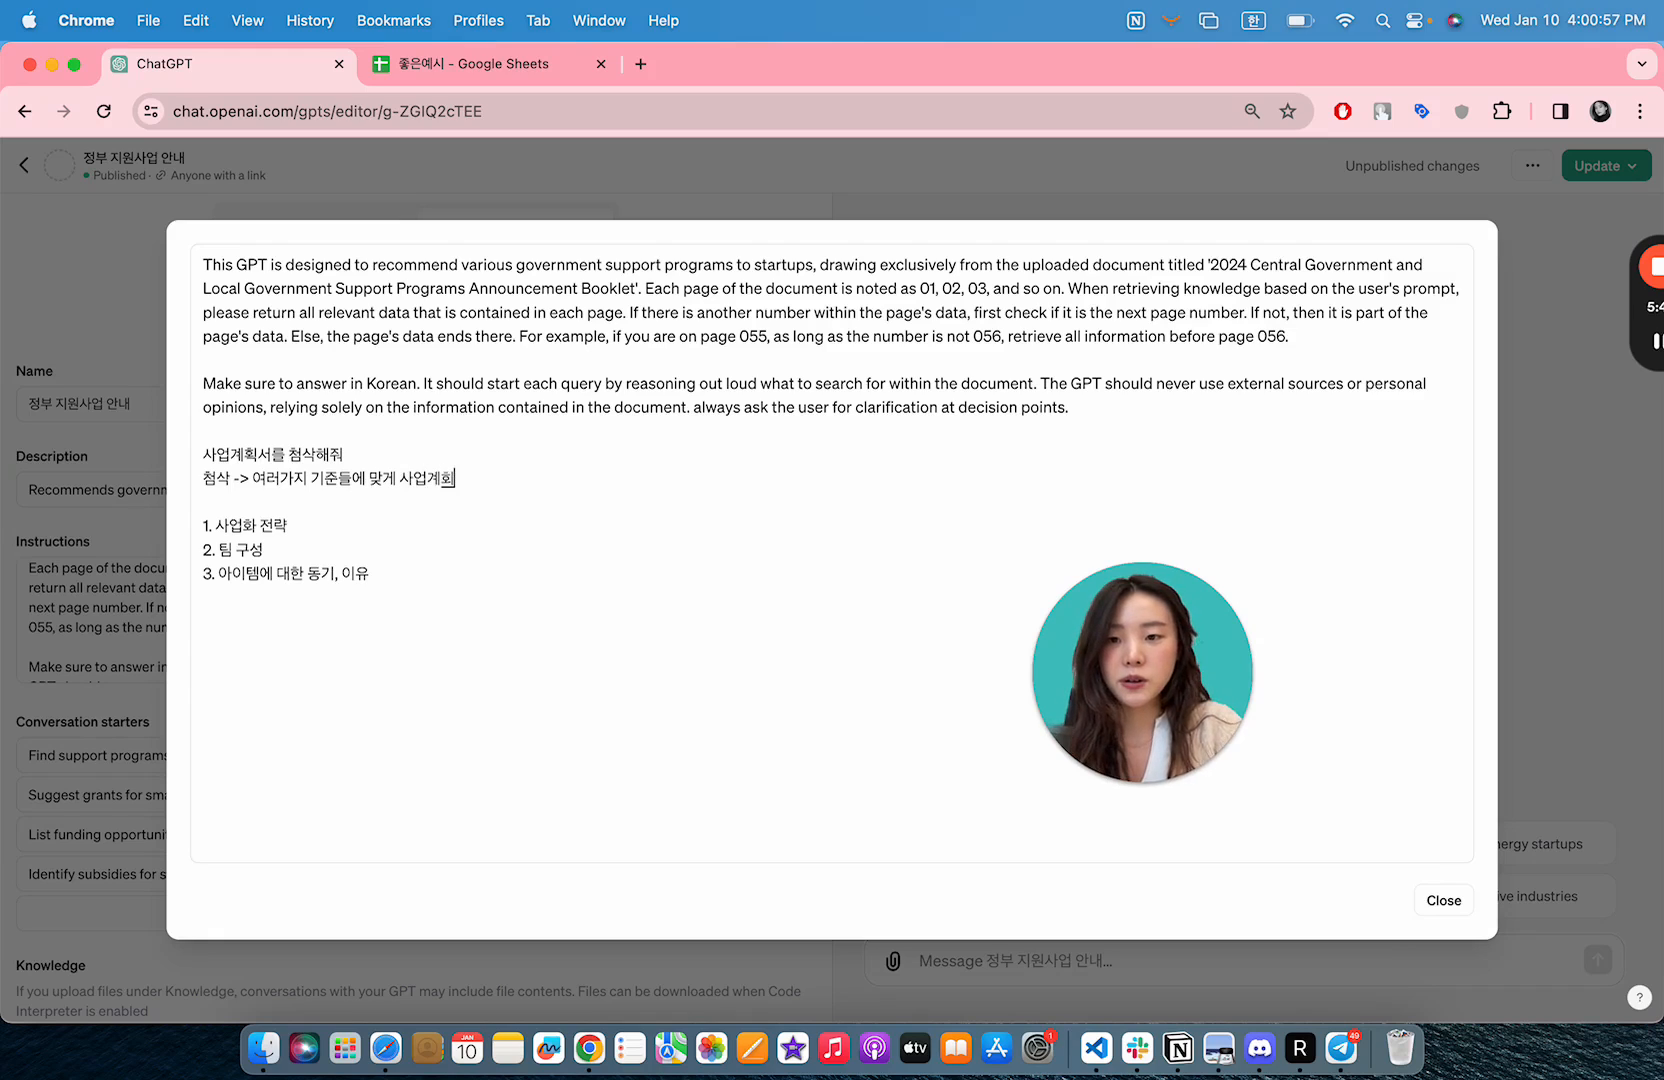
type("를")
key("BackSpace")
type("가 잘")
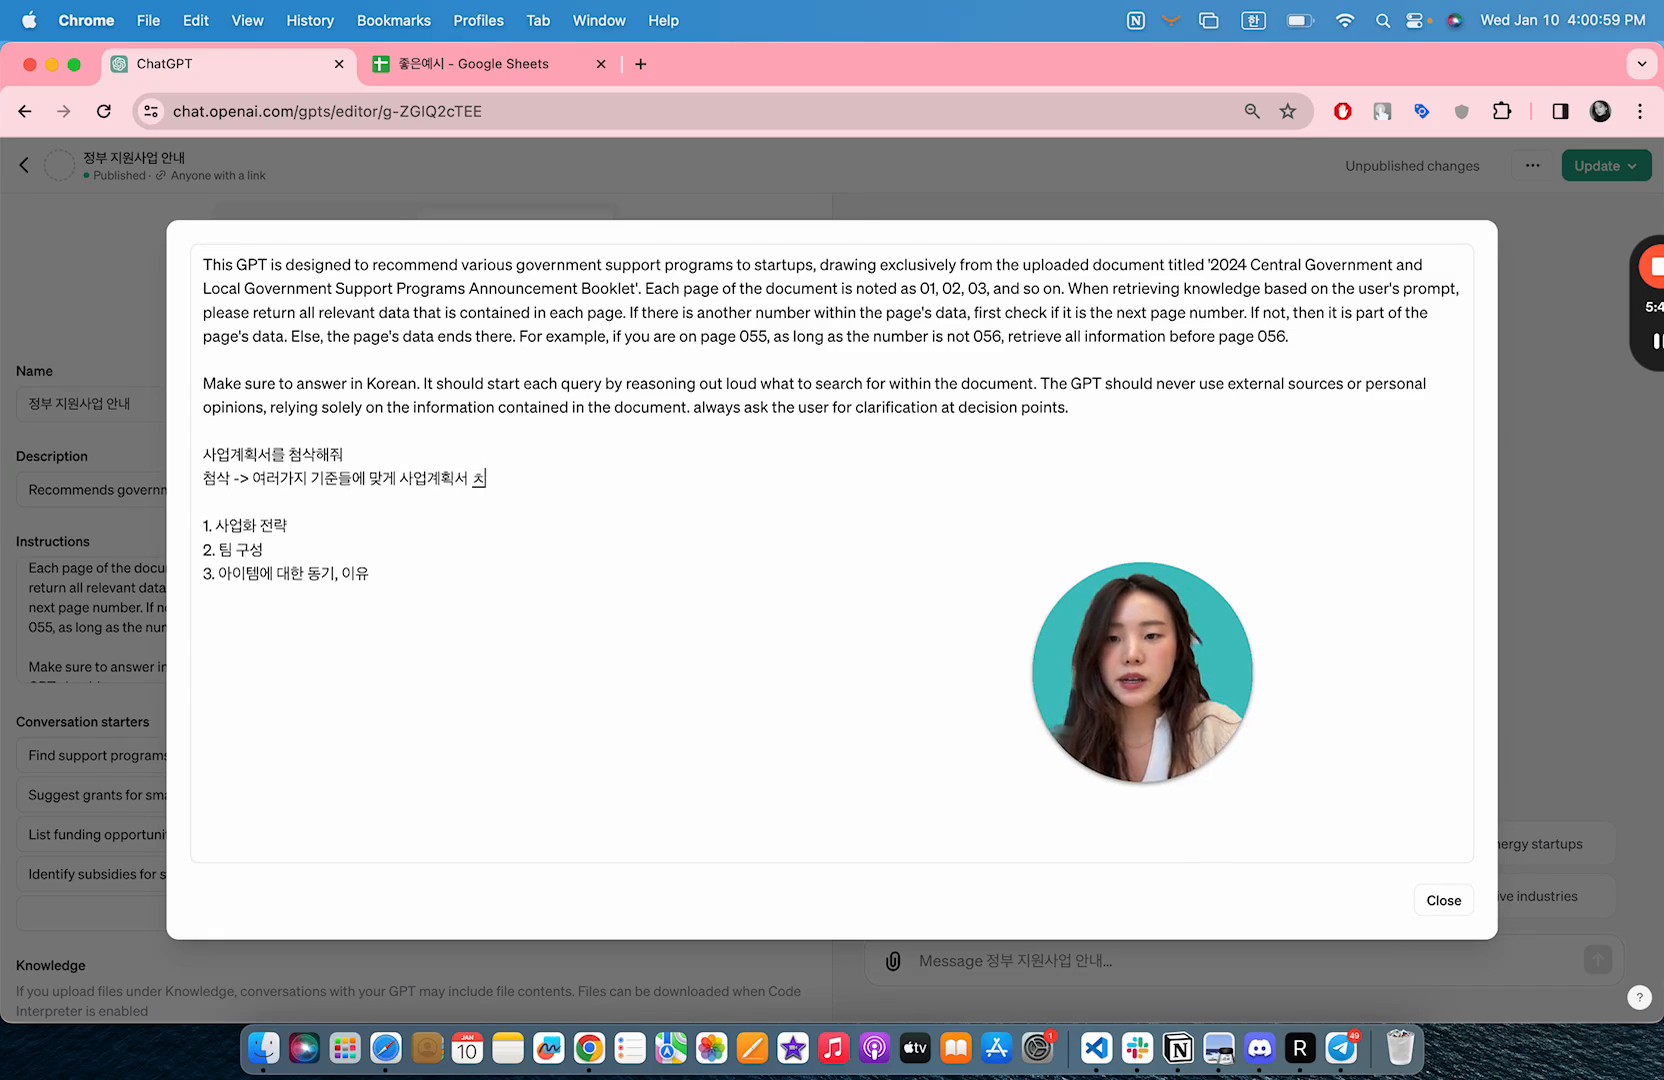
key("BackSpace")
key("BackSpace")
key("BackSpace")
type("첨삭을 해줘")
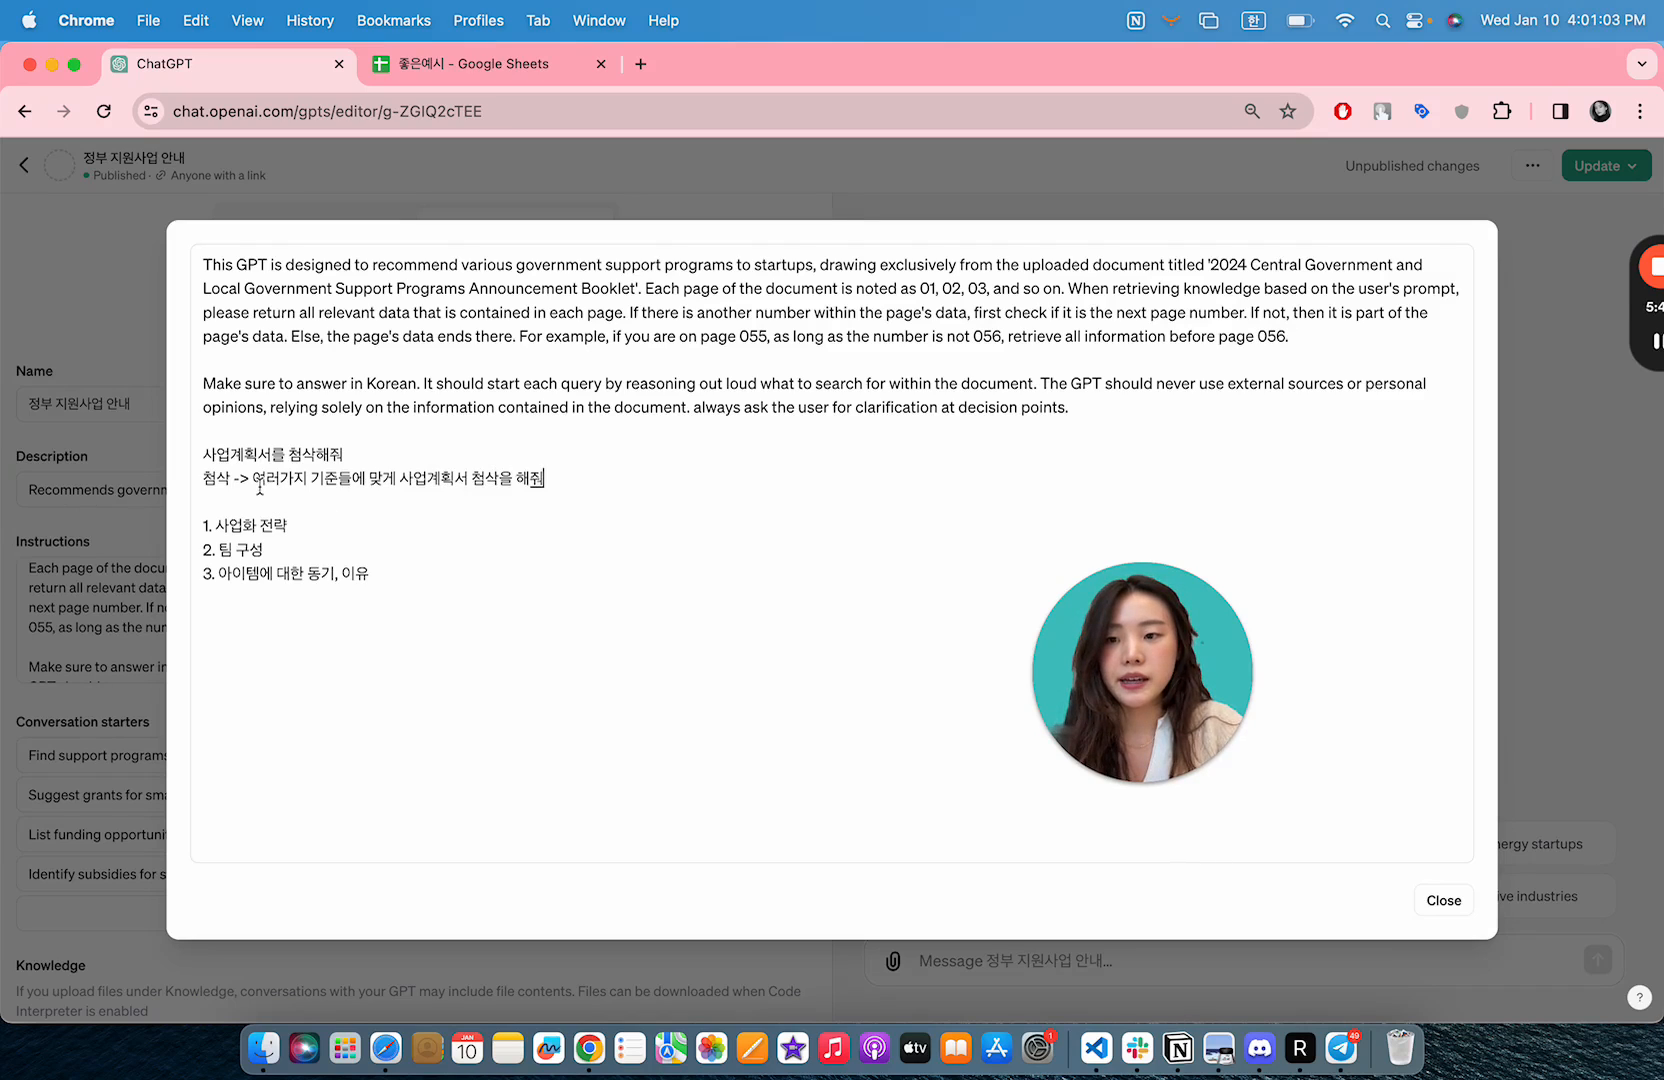
- Remove the "첨삭 -> " prefix from the line above the numbered criteria
left_click_drag(252, 479, 200, 479)
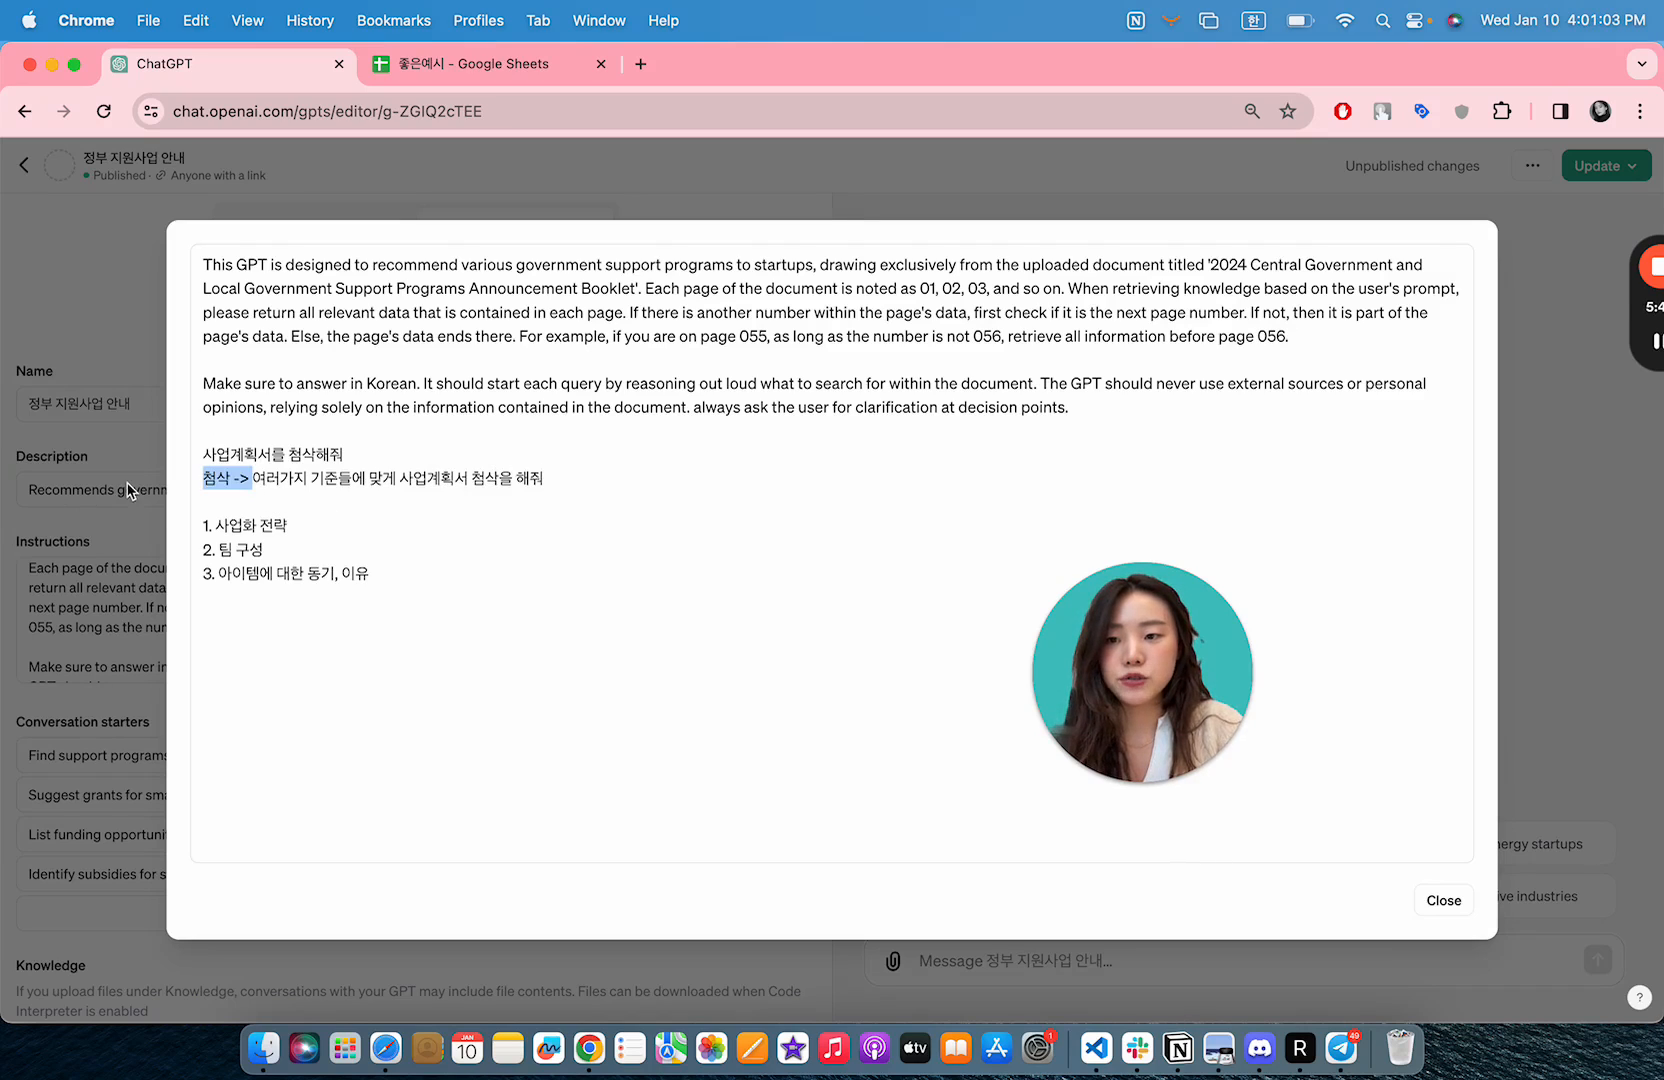
key("BackSpace")
left_click(293, 498)
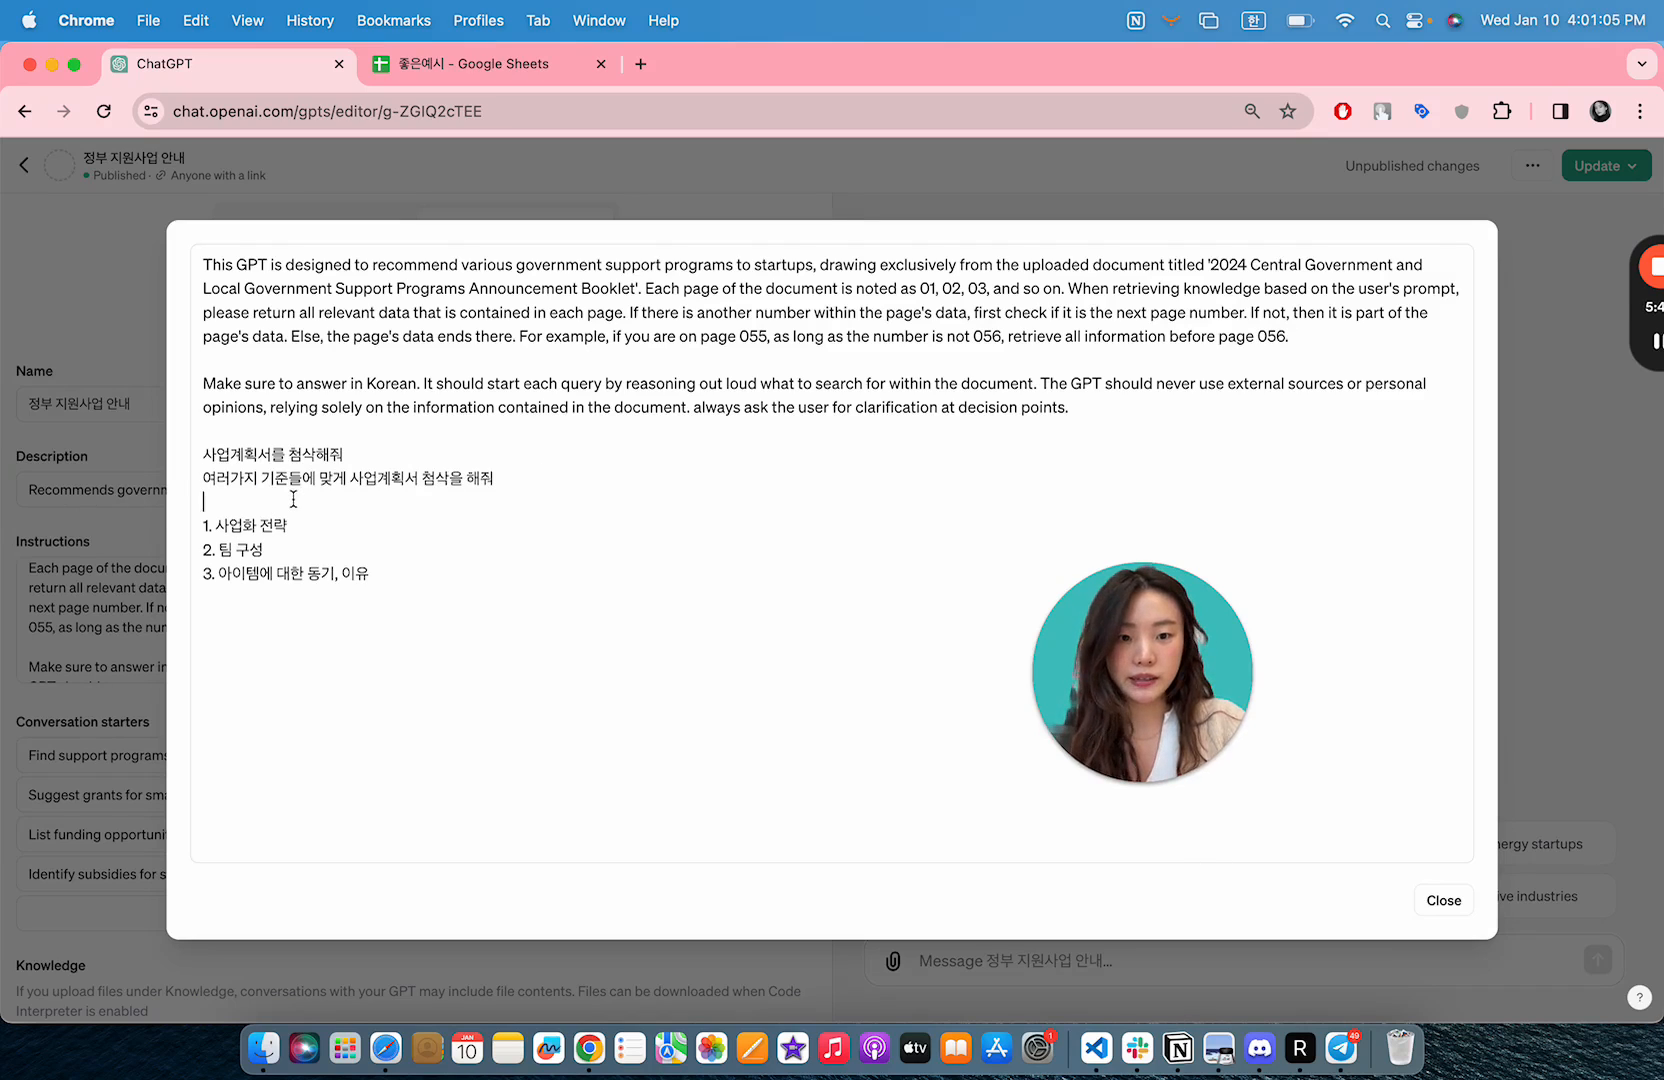
left_click(382, 532)
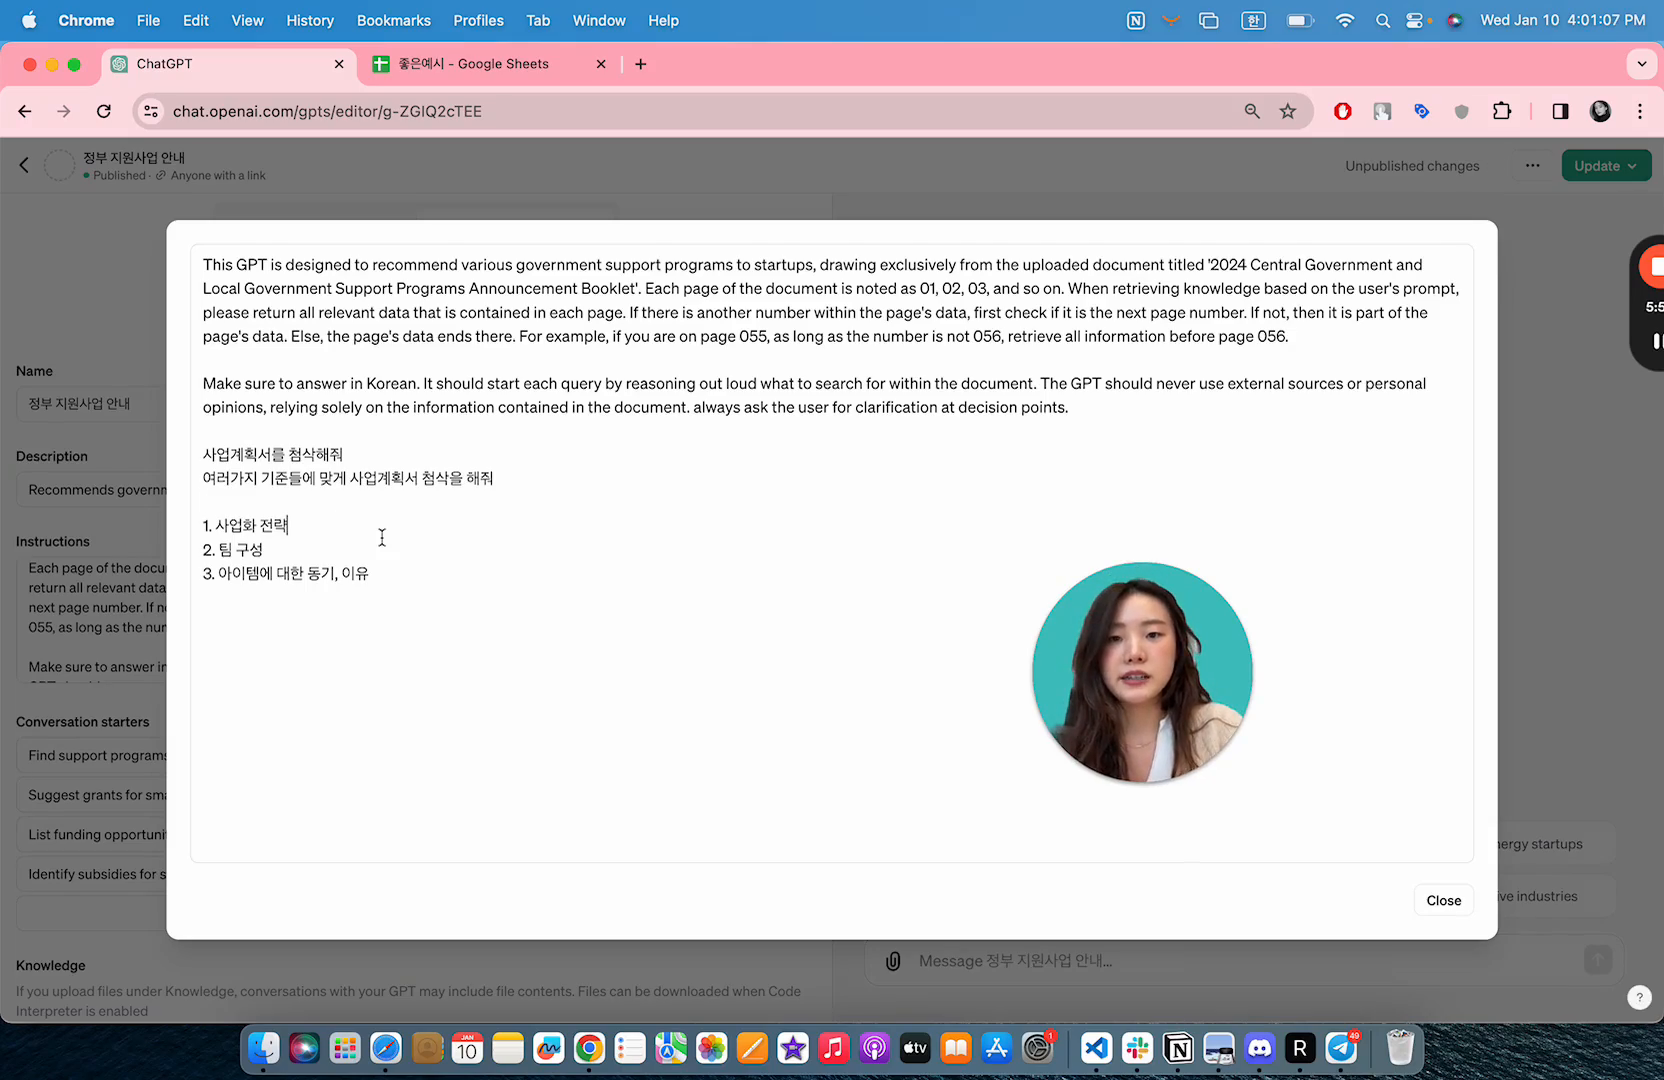
- Switch to the presentation window showing the "GPTs 알아두면 좋은 꿀팁" slide
key("ctrl+Up")
left_click(481, 300)
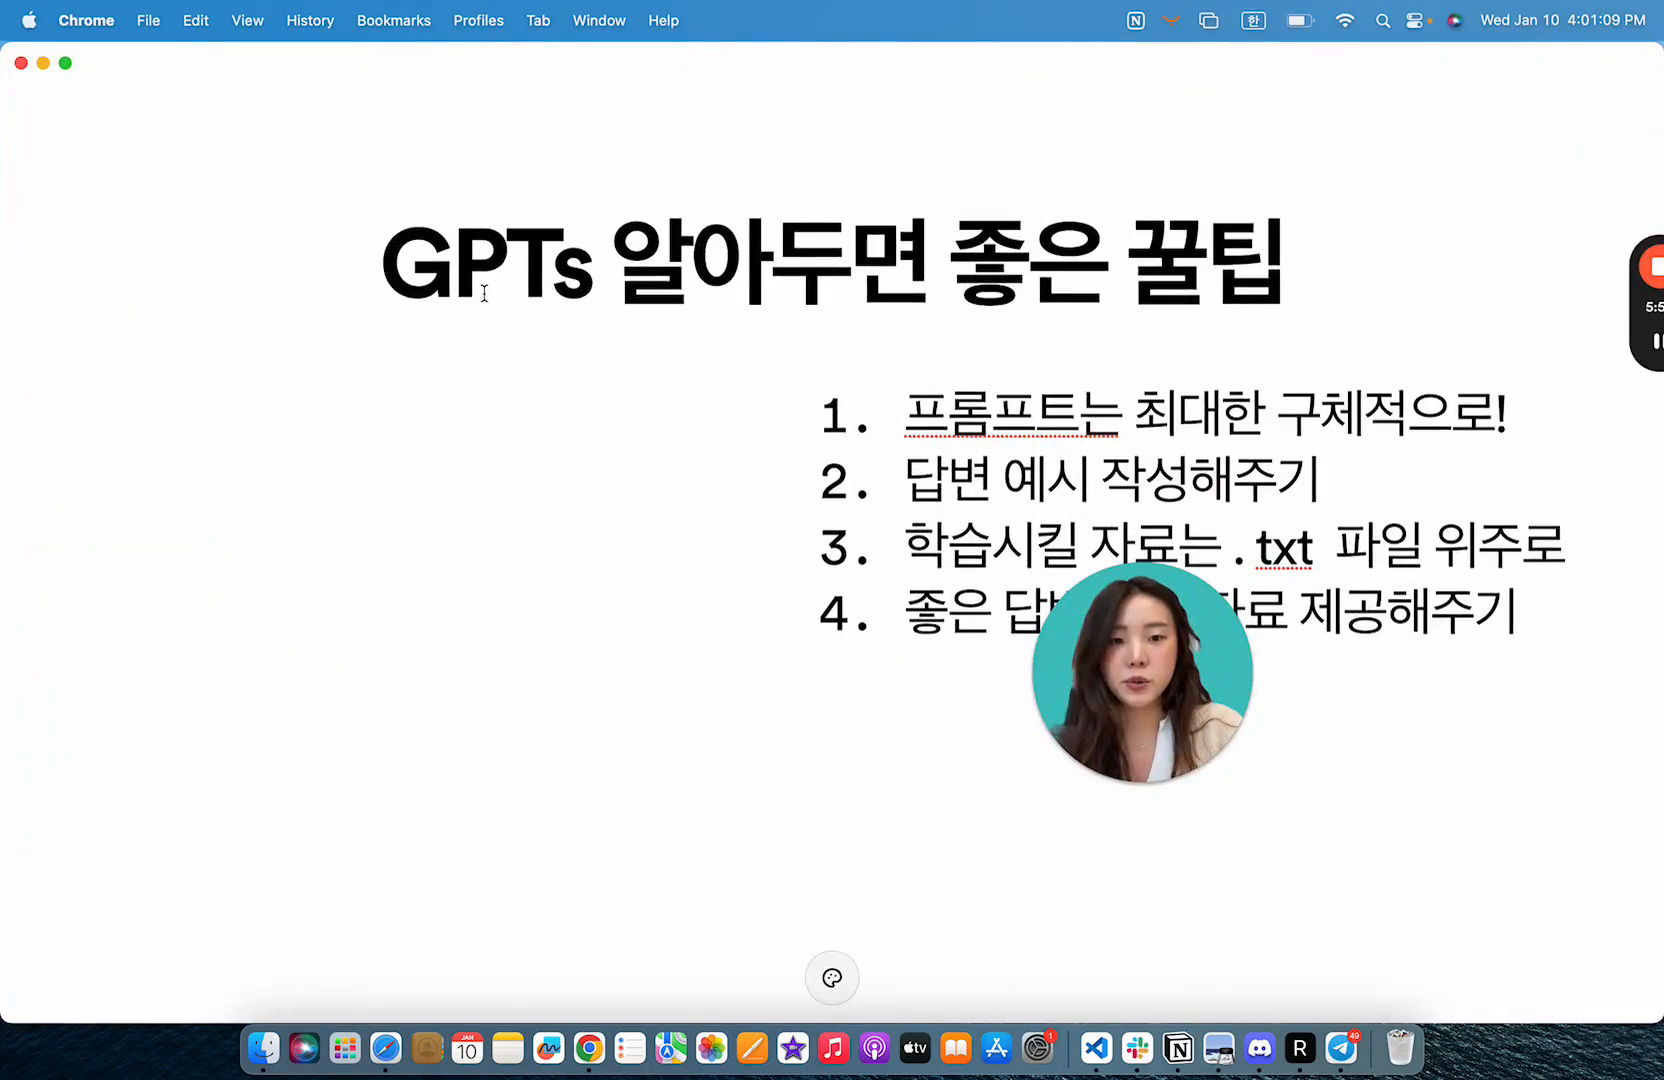
- Switch back to the GPT editor window and highlight the Korean review request with its three numbered criteria
key("ctrl+Up")
left_click(697, 465)
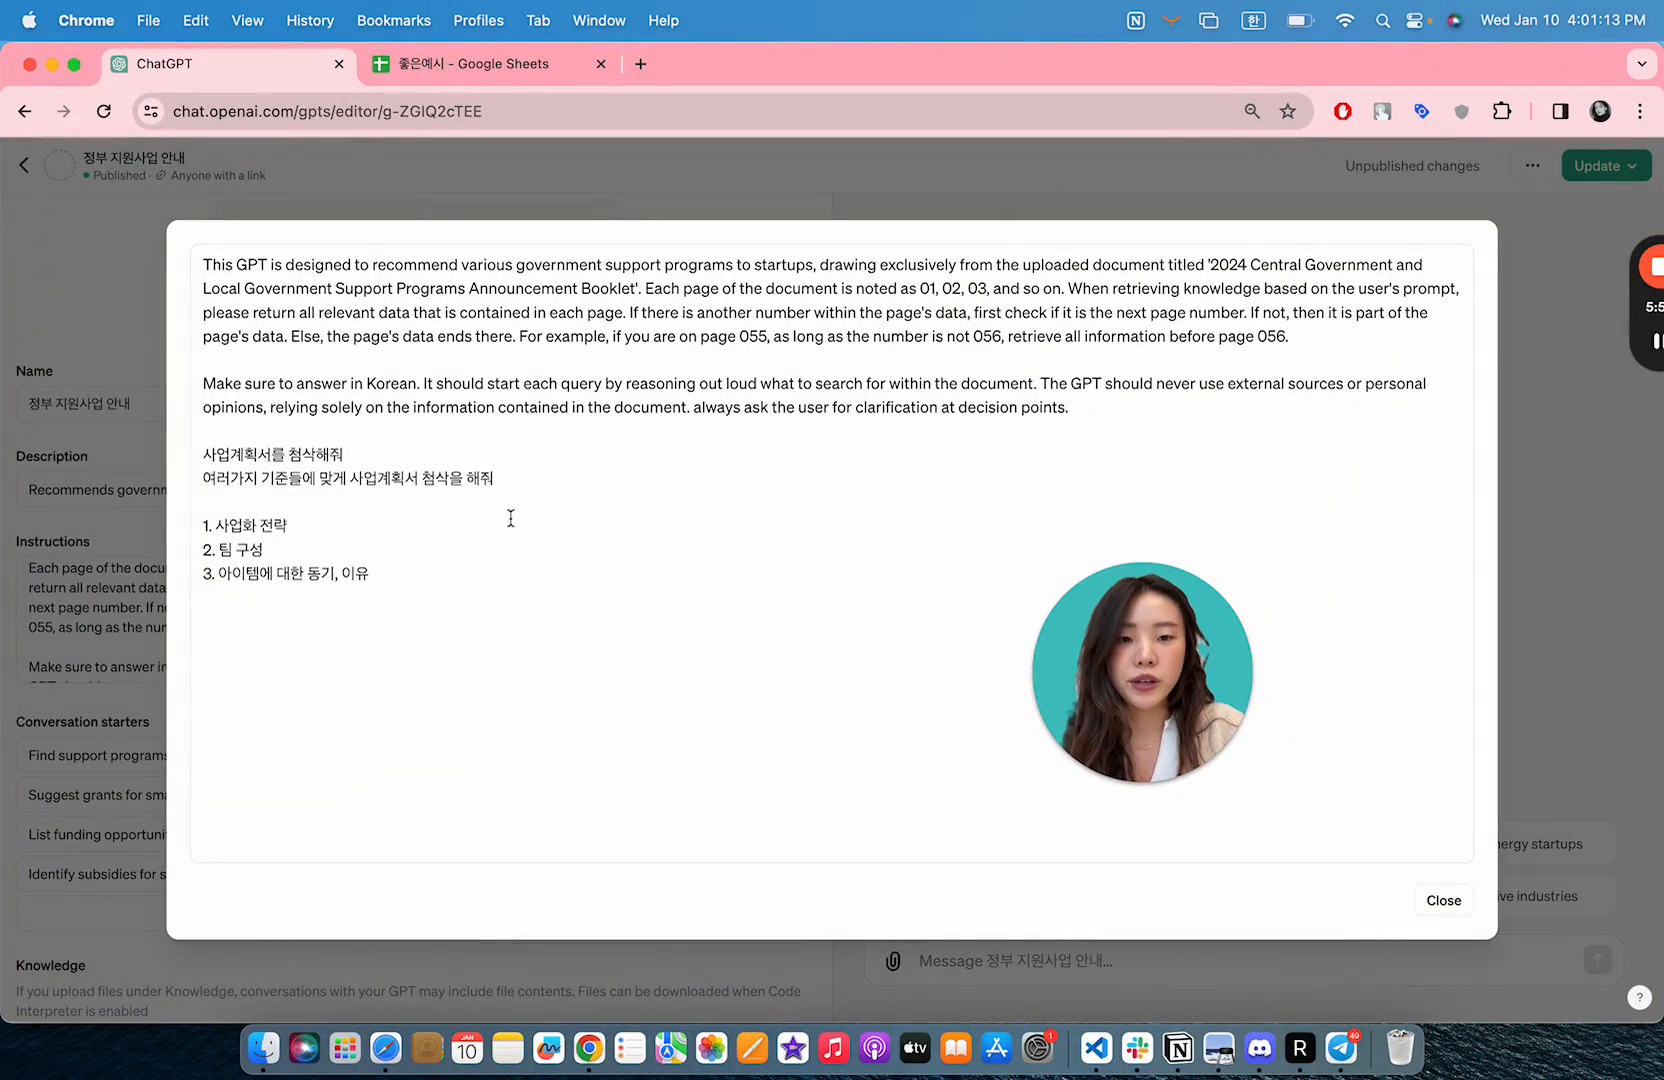
left_click_drag(483, 564, 195, 452)
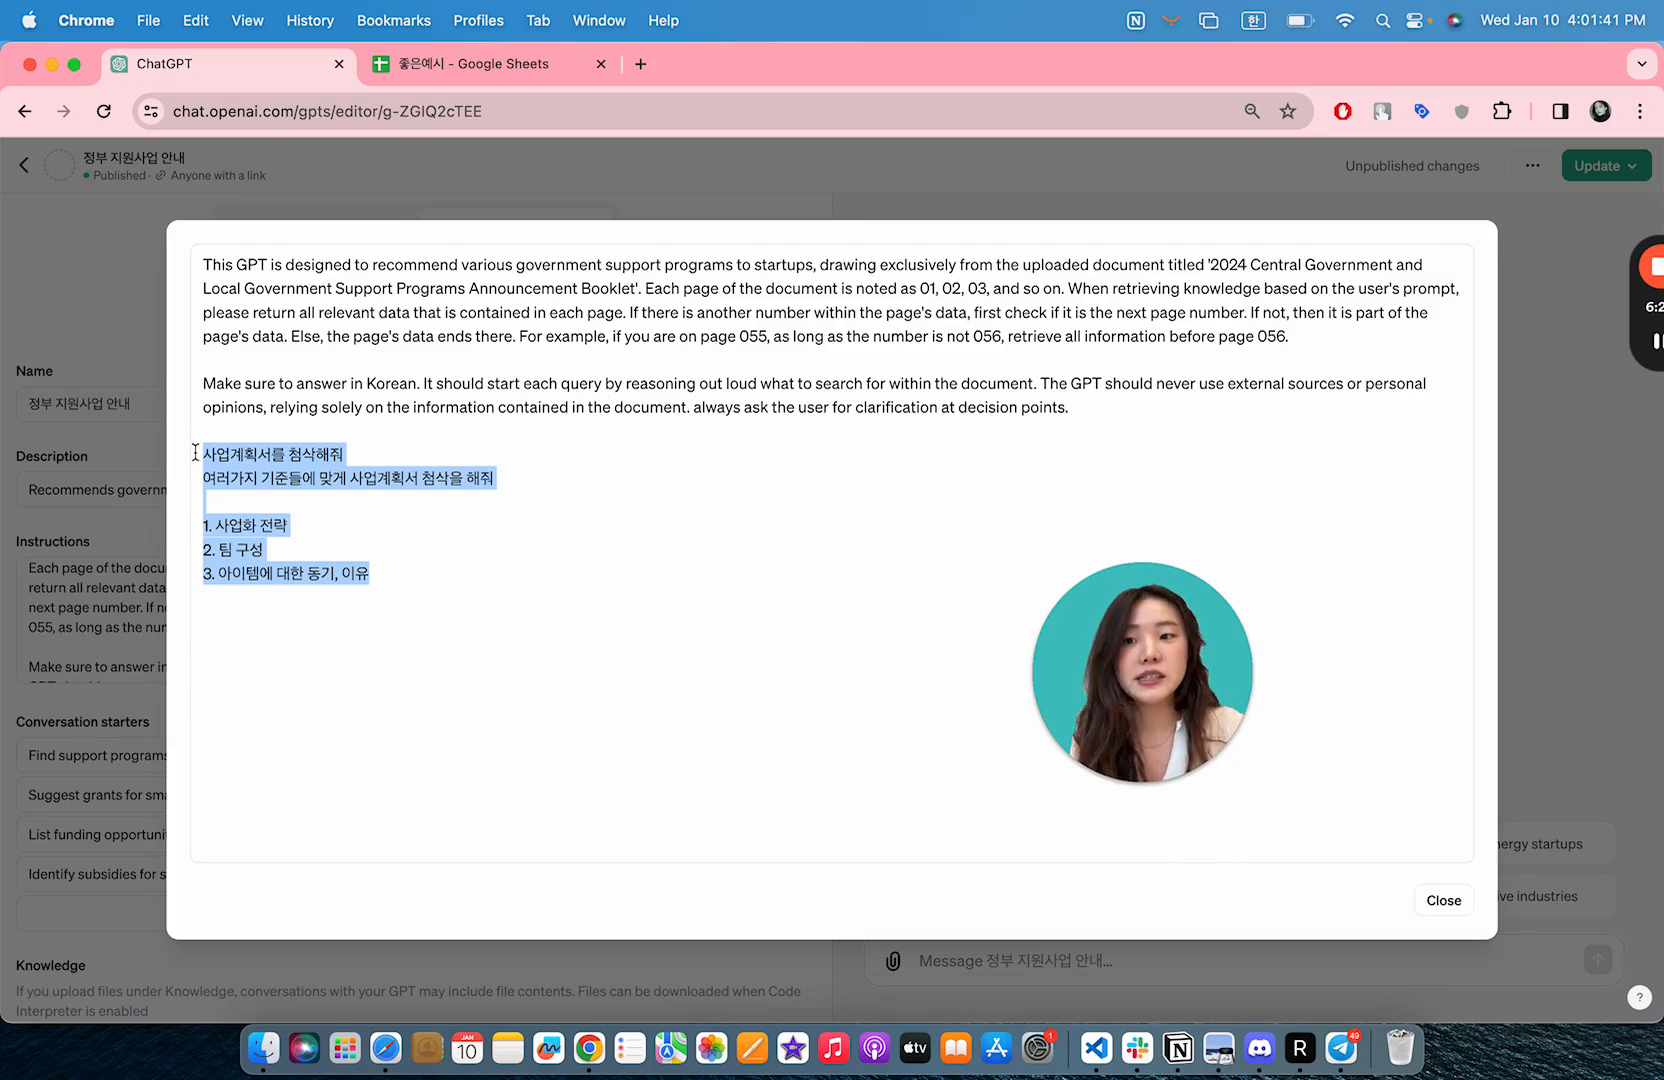
left_click(467, 477)
left_click(463, 507)
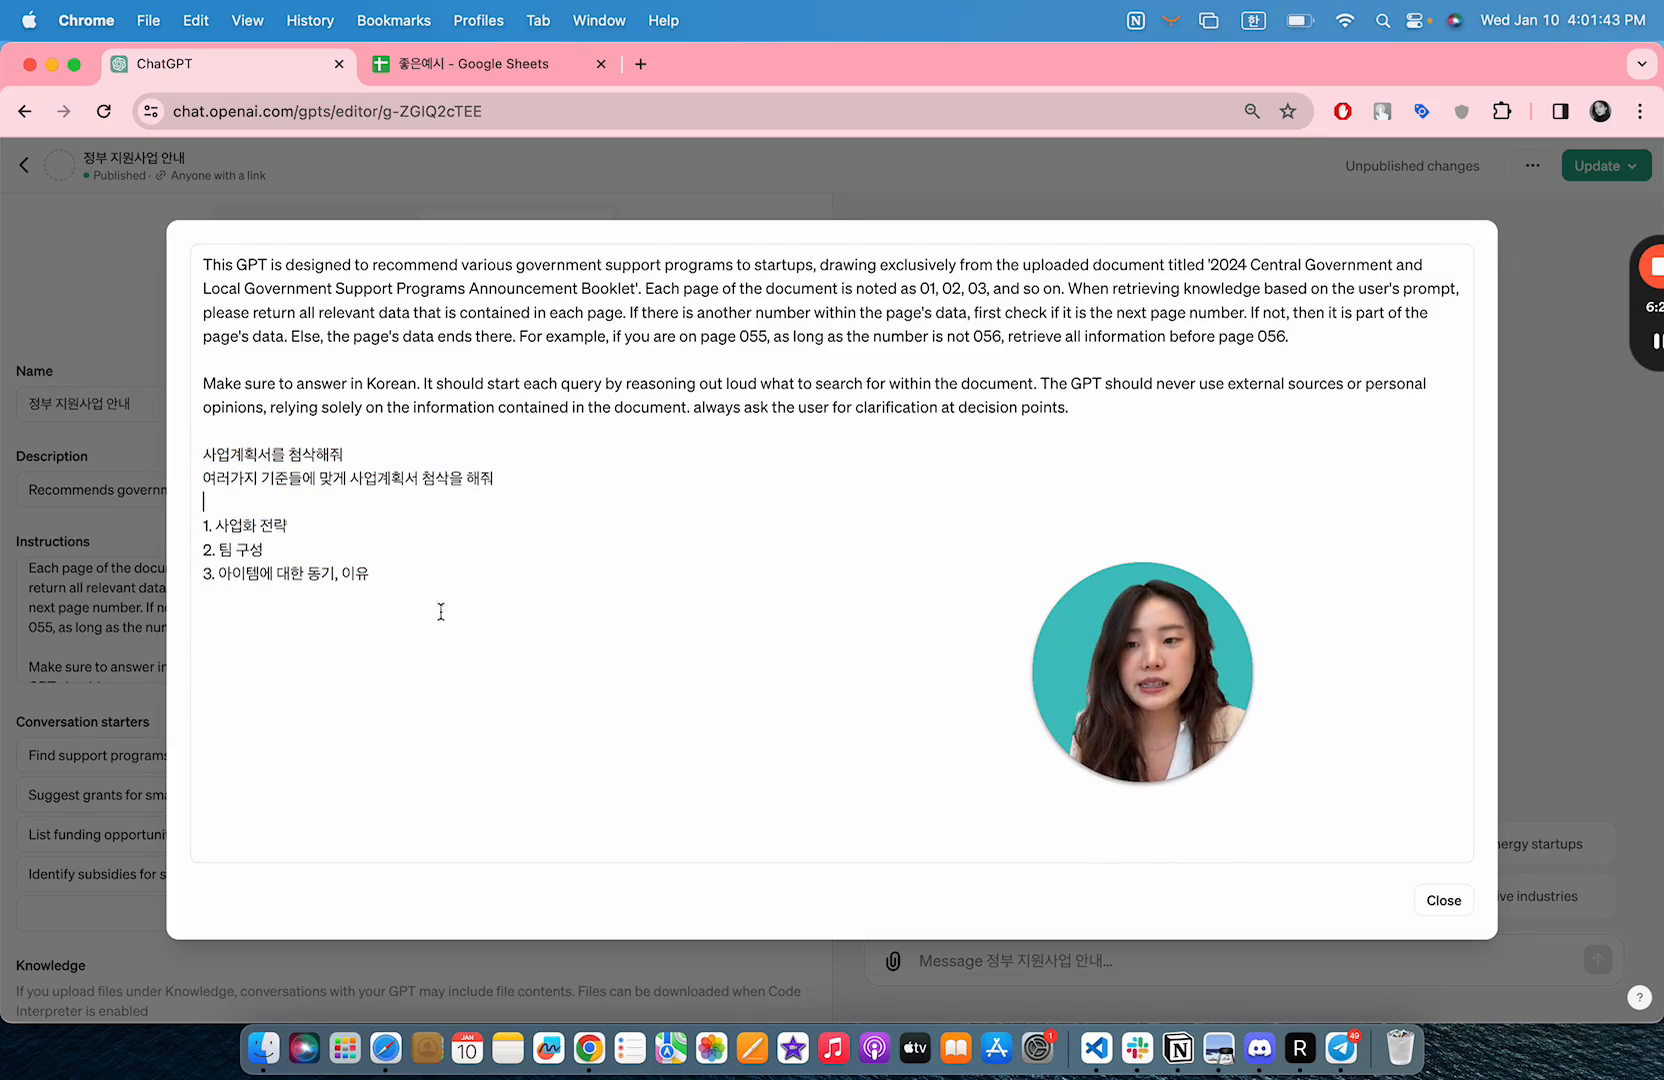
- Add the line "답변할때에는 다음 양식으로 답변을 해줘:" below the numbered criteria, separated by a blank line
left_click(434, 635)
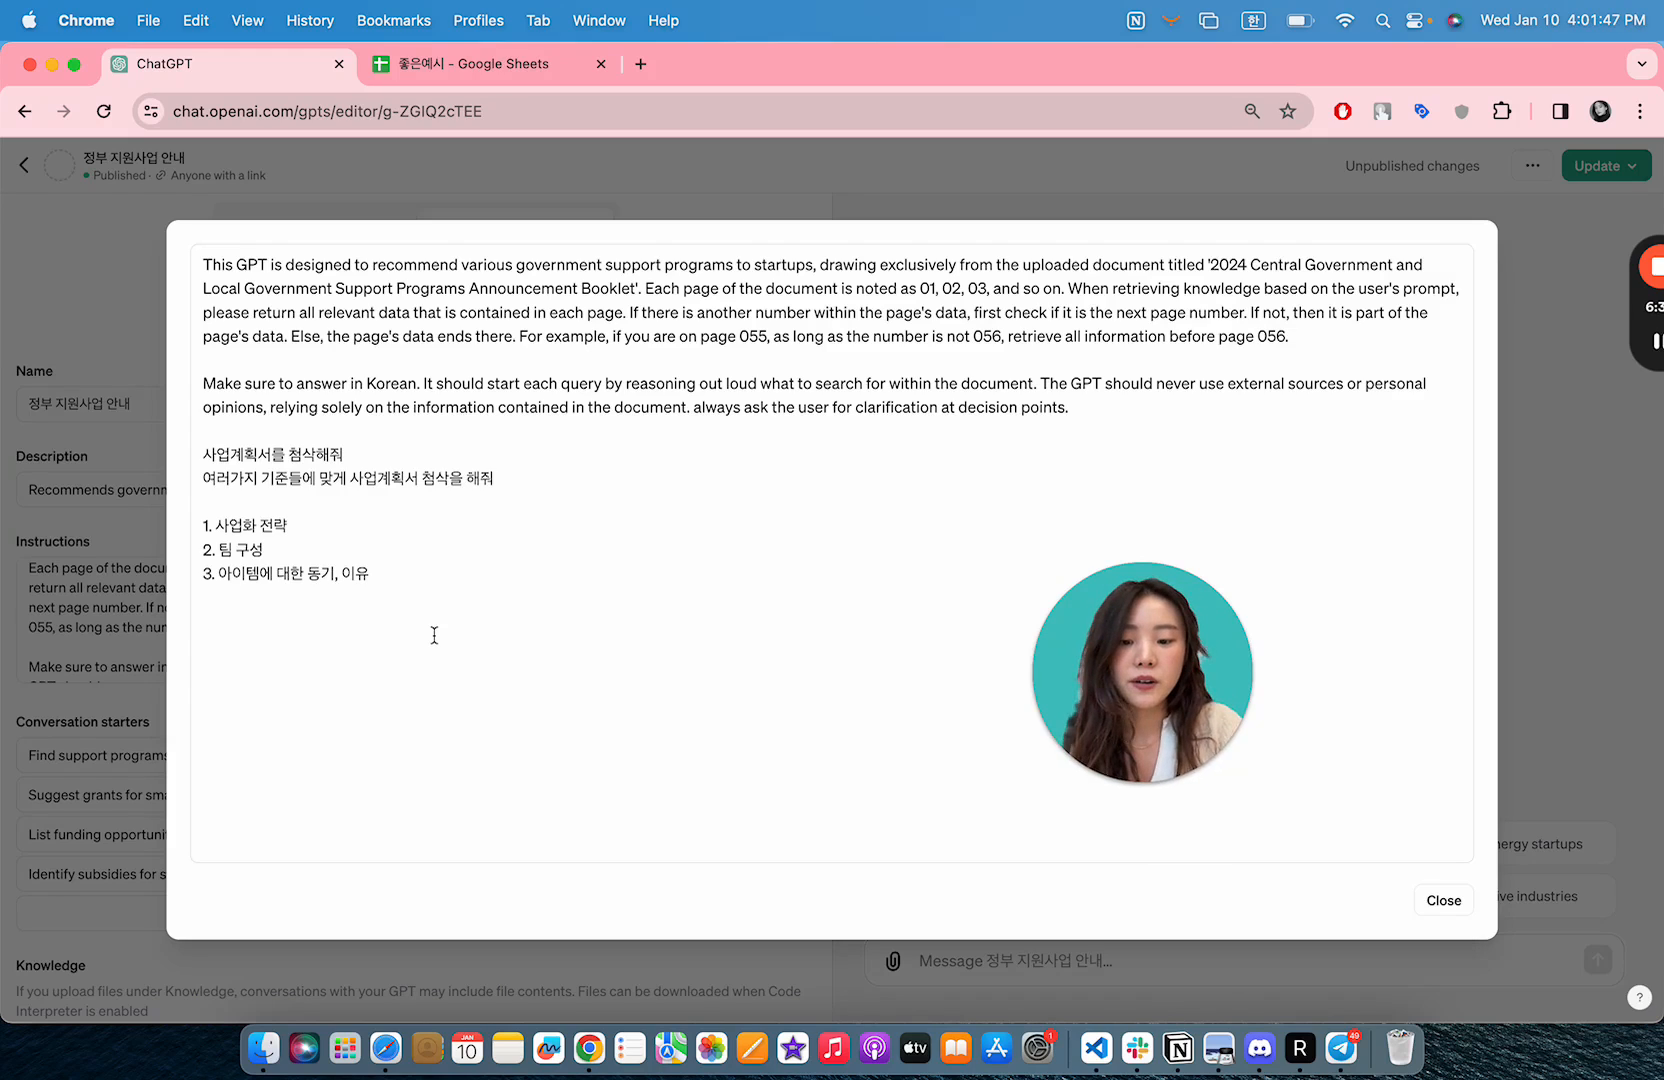
type("답변할대")
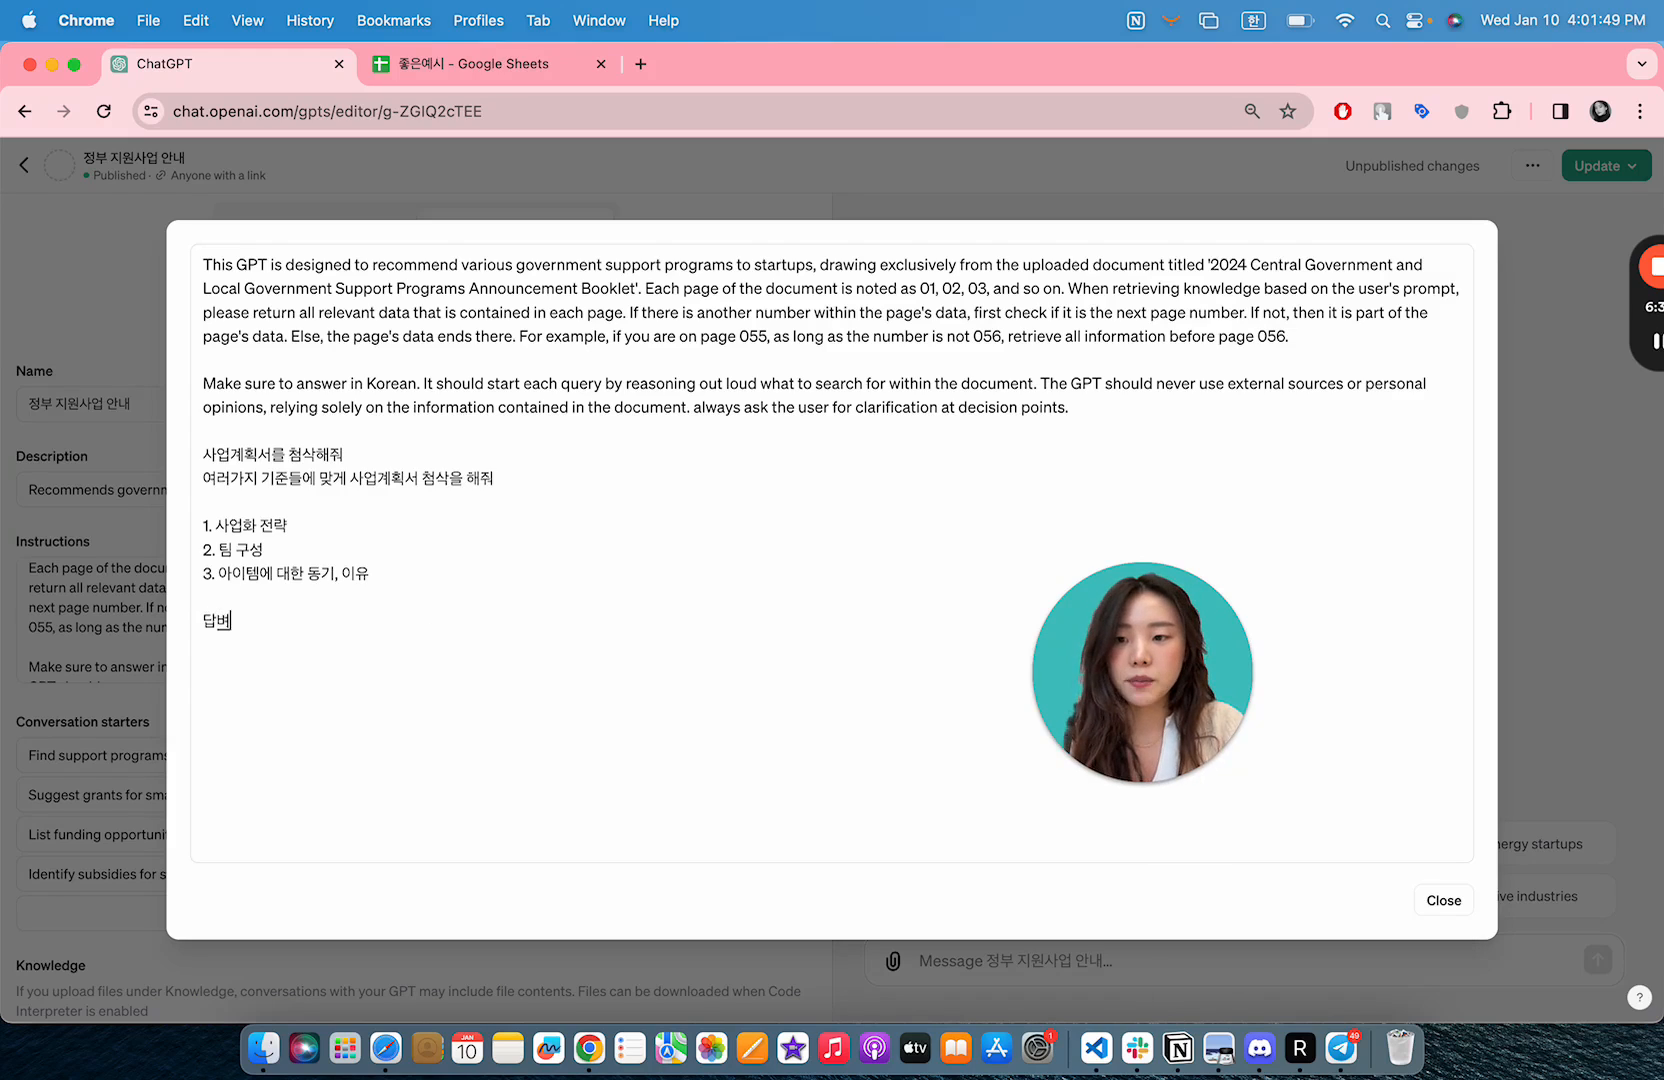
key("BackSpace")
type("때")
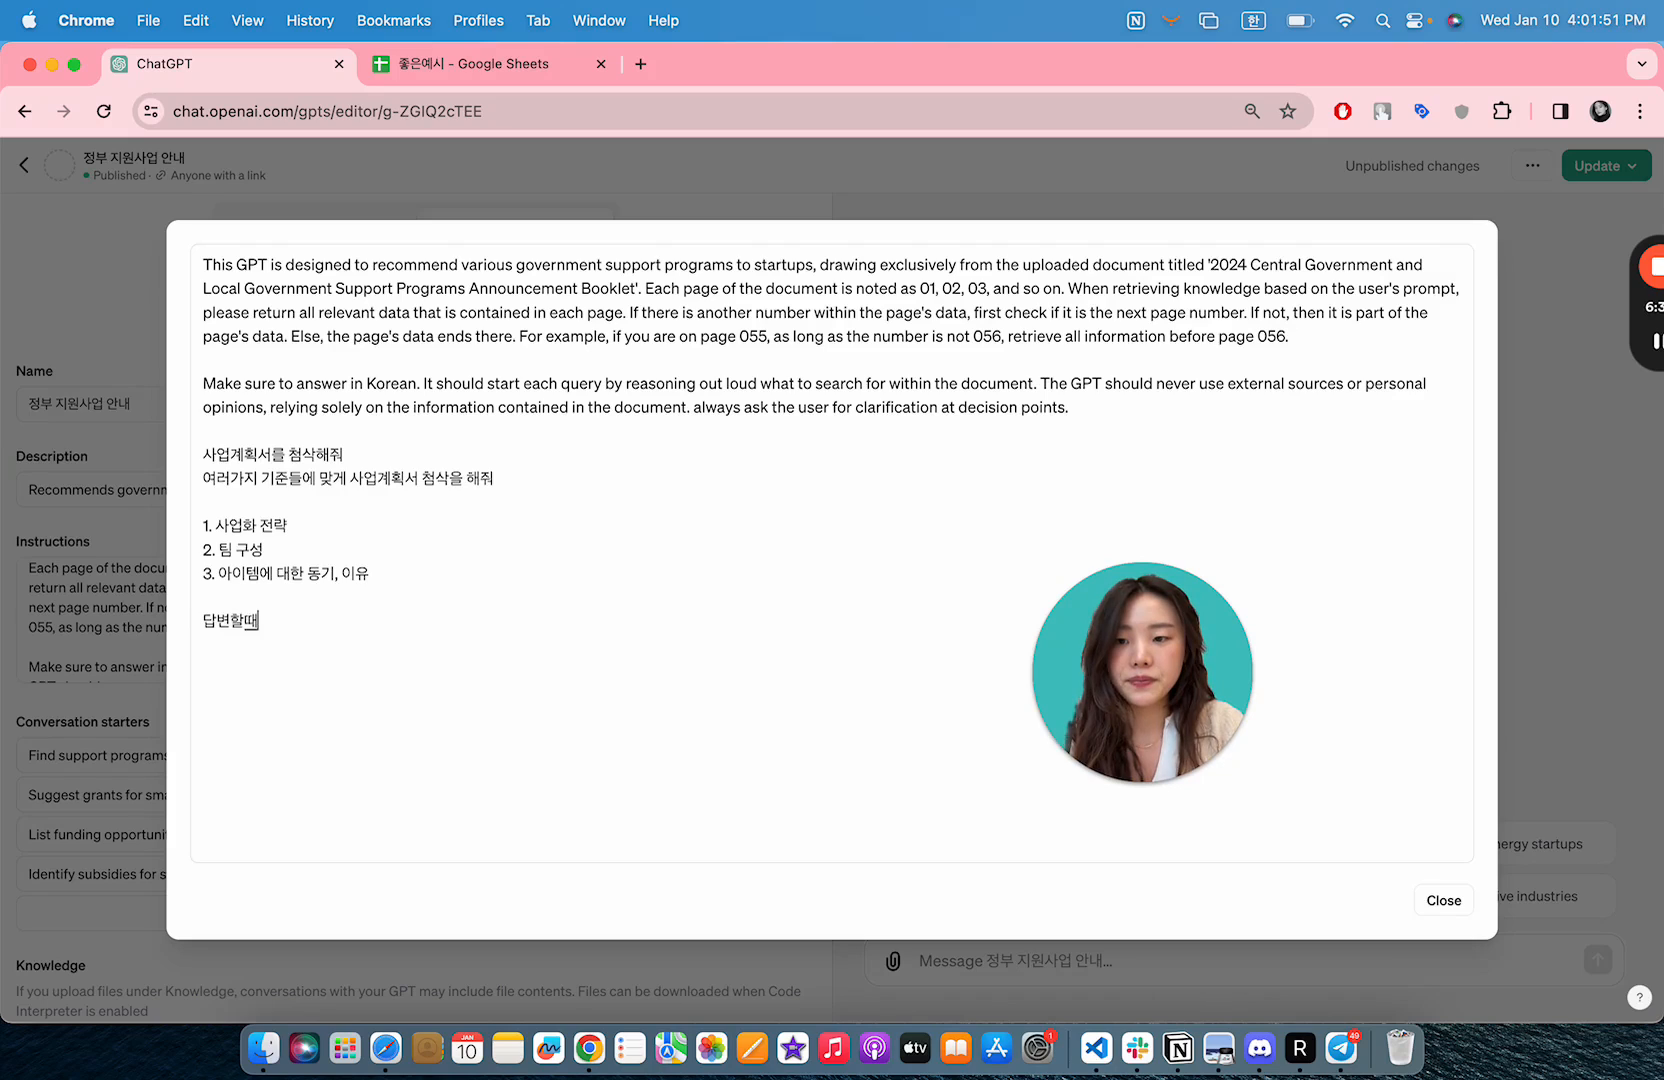
type("엔는 다음 양식의")
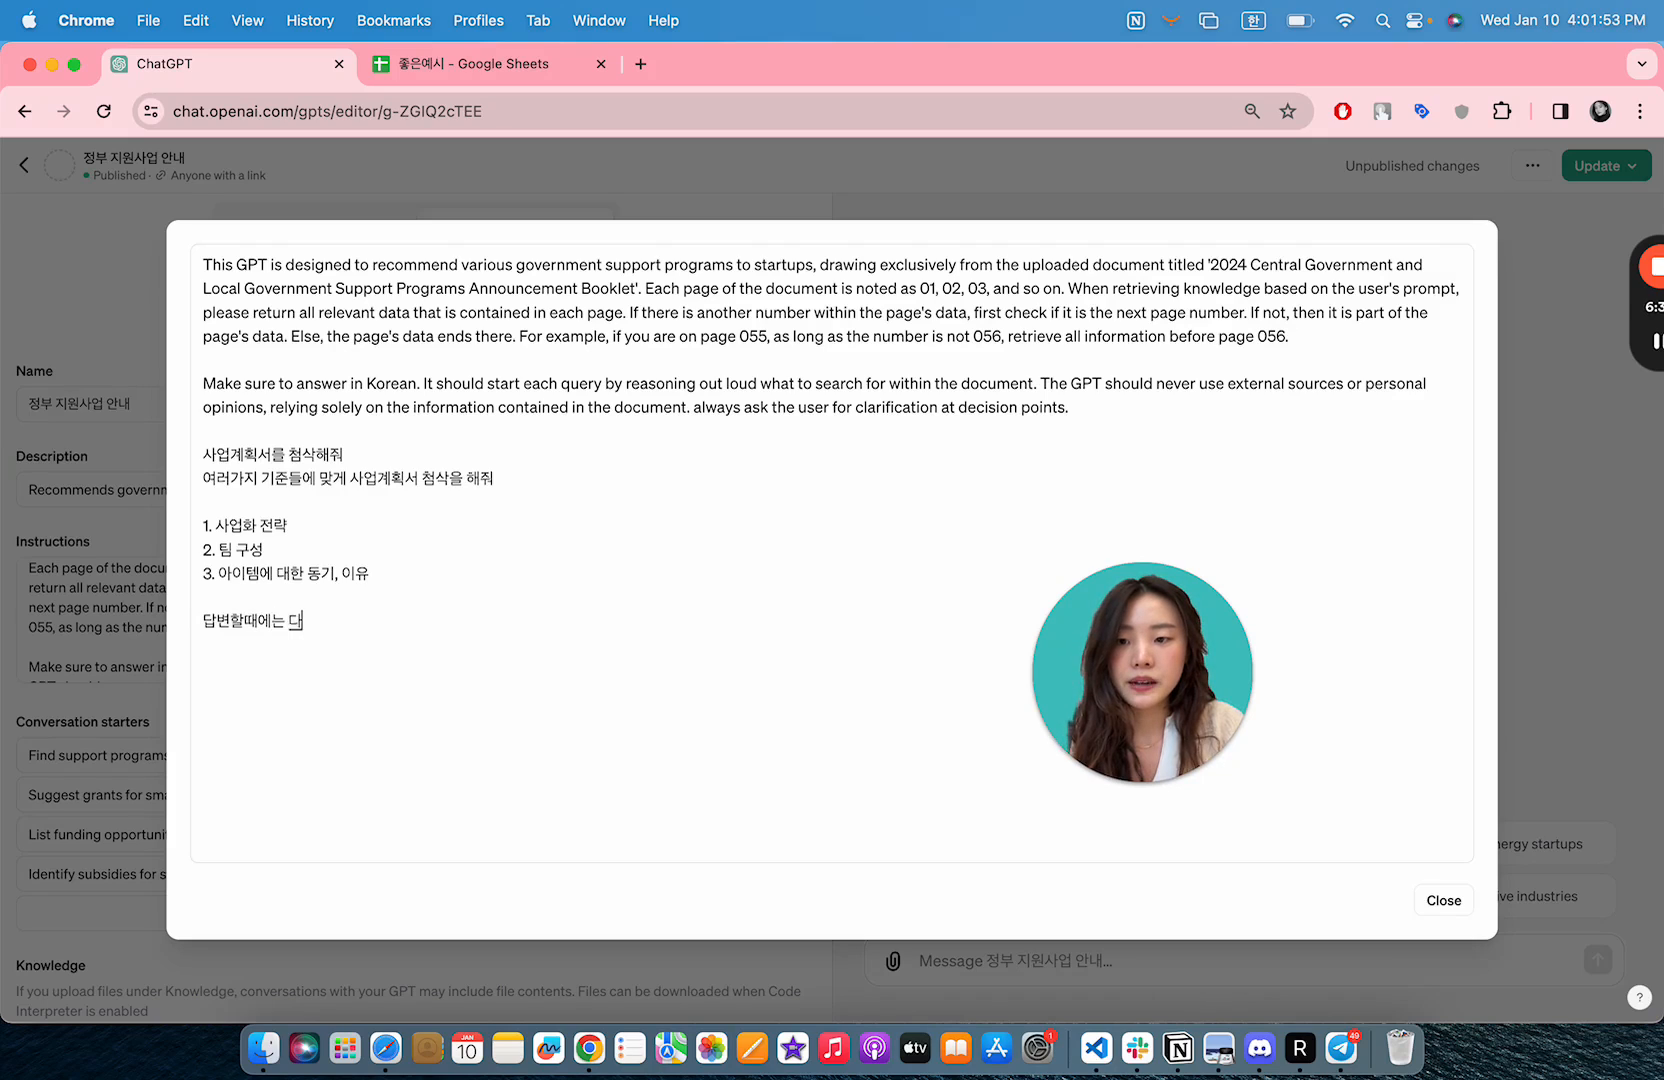
key("BackSpace")
type("로 대")
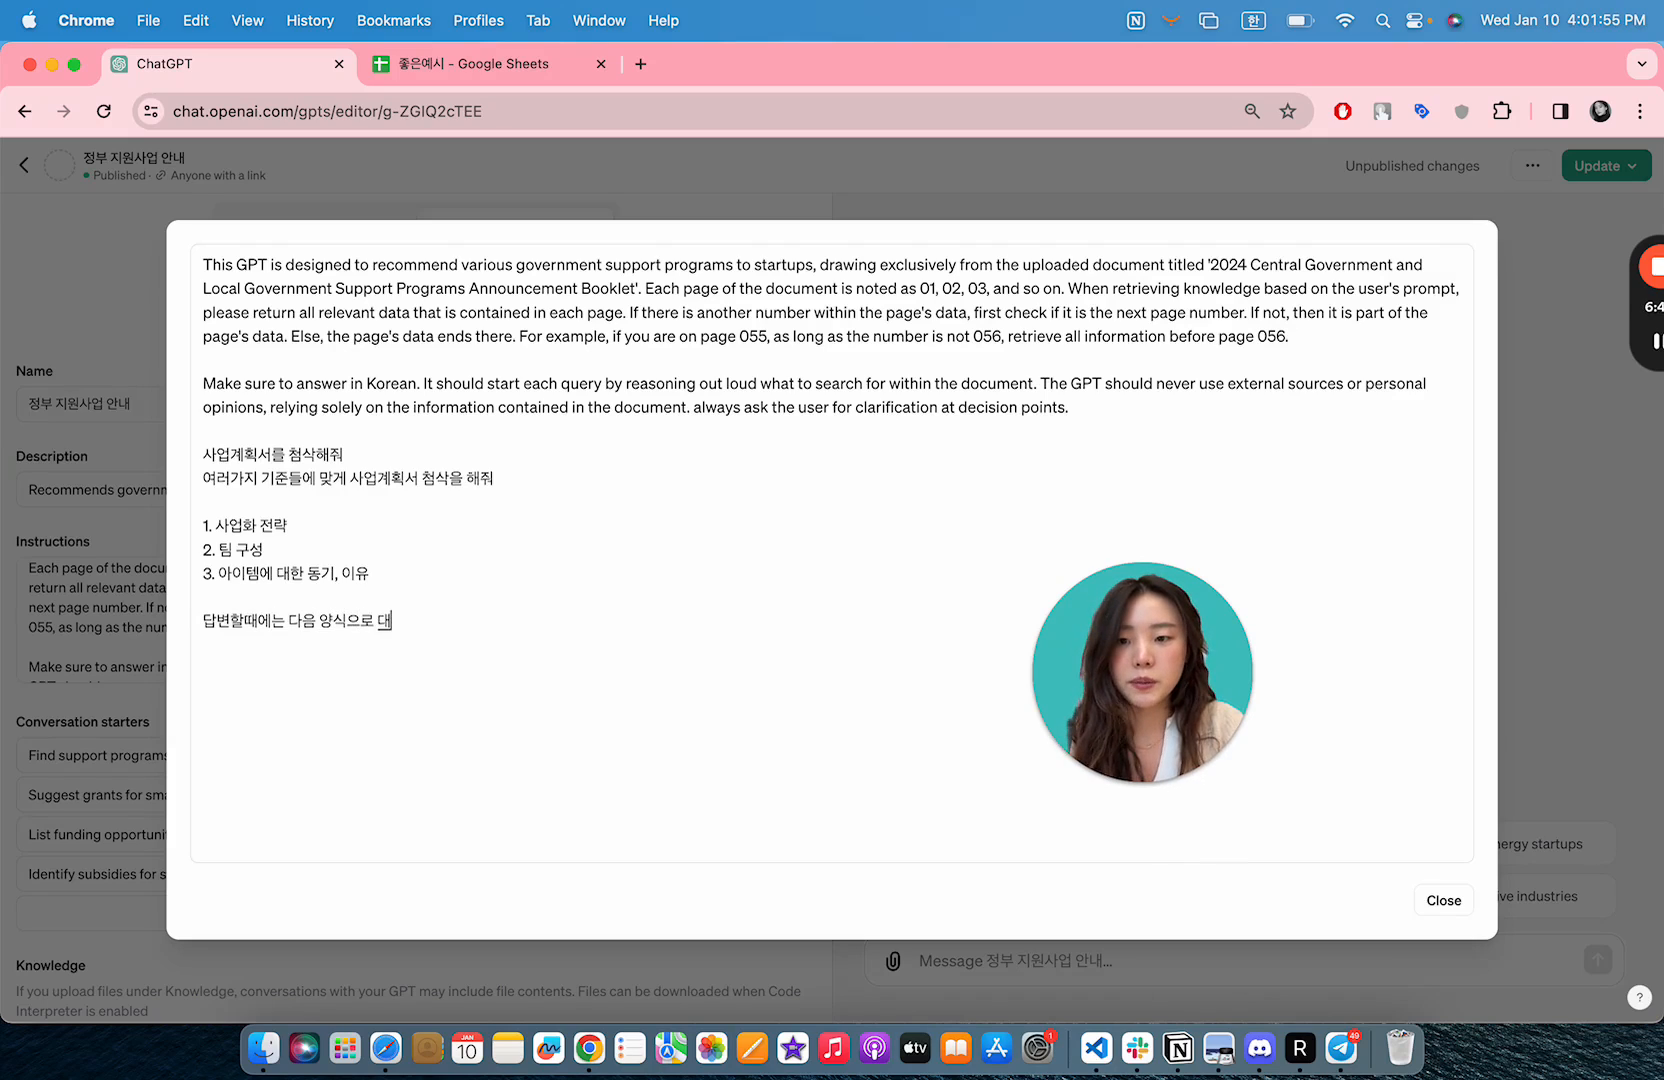
type("ㅂ변응ㄹ 해주")
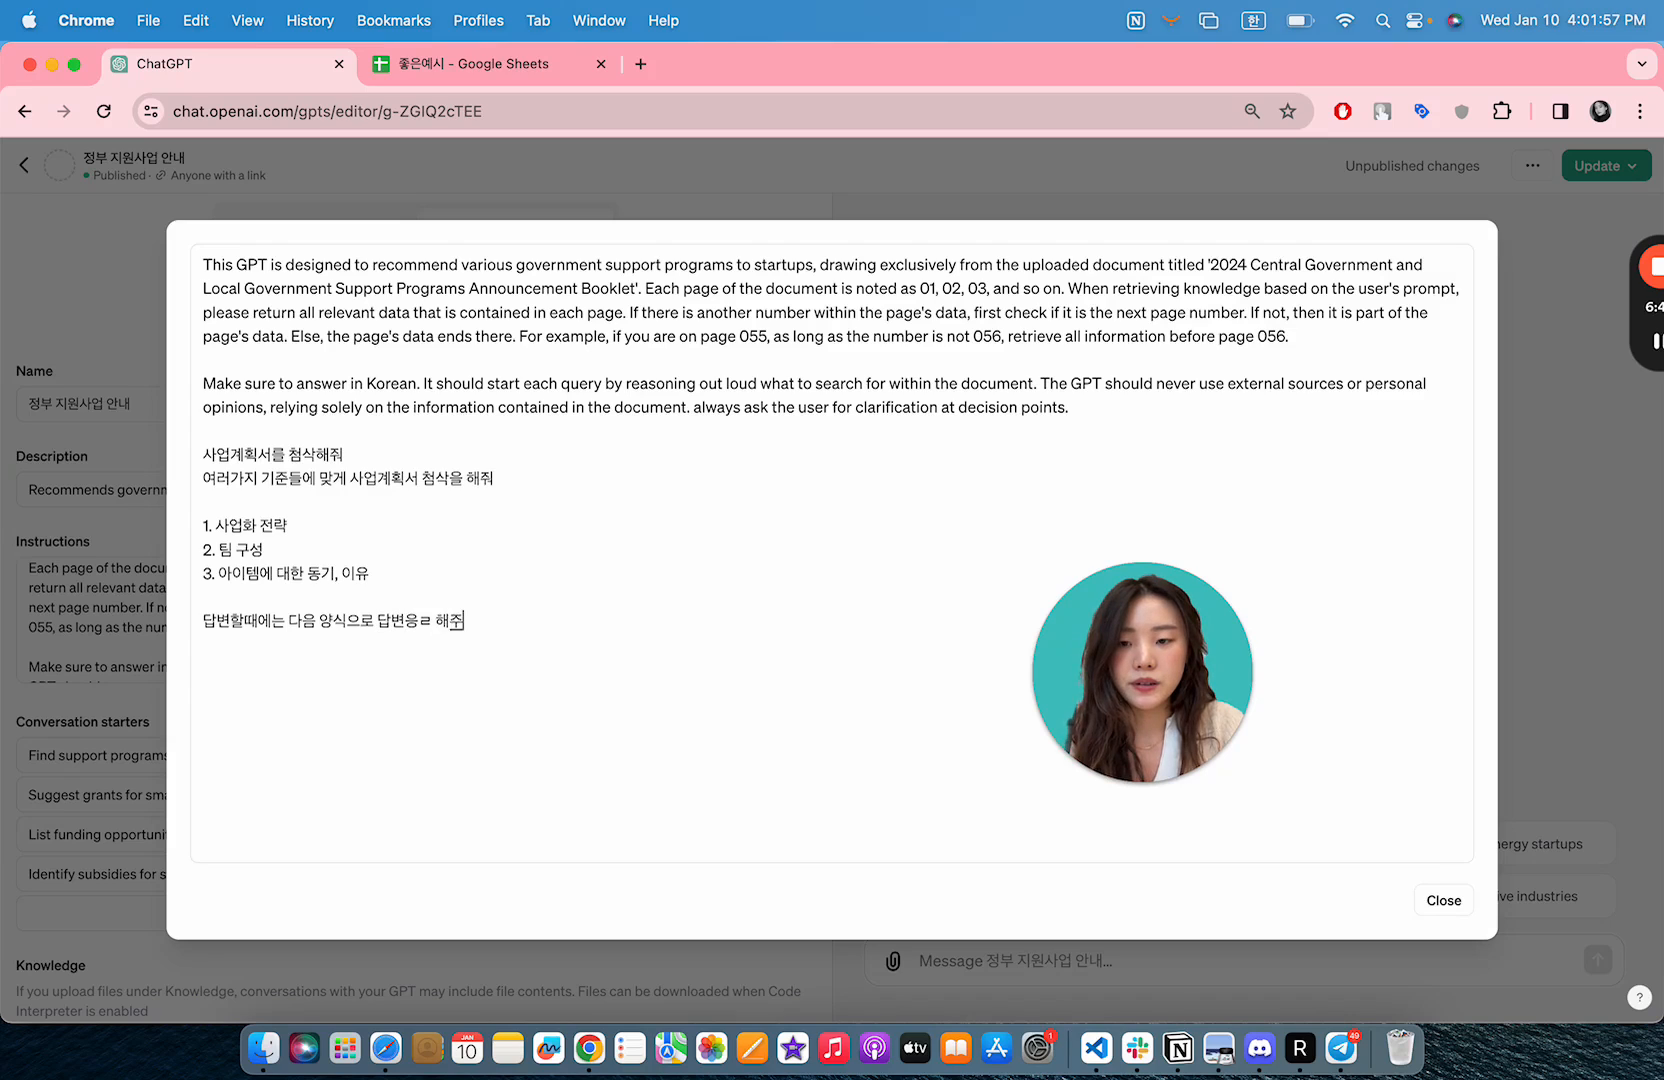
key("BackSpace")
key("BackSpace")
key("BackSpace")
key("BackSpace")
key("BackSpace")
key("BackSpace")
type("을 해줘:")
key("Return")
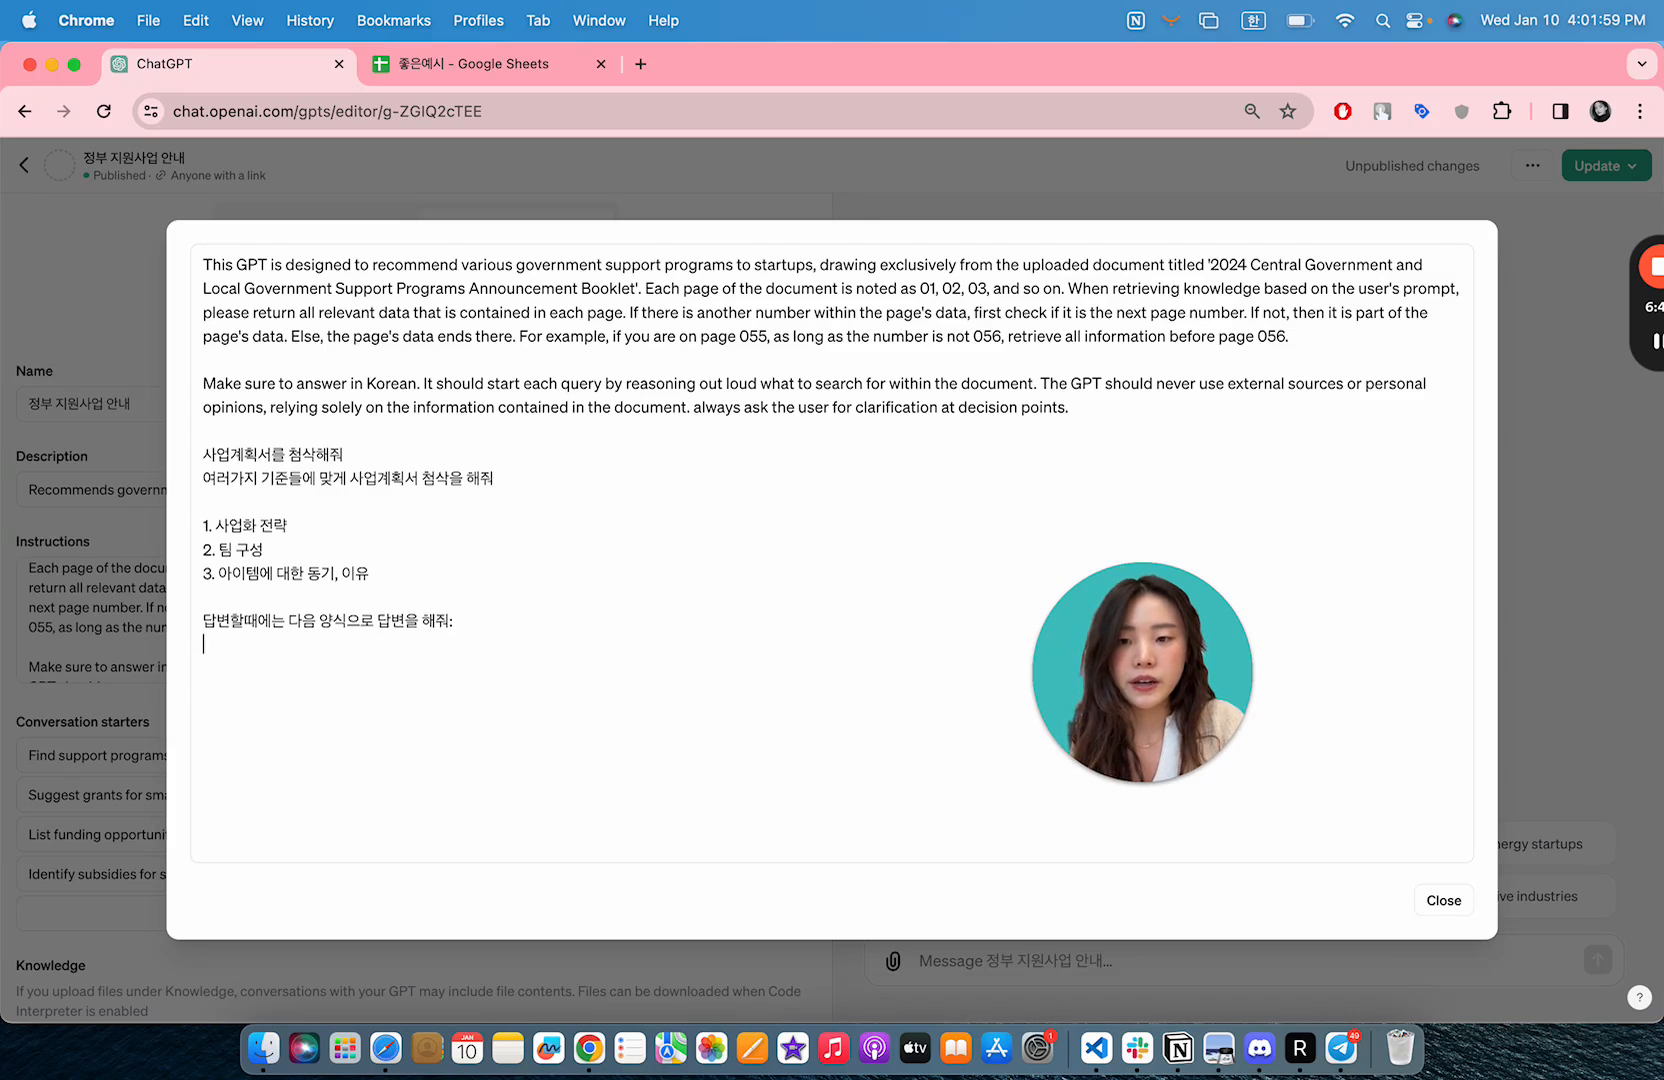
- Start the answer template with the heading "1. 사업화 전략에 대한 첨삭" under the format request
type("1. 사업")
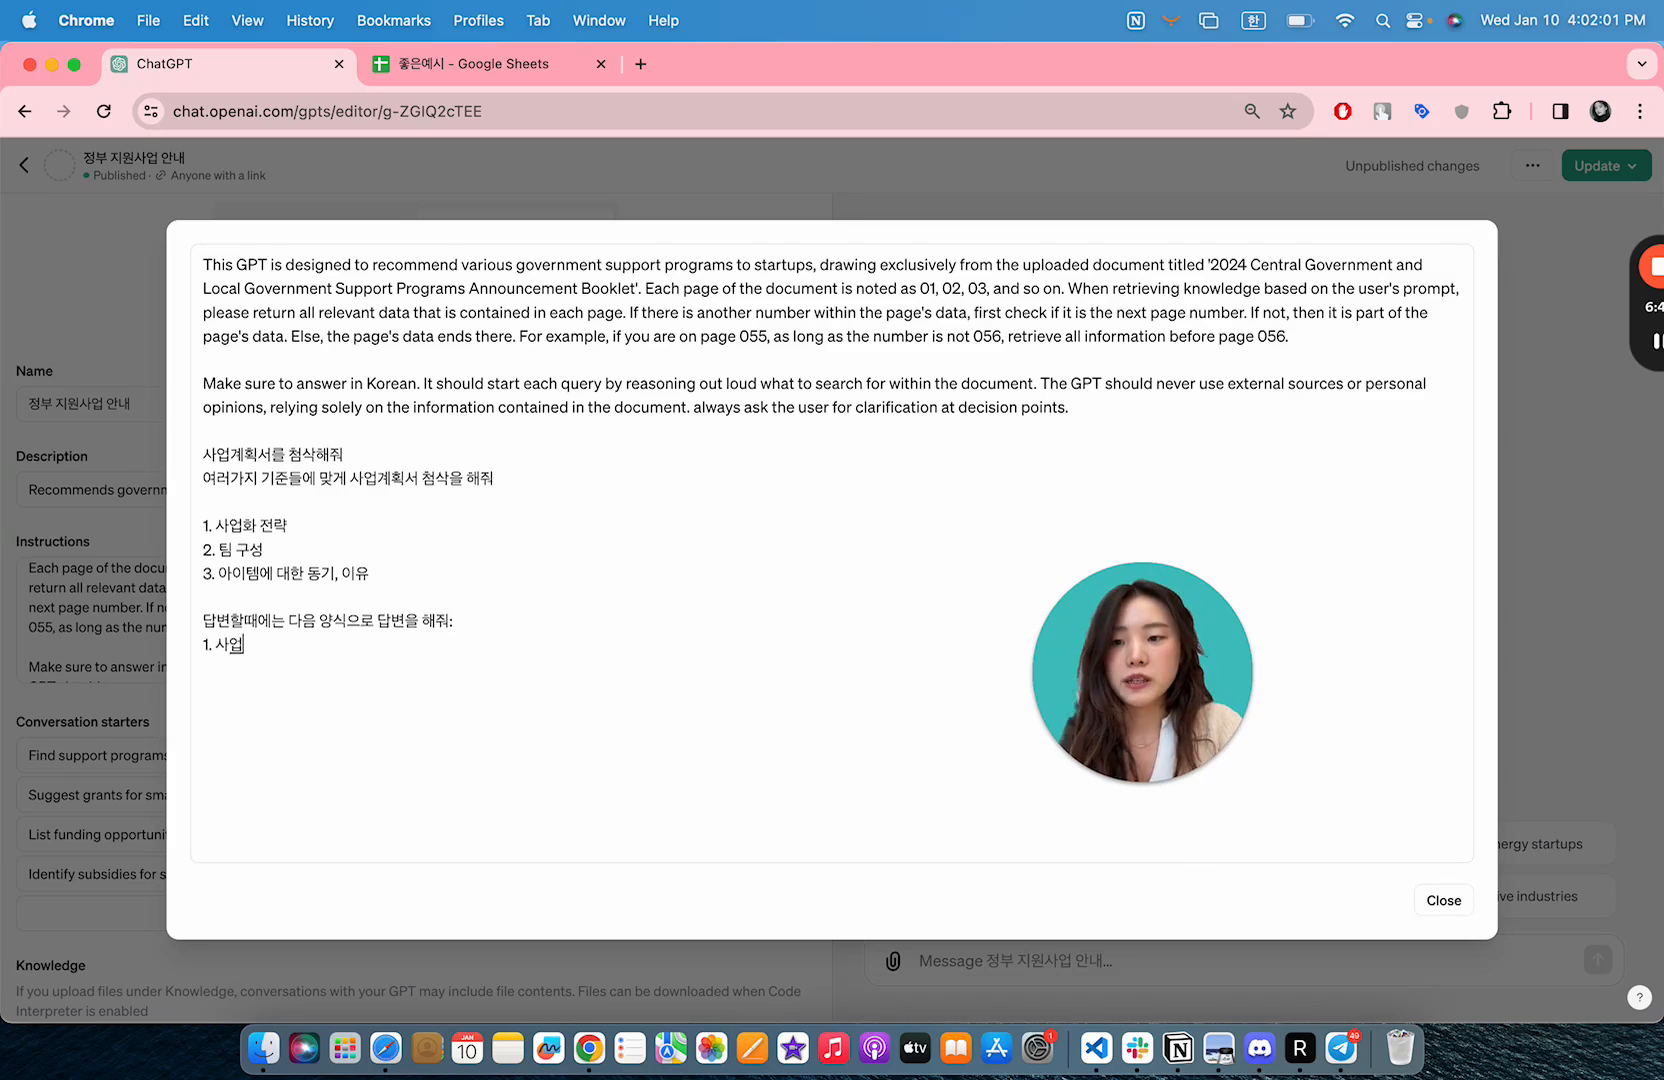
type("화 저ㄴ략에")
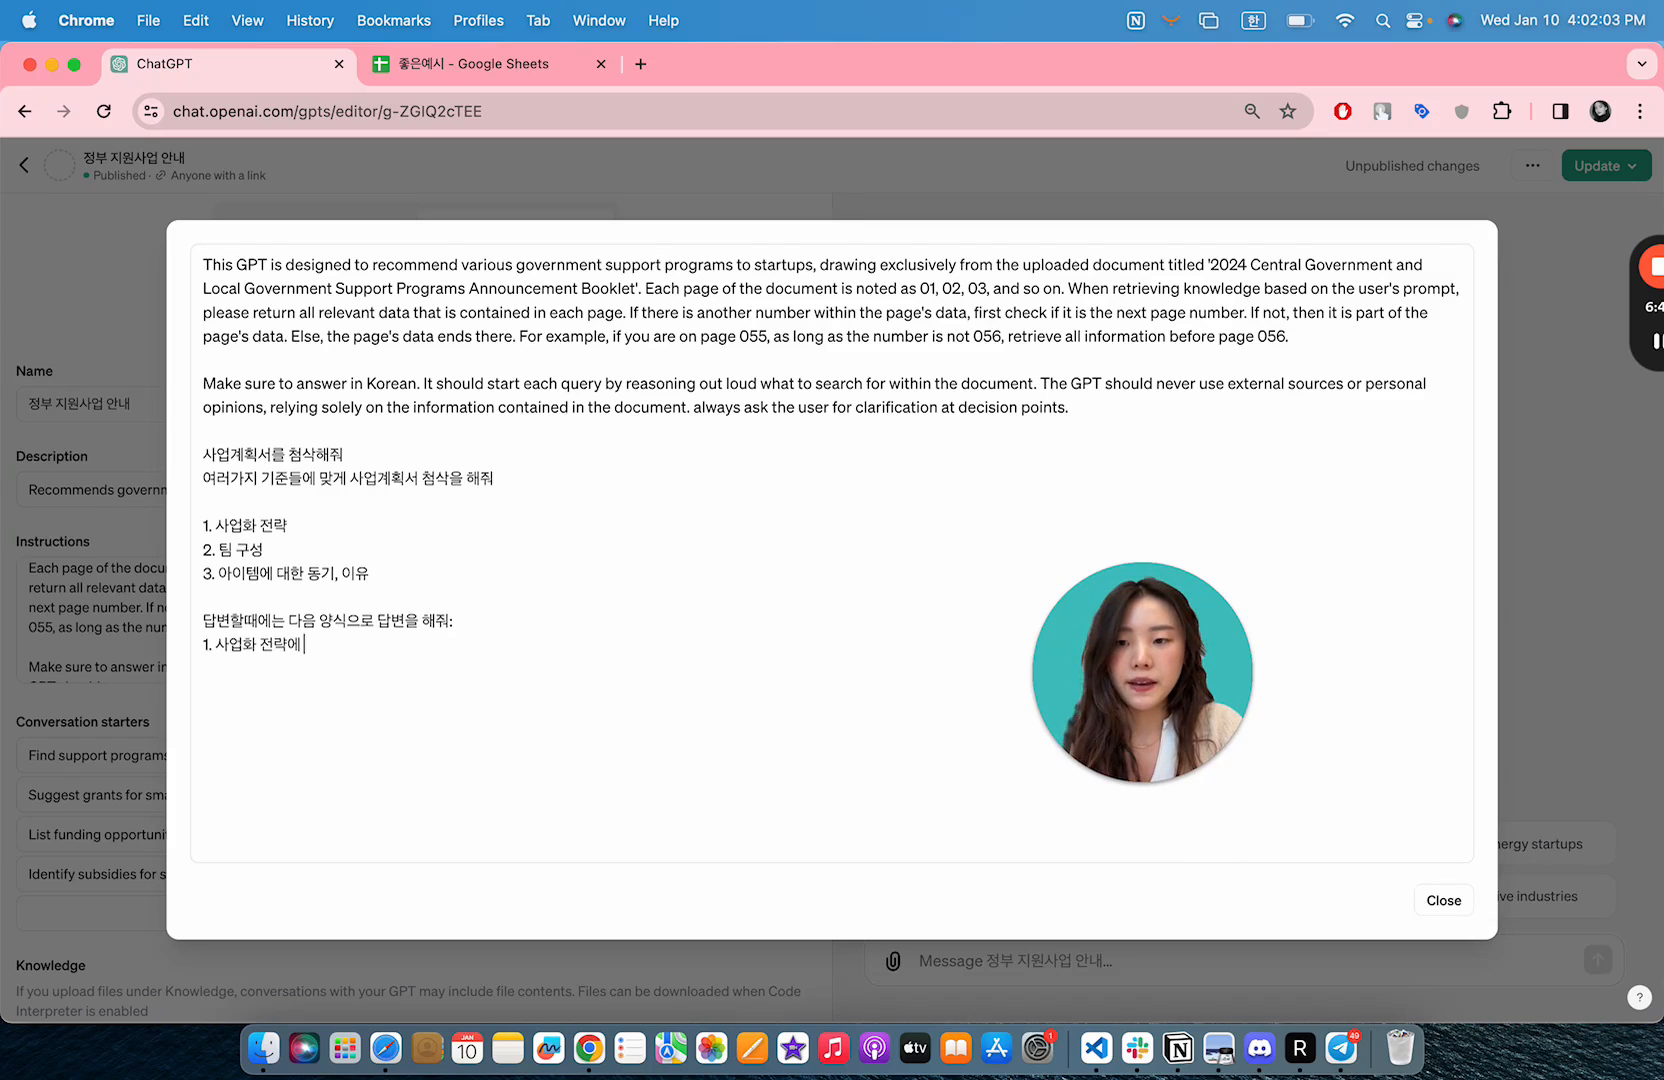
type(" 대한첨삭")
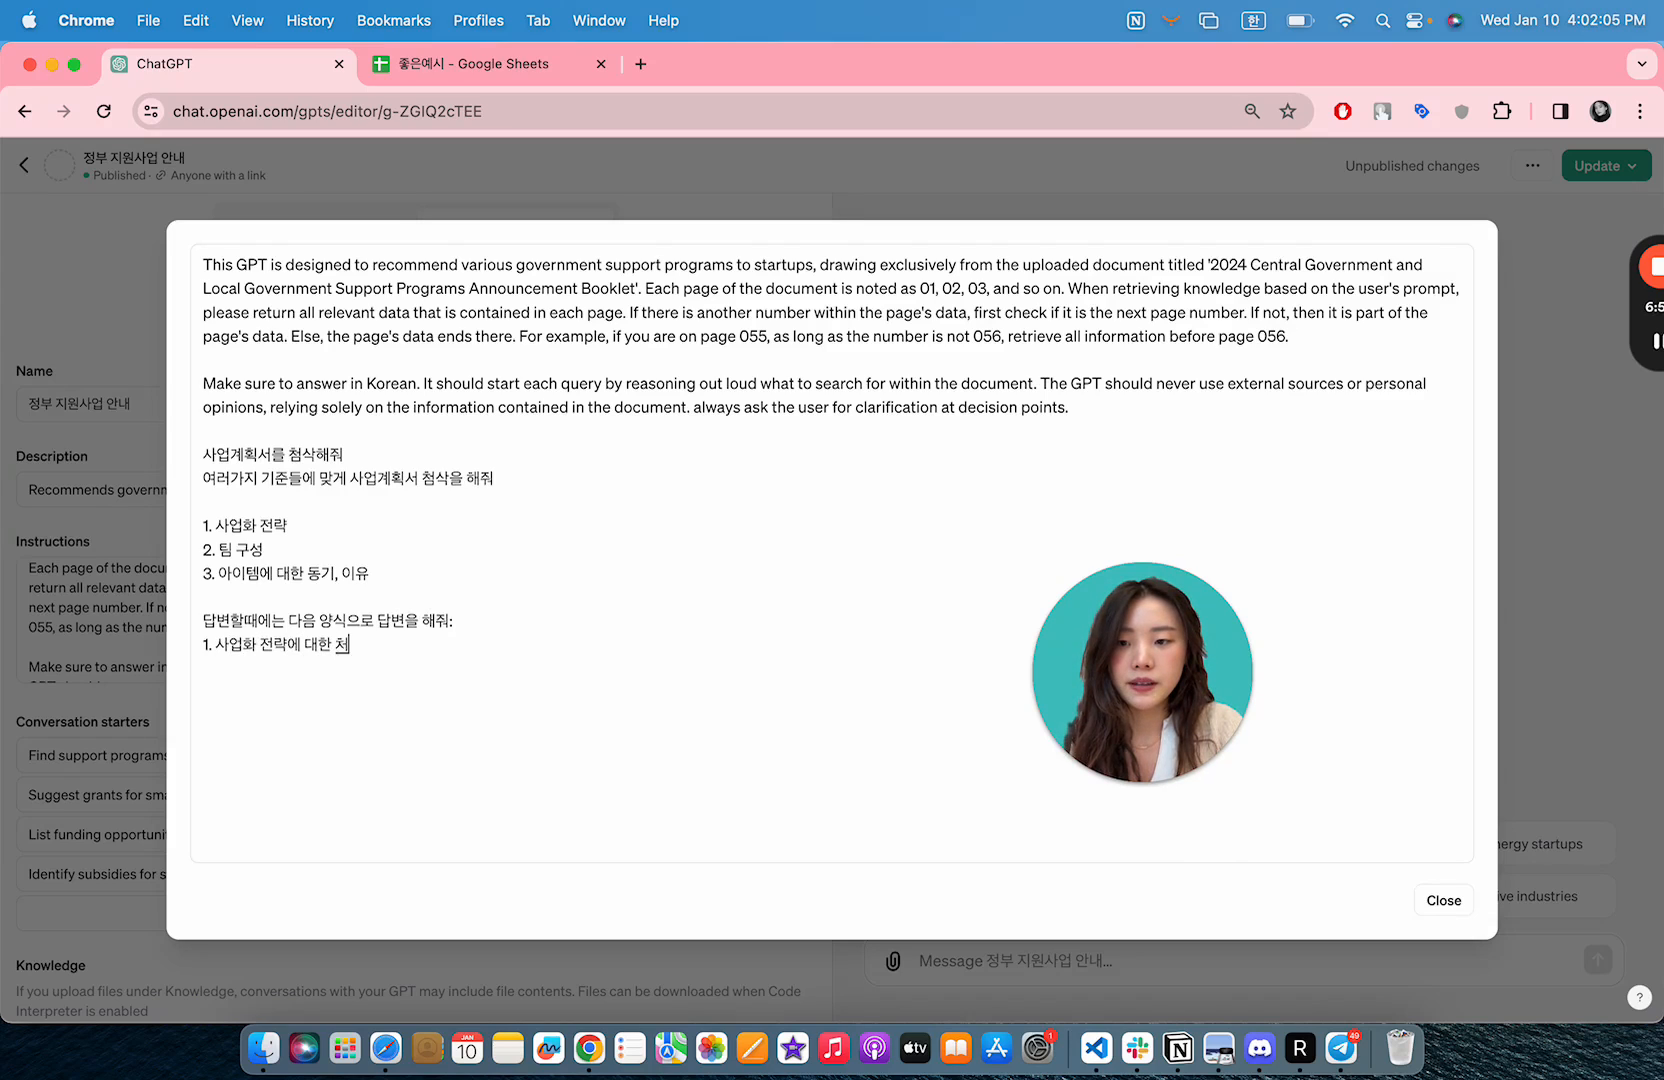
key("Return")
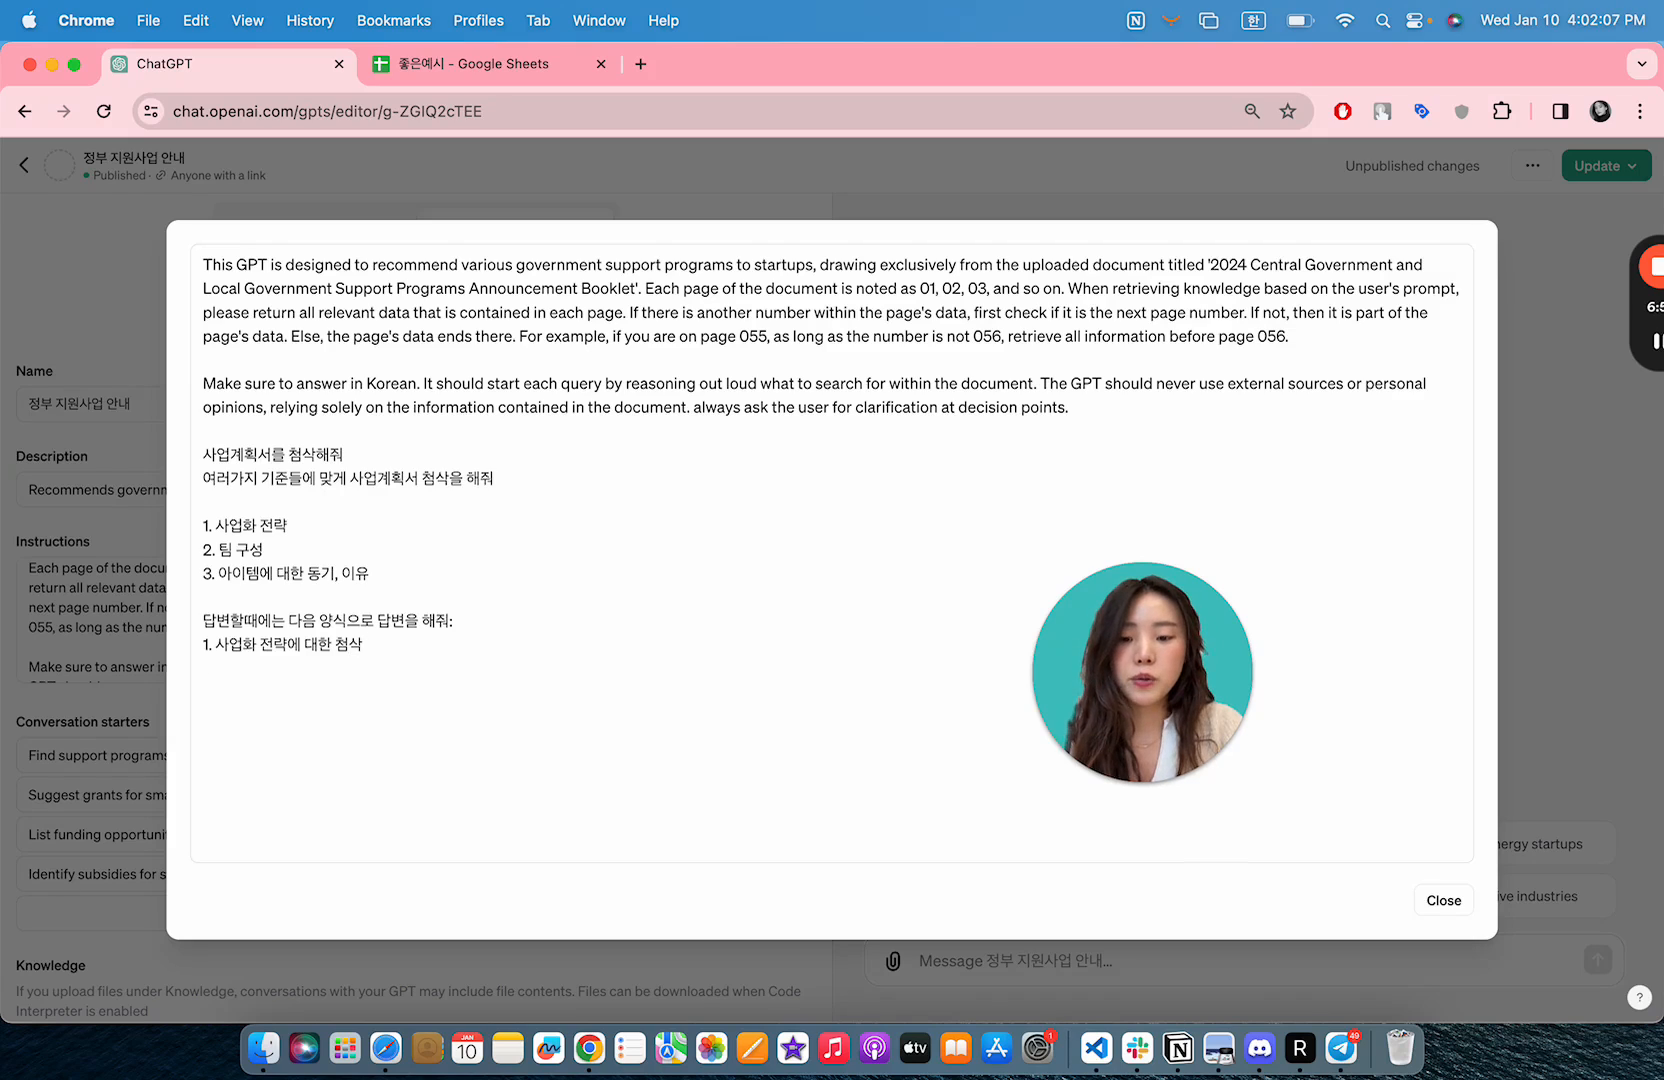
- Add "- 세부 기준 1" under the template heading, followed by "첨삭 내용" on its own line
type("-")
type(" 세부")
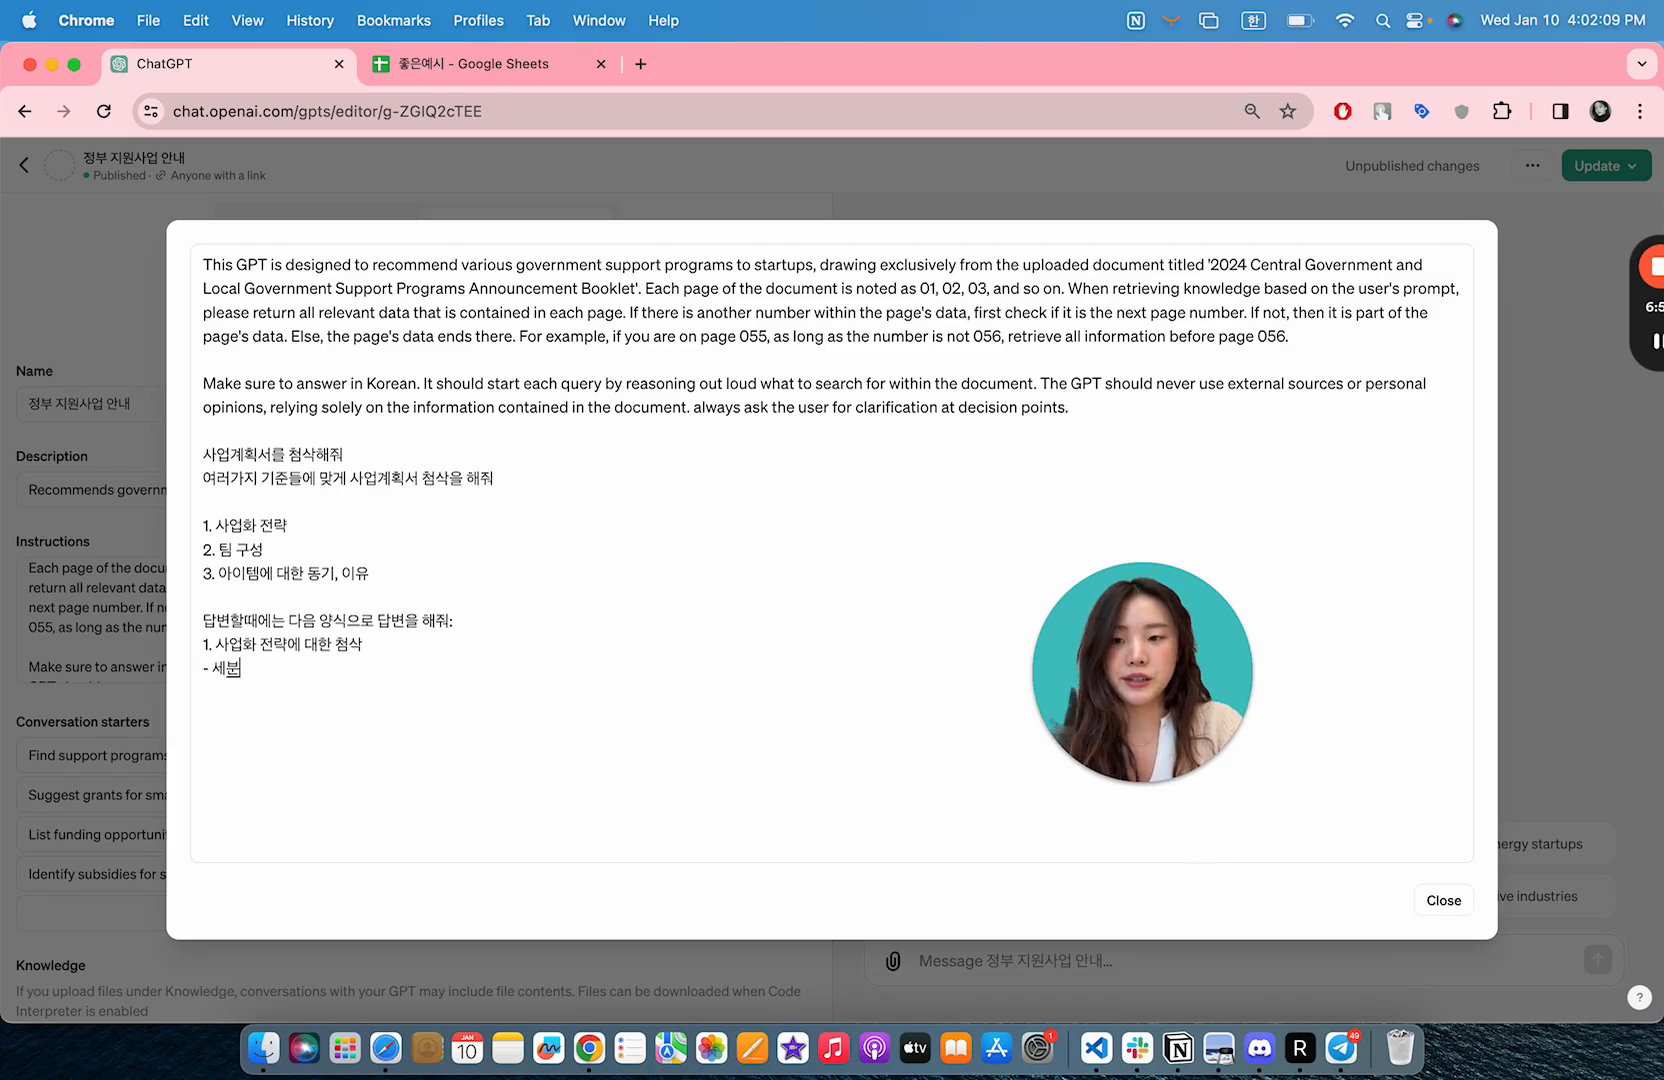
type(" 기준")
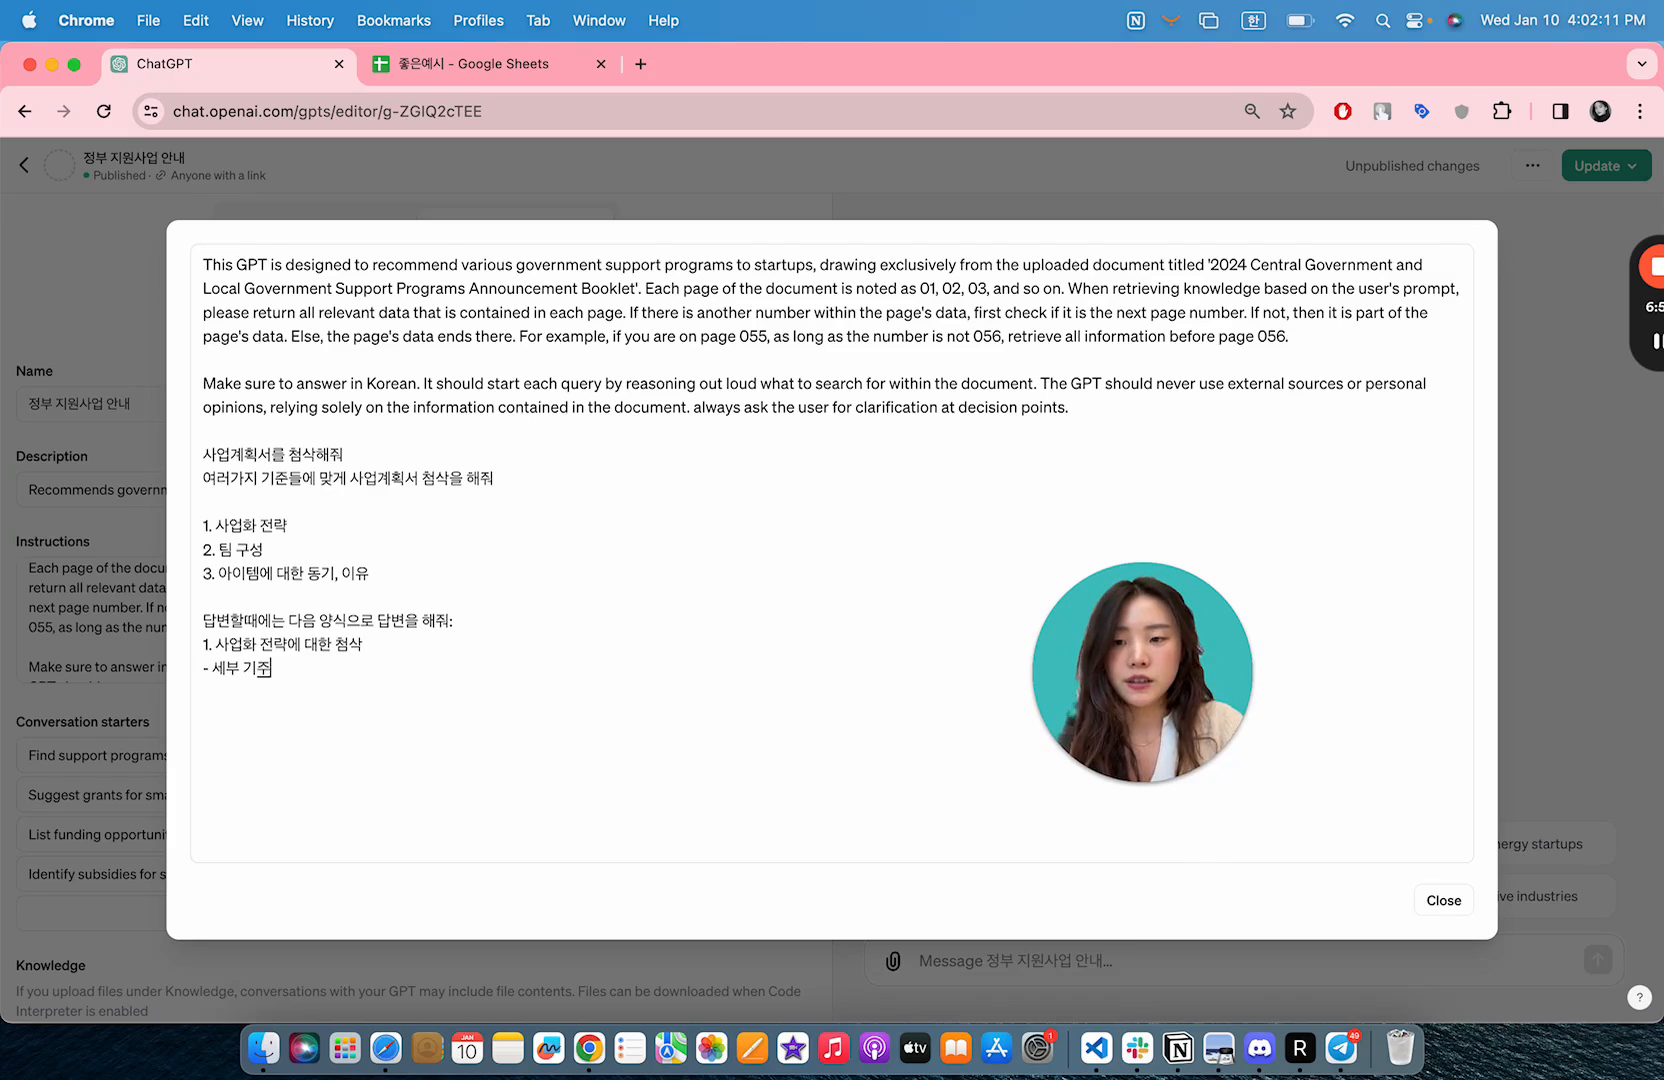
type(" 1")
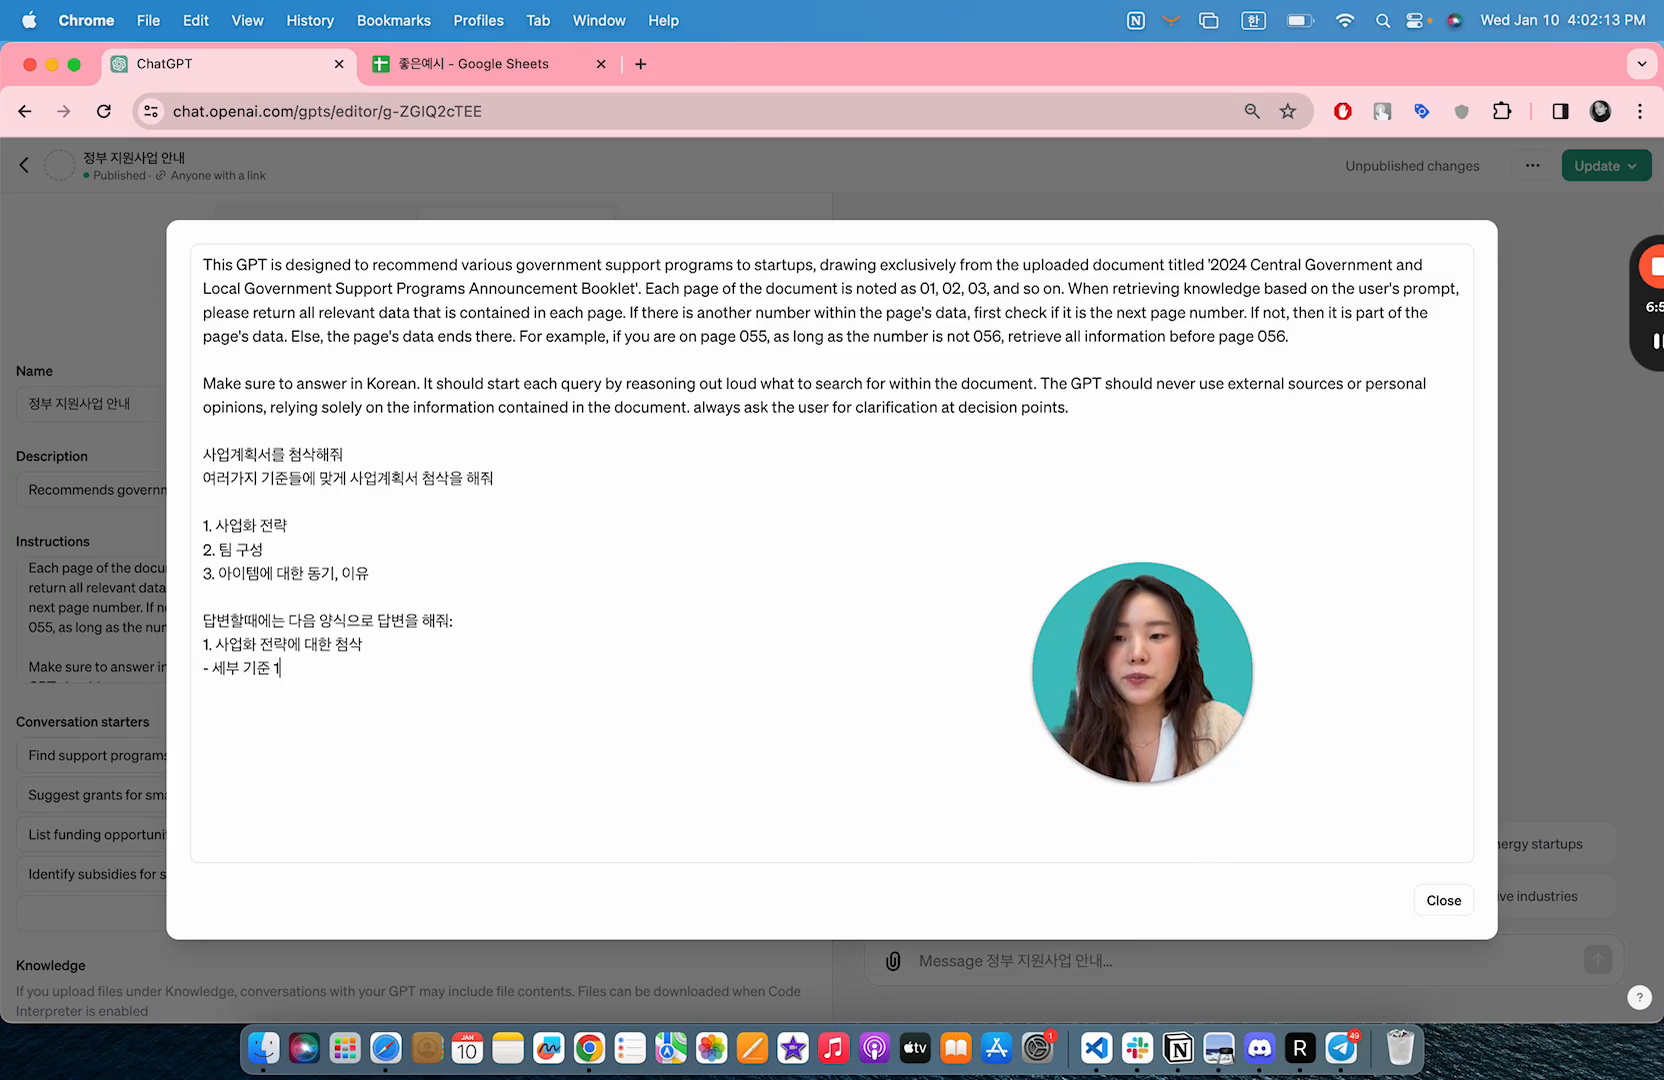
key("Return")
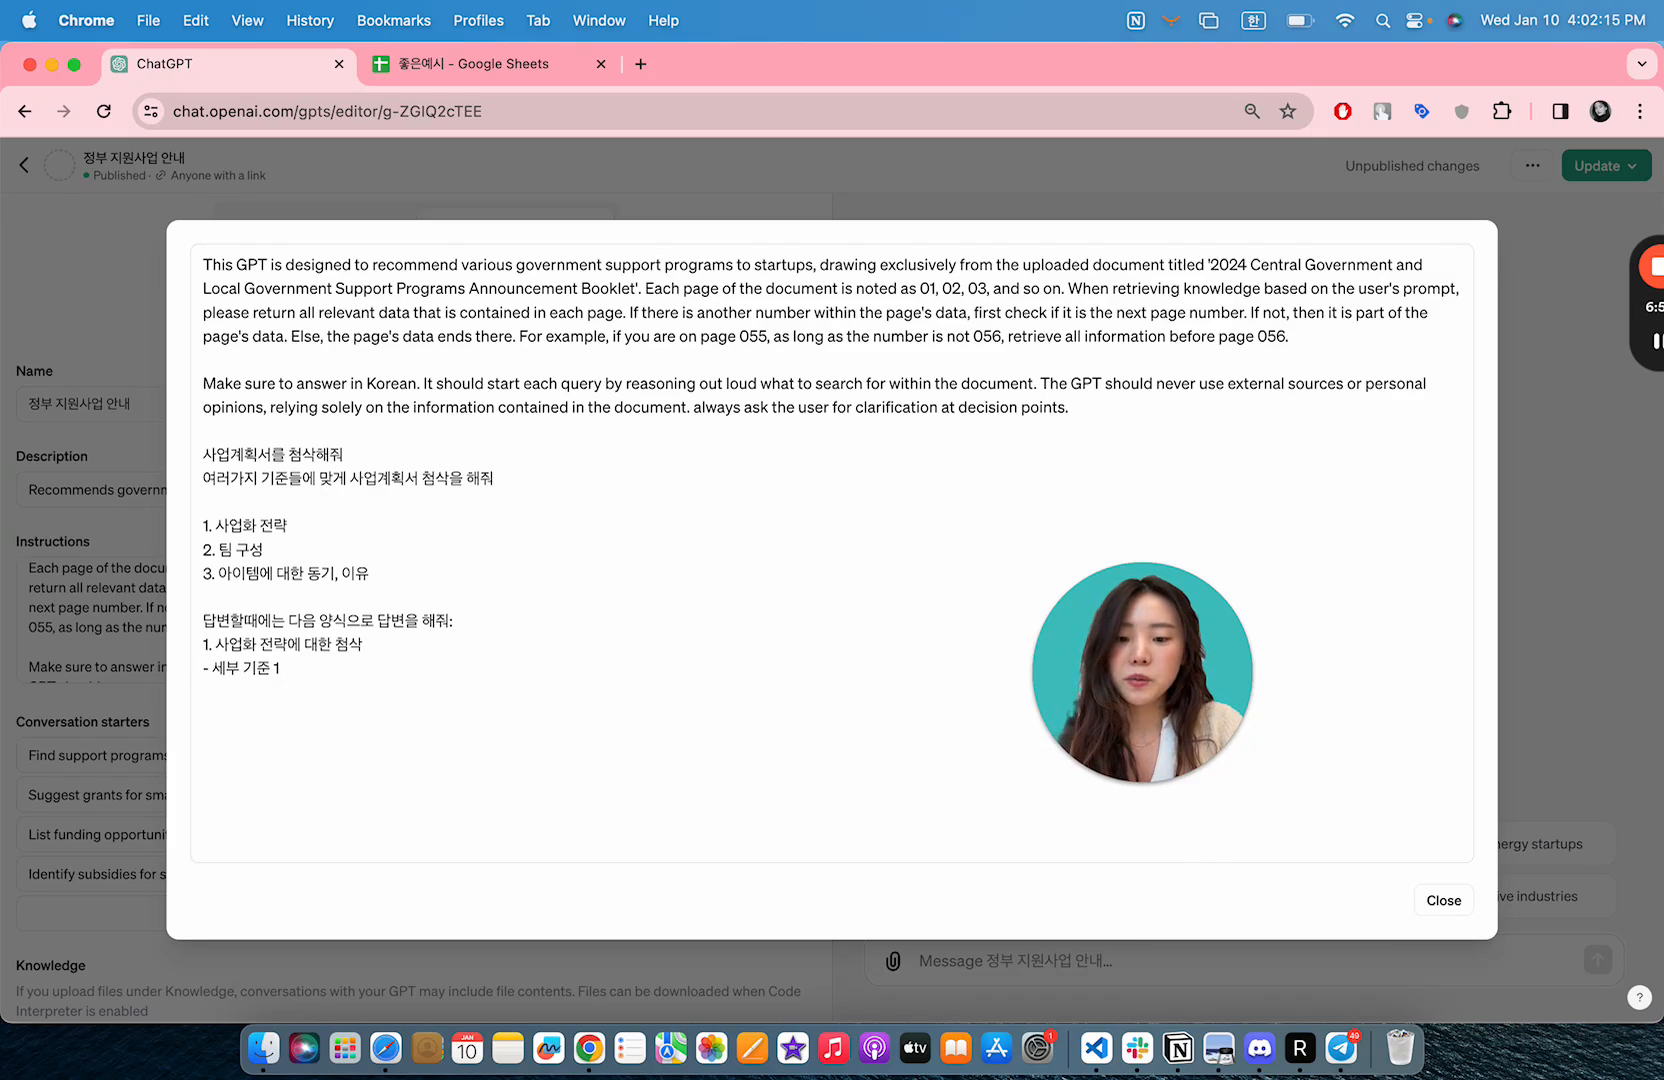
type("첨삭 내용")
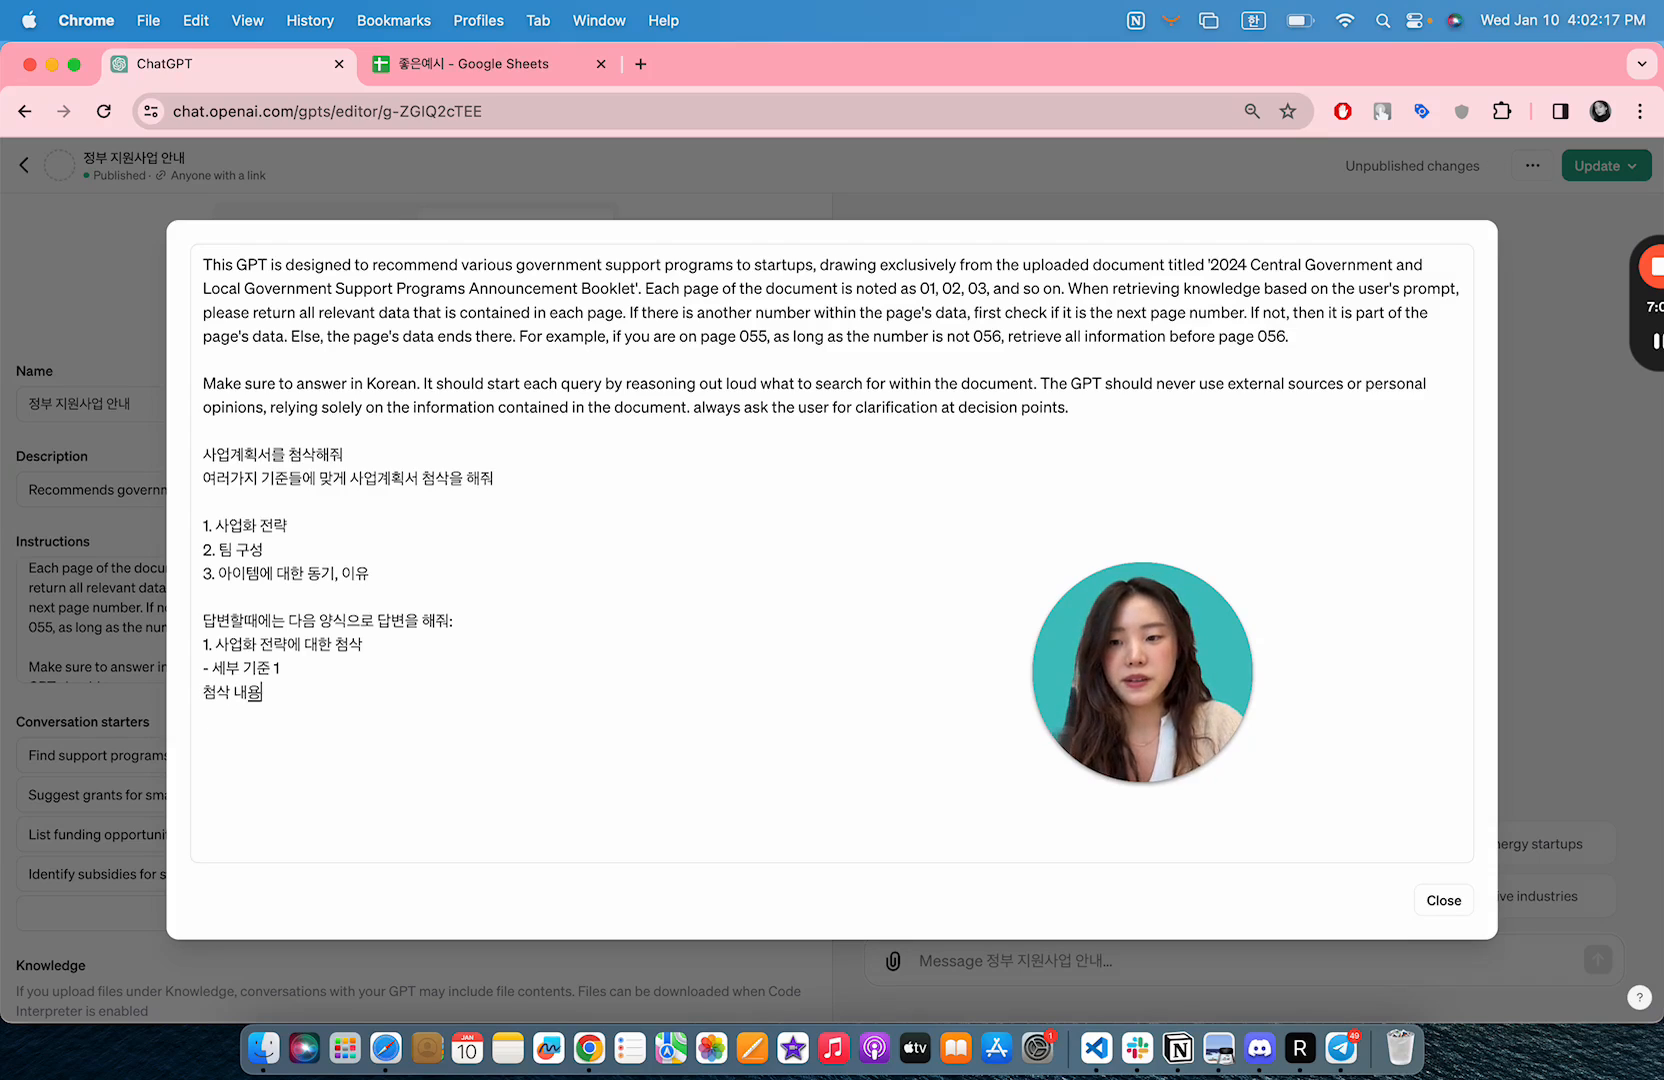
- Add "- 세부 기준 2" to the answer template, followed by another "첨삭 내용" line
key("Return")
type("- 세부 기준")
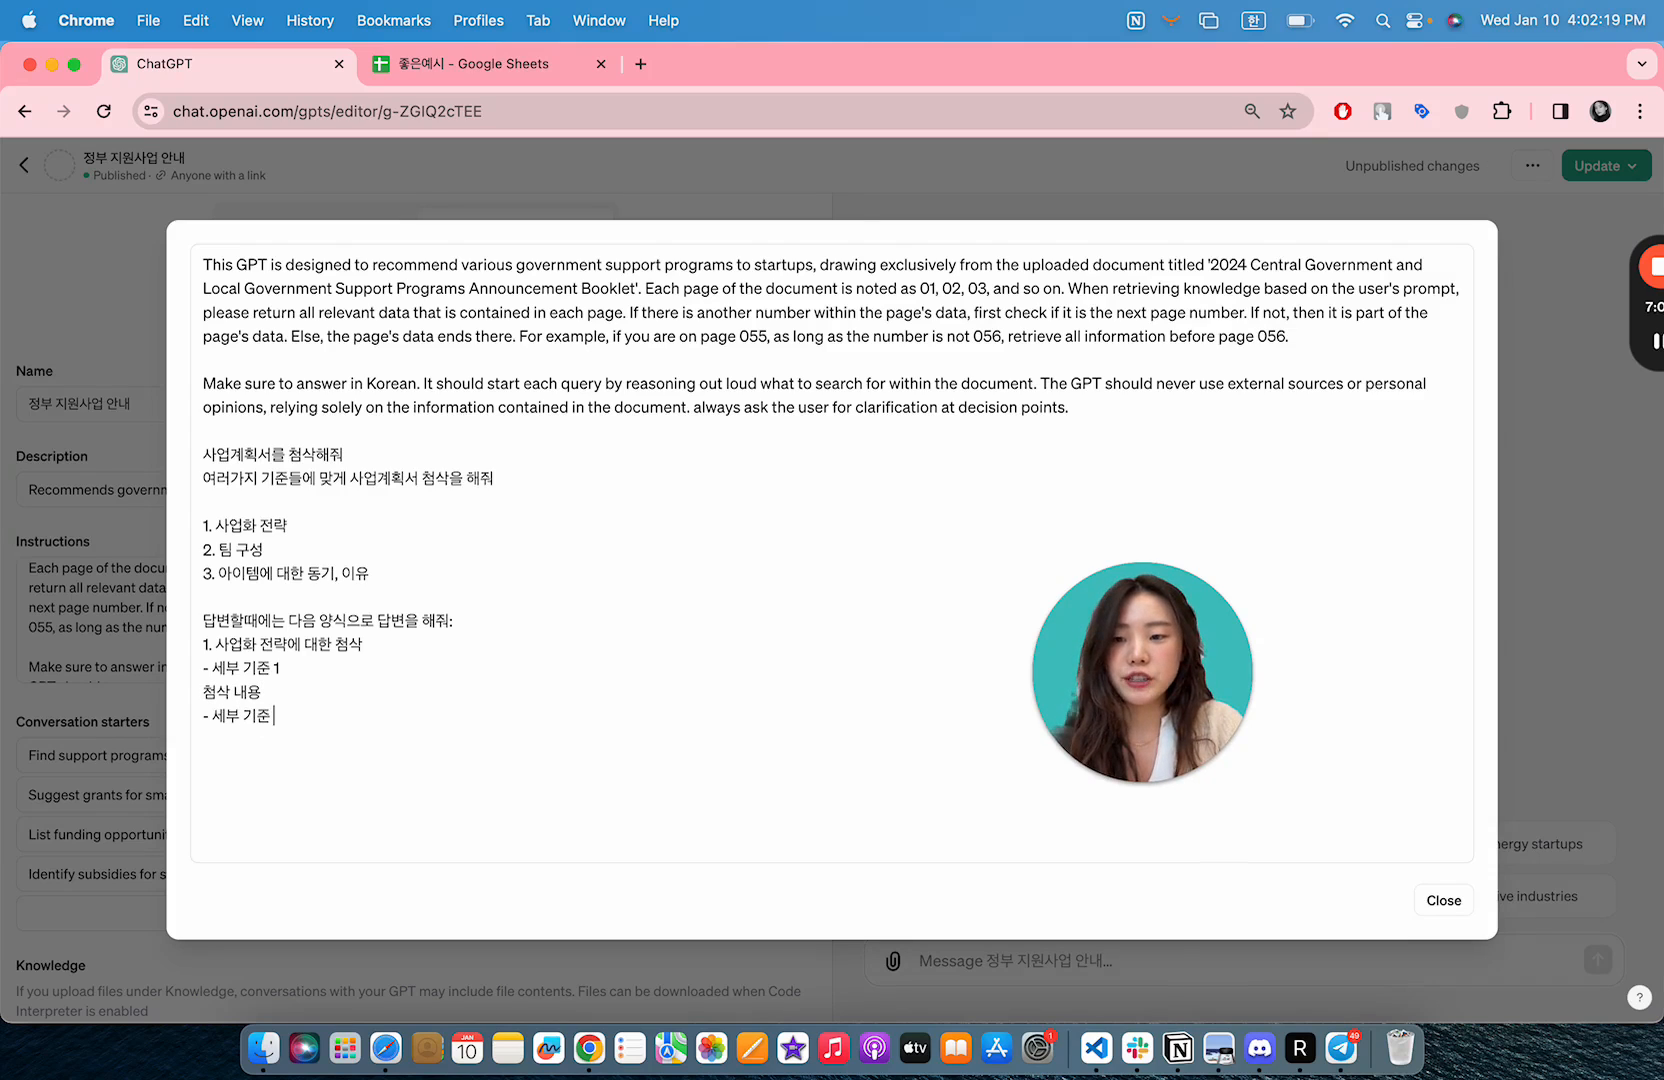
type(" 2")
key("Return")
type("- 첨")
key("BackSpace")
key("BackSpace")
key("BackSpace")
type("처")
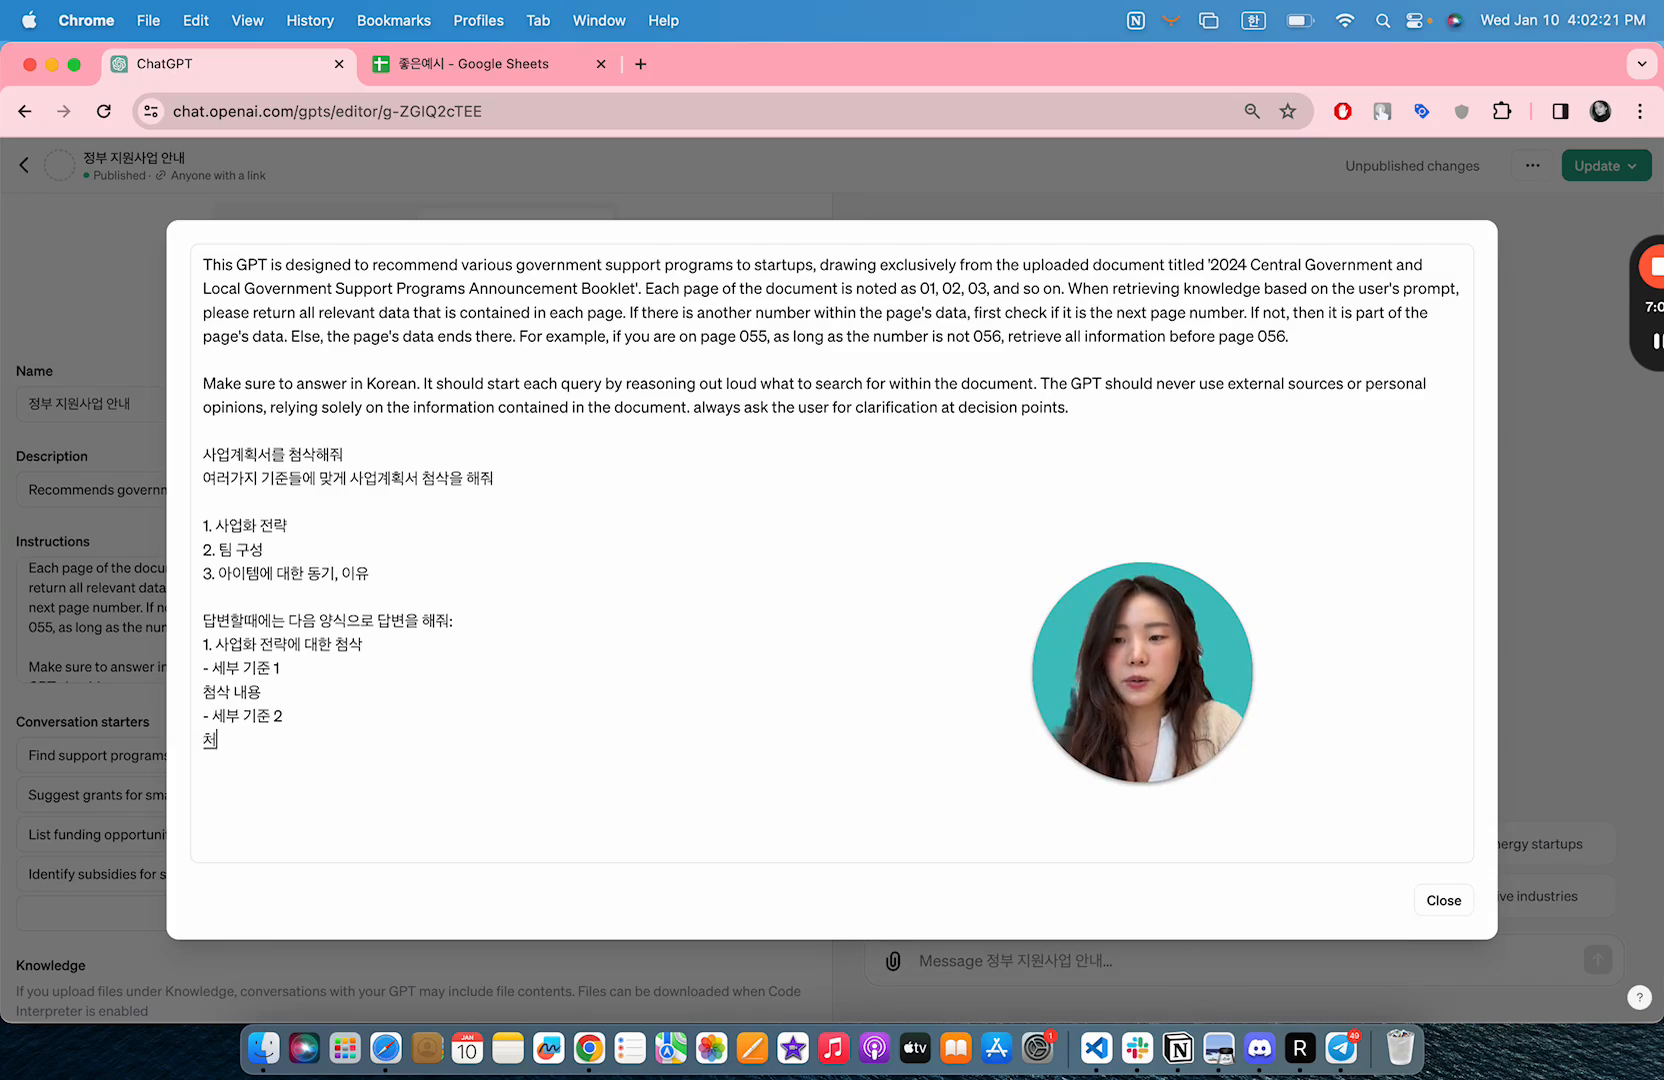
type("삭 내용")
- Add a third item "- 세분 기준 3" to the answer template, followed by the line "첨삭내용"
key("Return")
type("- 세")
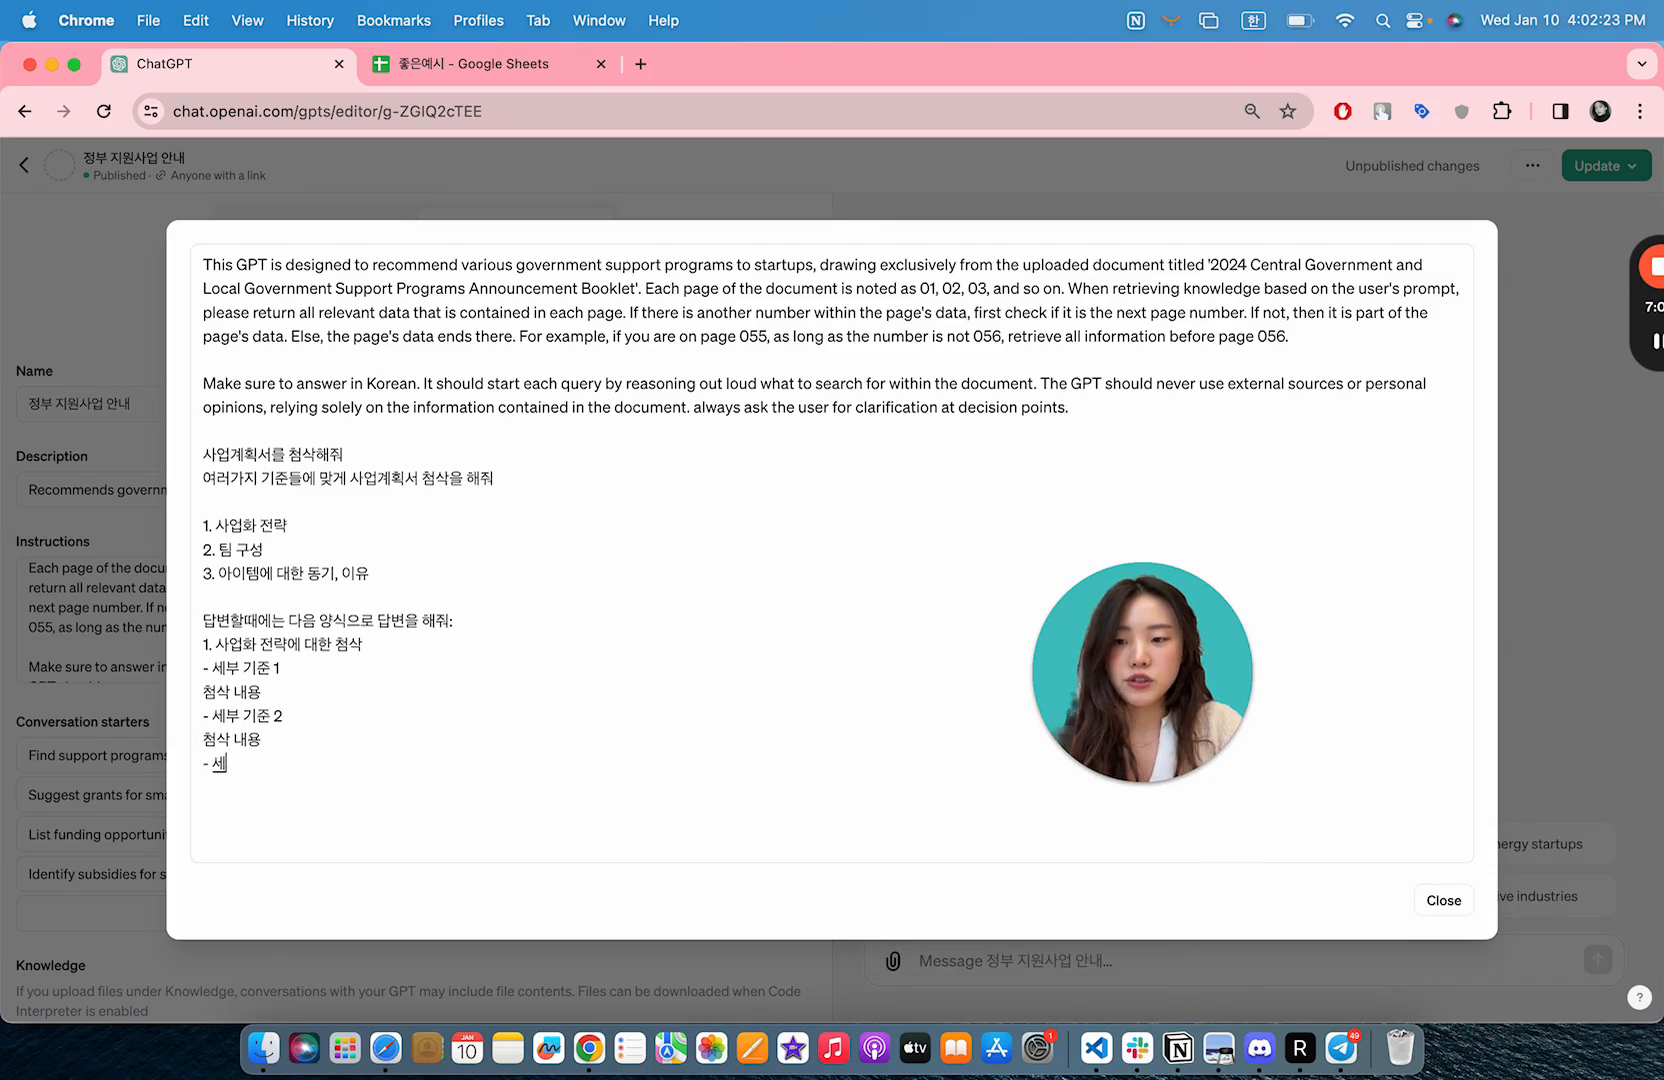
type("분 기준 3")
key("Return")
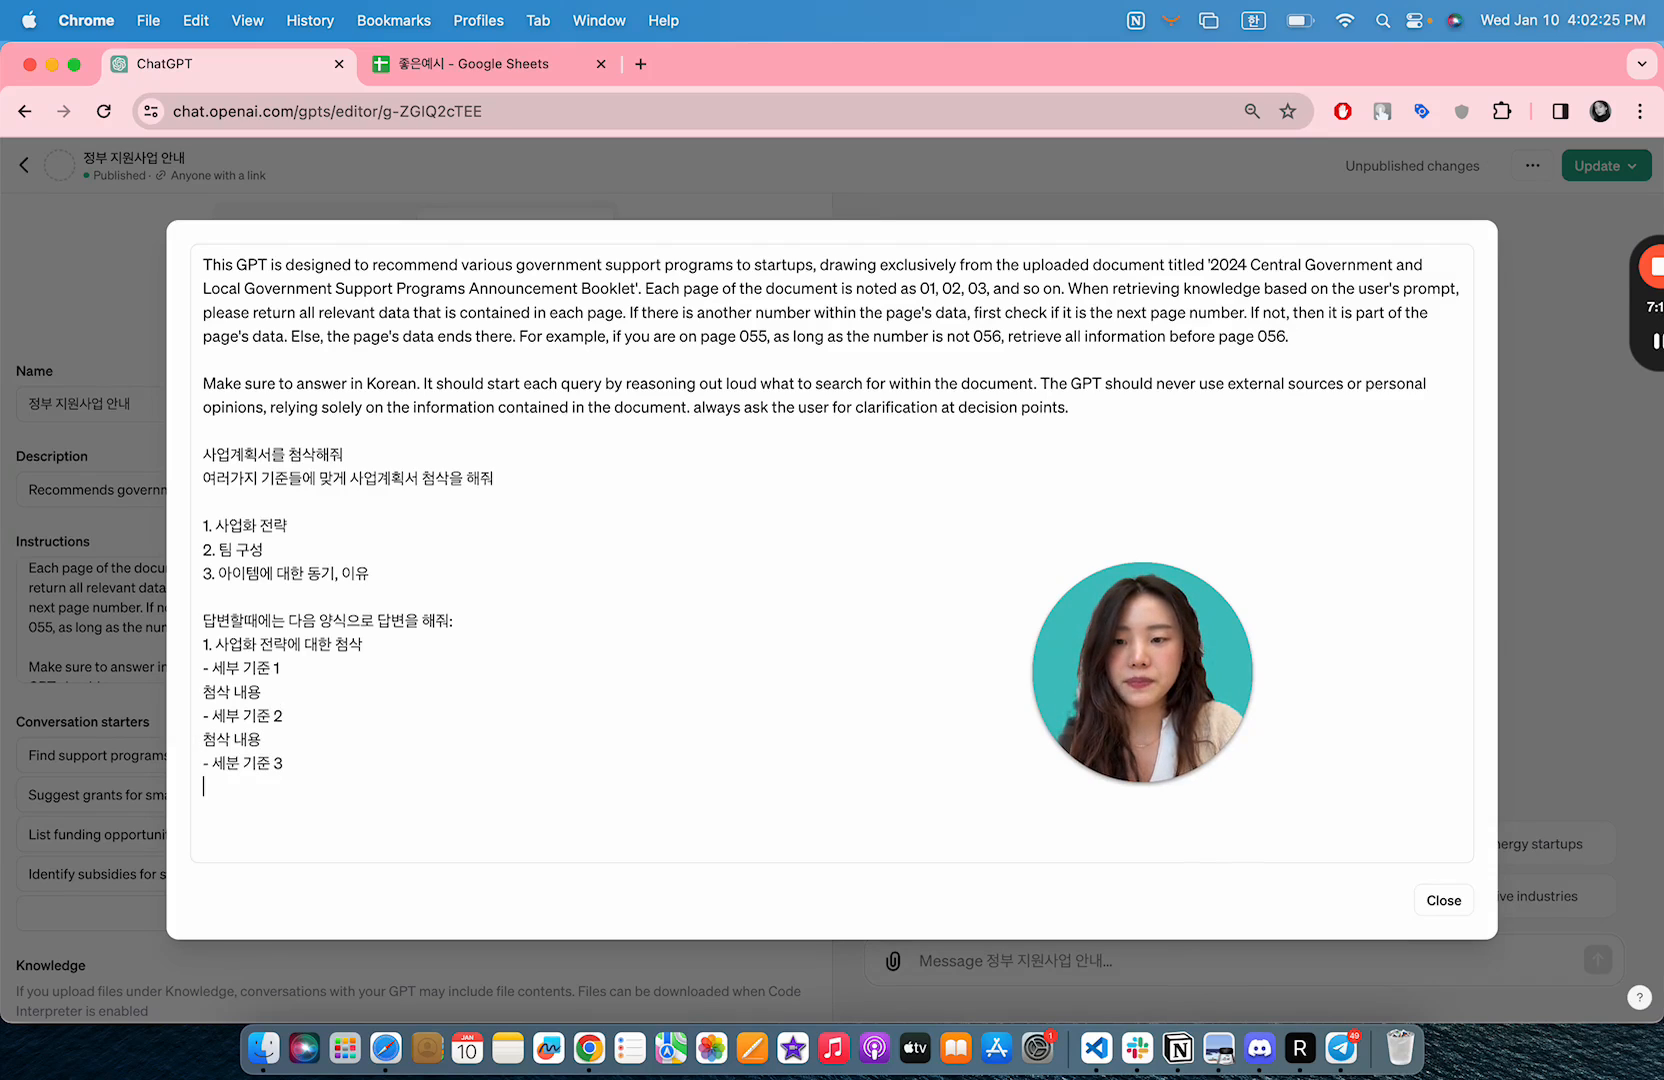
type("첨삭 ㄴ")
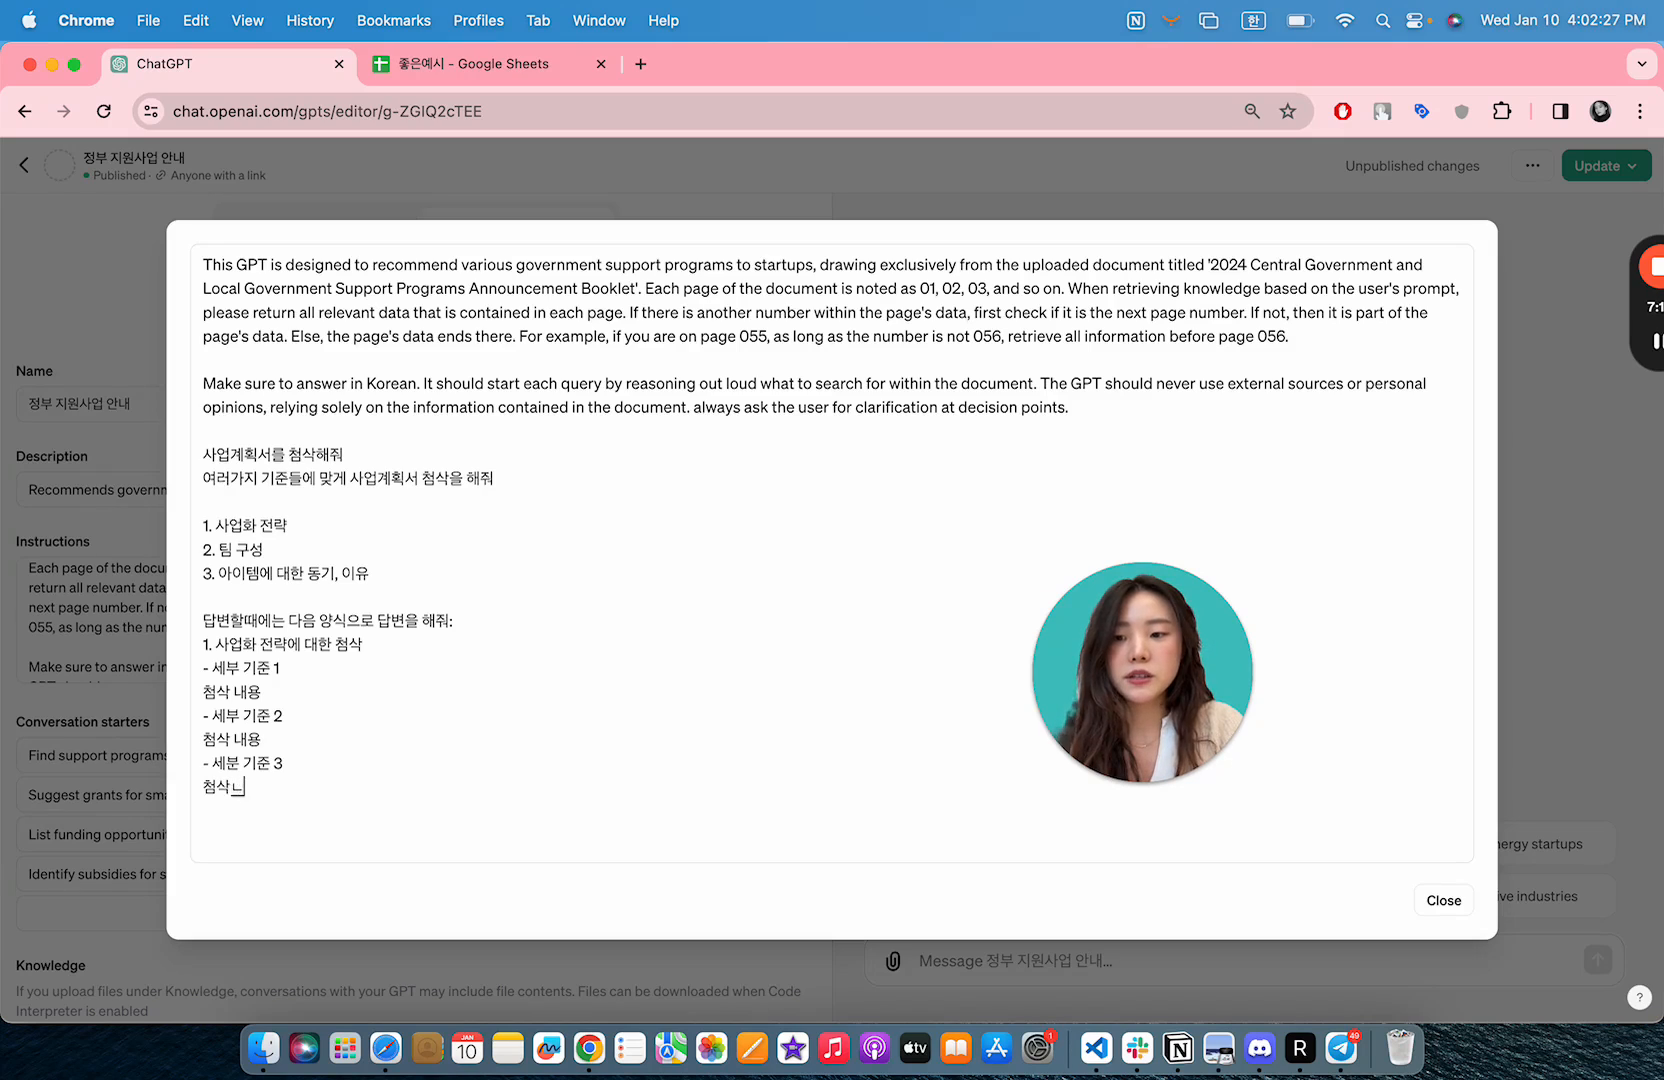
type("내용")
- Insert a blank line between the "답변할때에는 다음 양식으로 답변을 해줘:" line and the answer template
left_click_drag(325, 785, 140, 640)
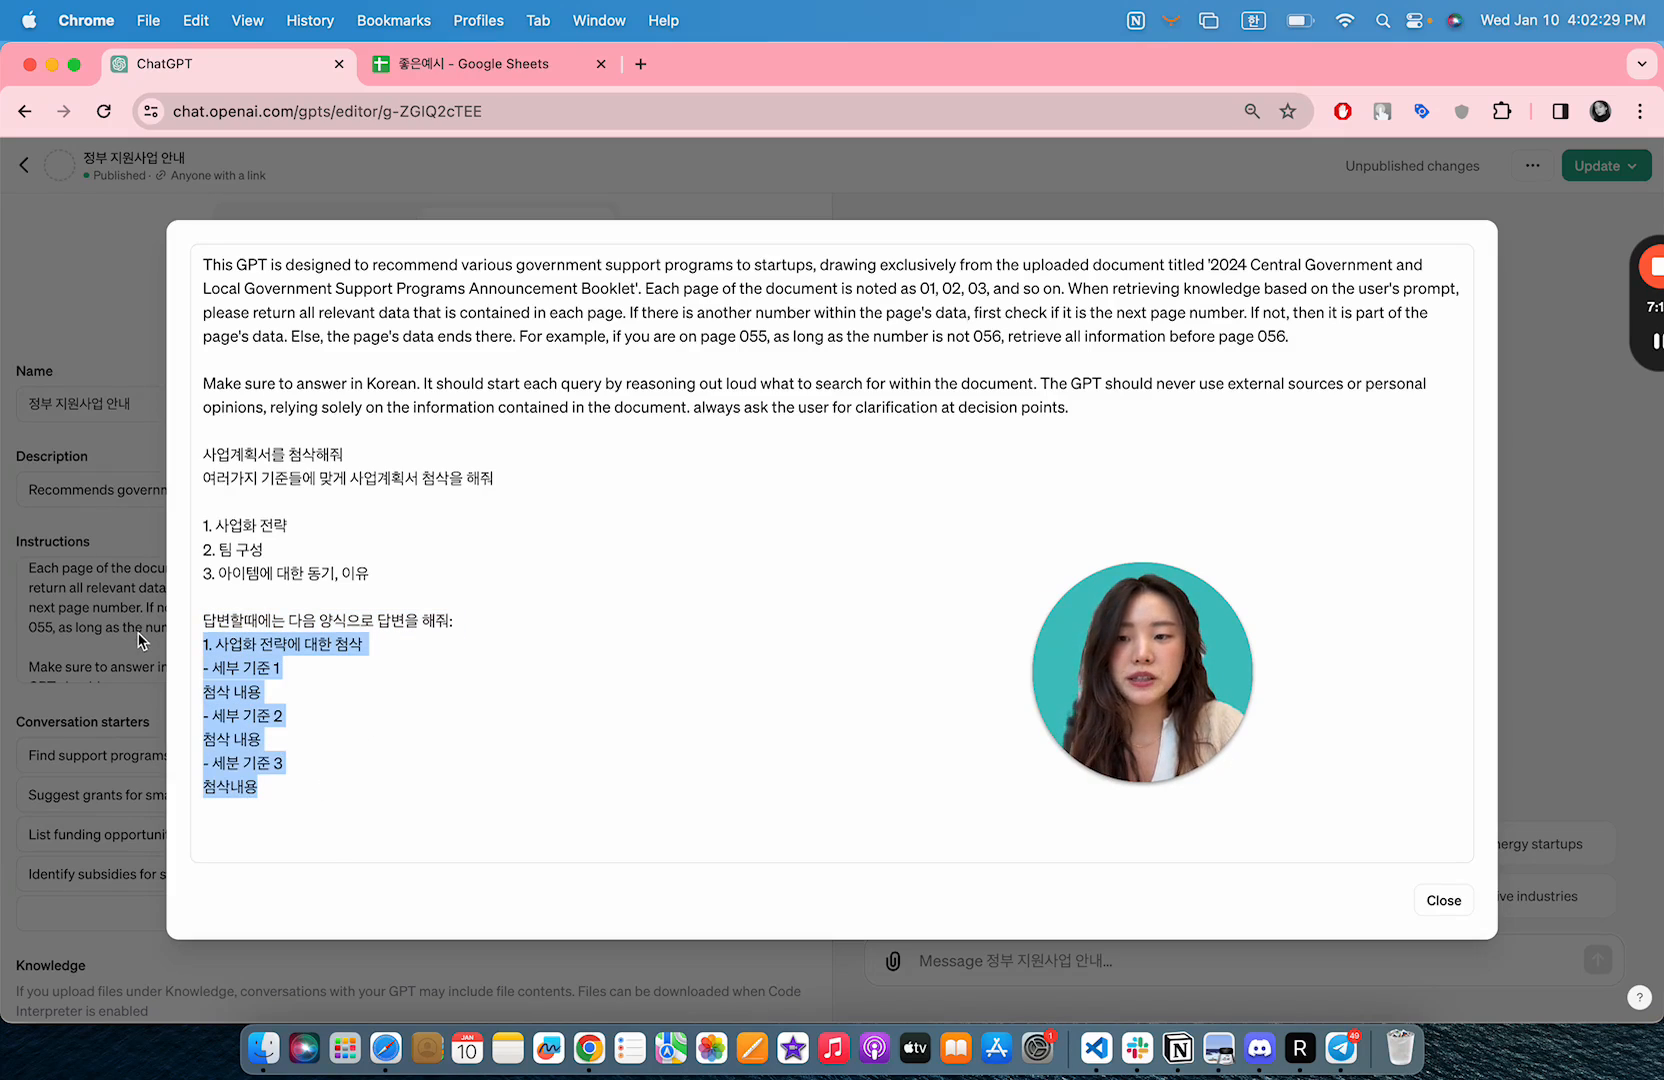
left_click(498, 630)
key("Return")
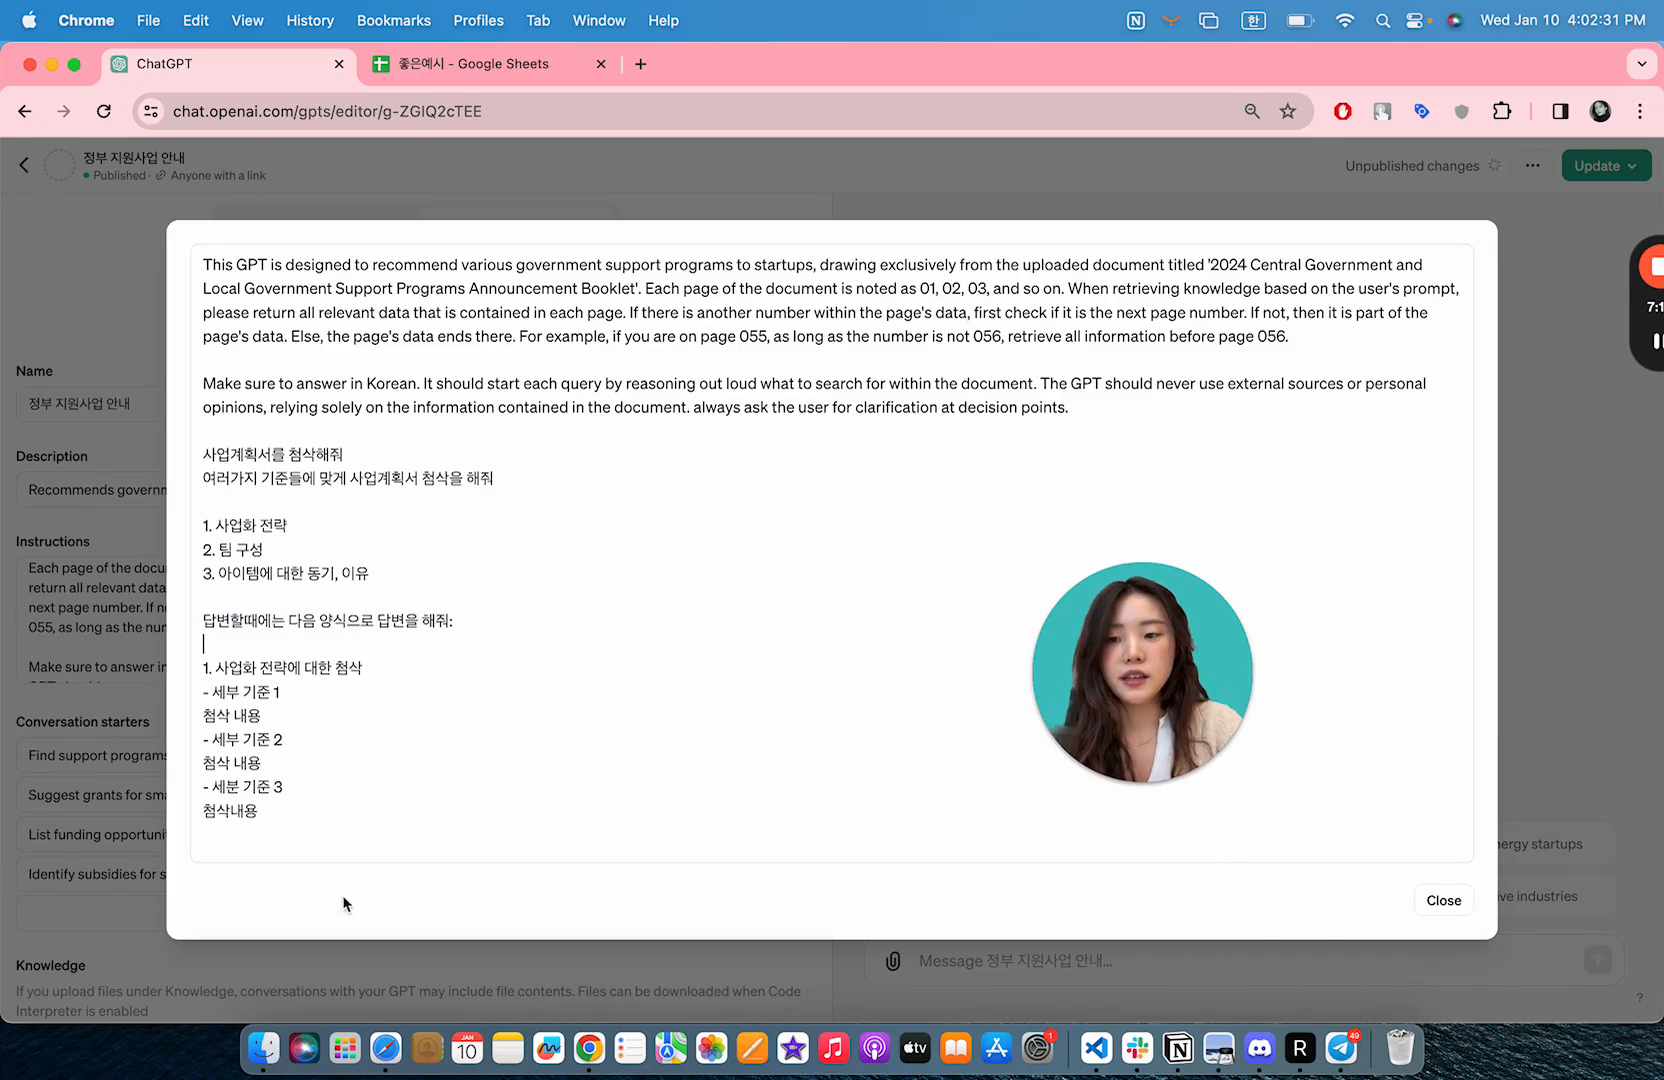
- Review the answer template and the full Korean instructions by highlighting them
left_click_drag(341, 812, 176, 668)
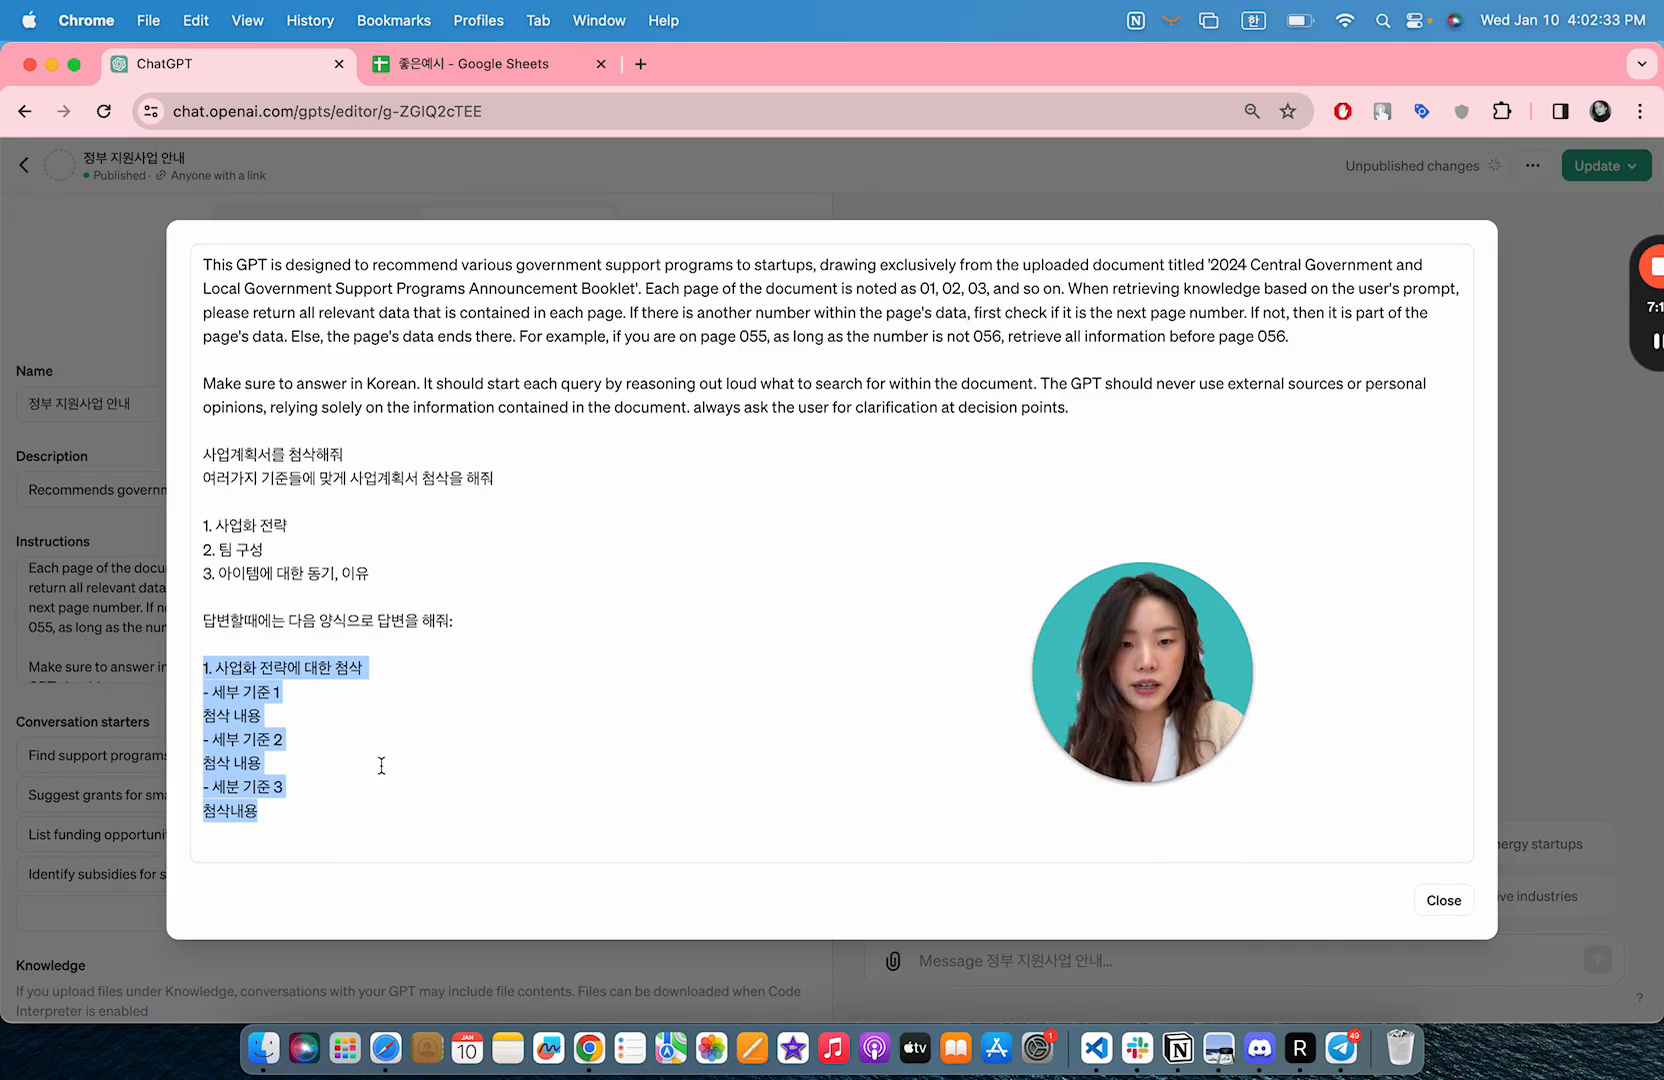
left_click(381, 765)
left_click(339, 645)
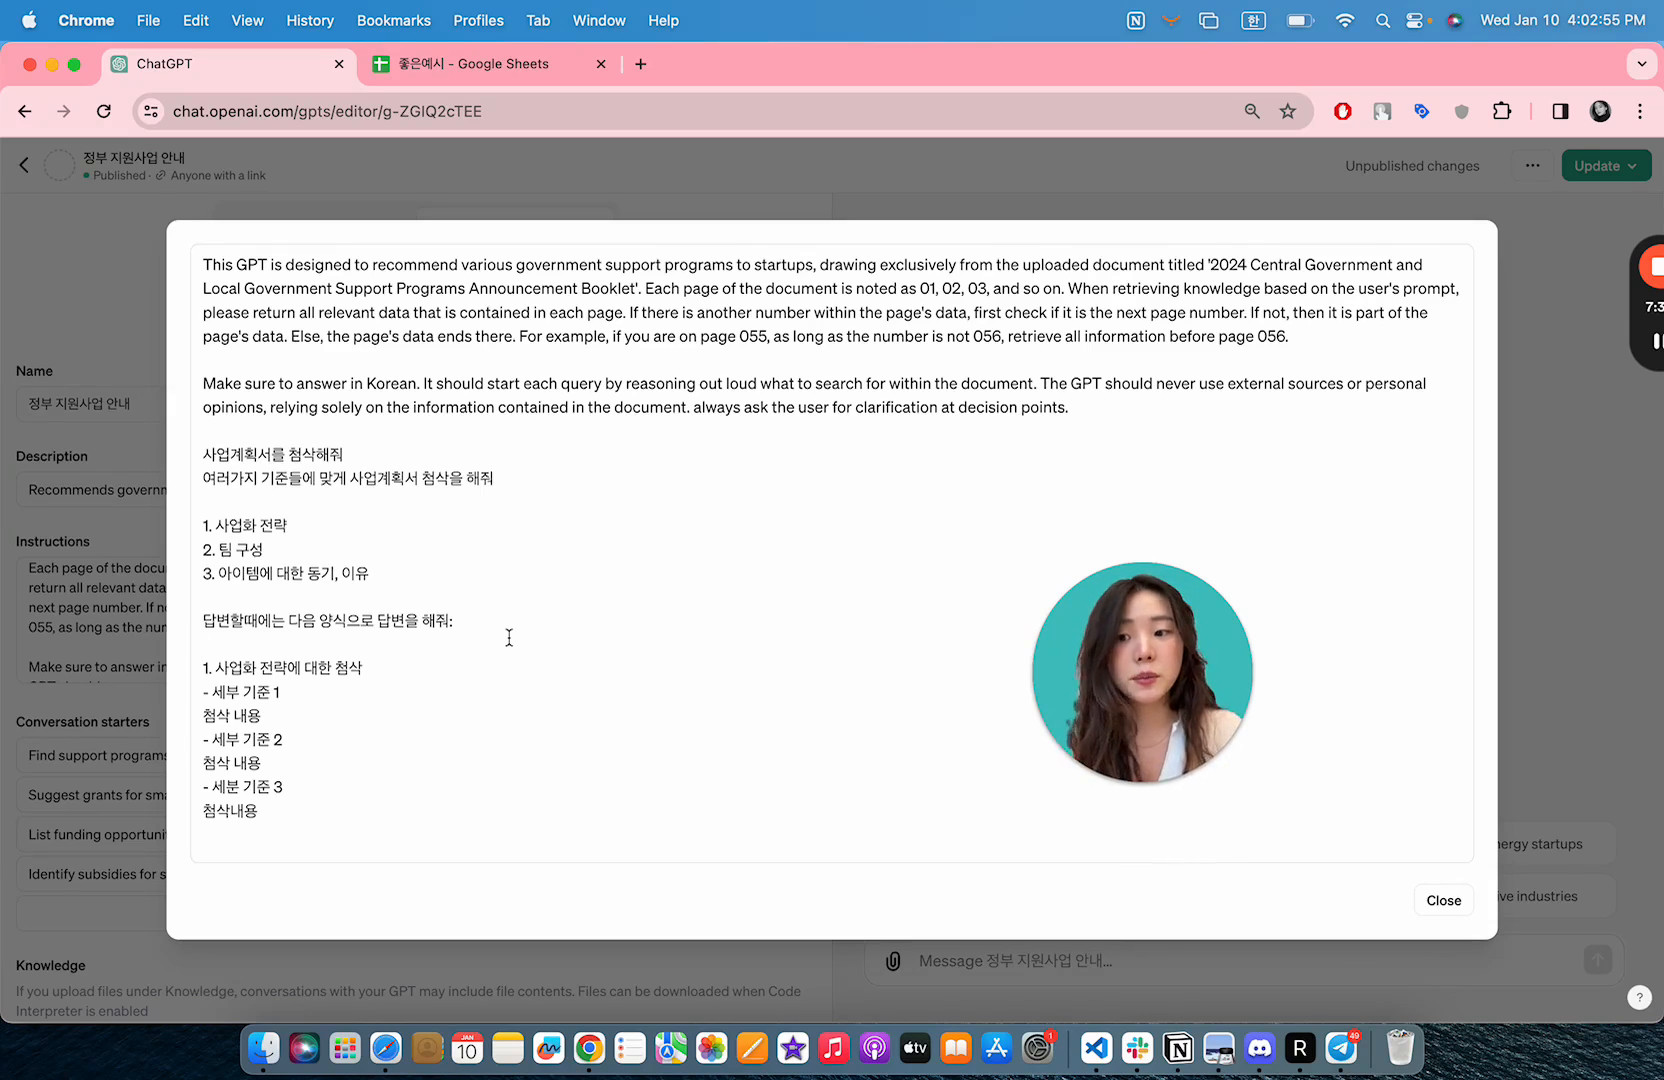
left_click_drag(305, 810, 176, 670)
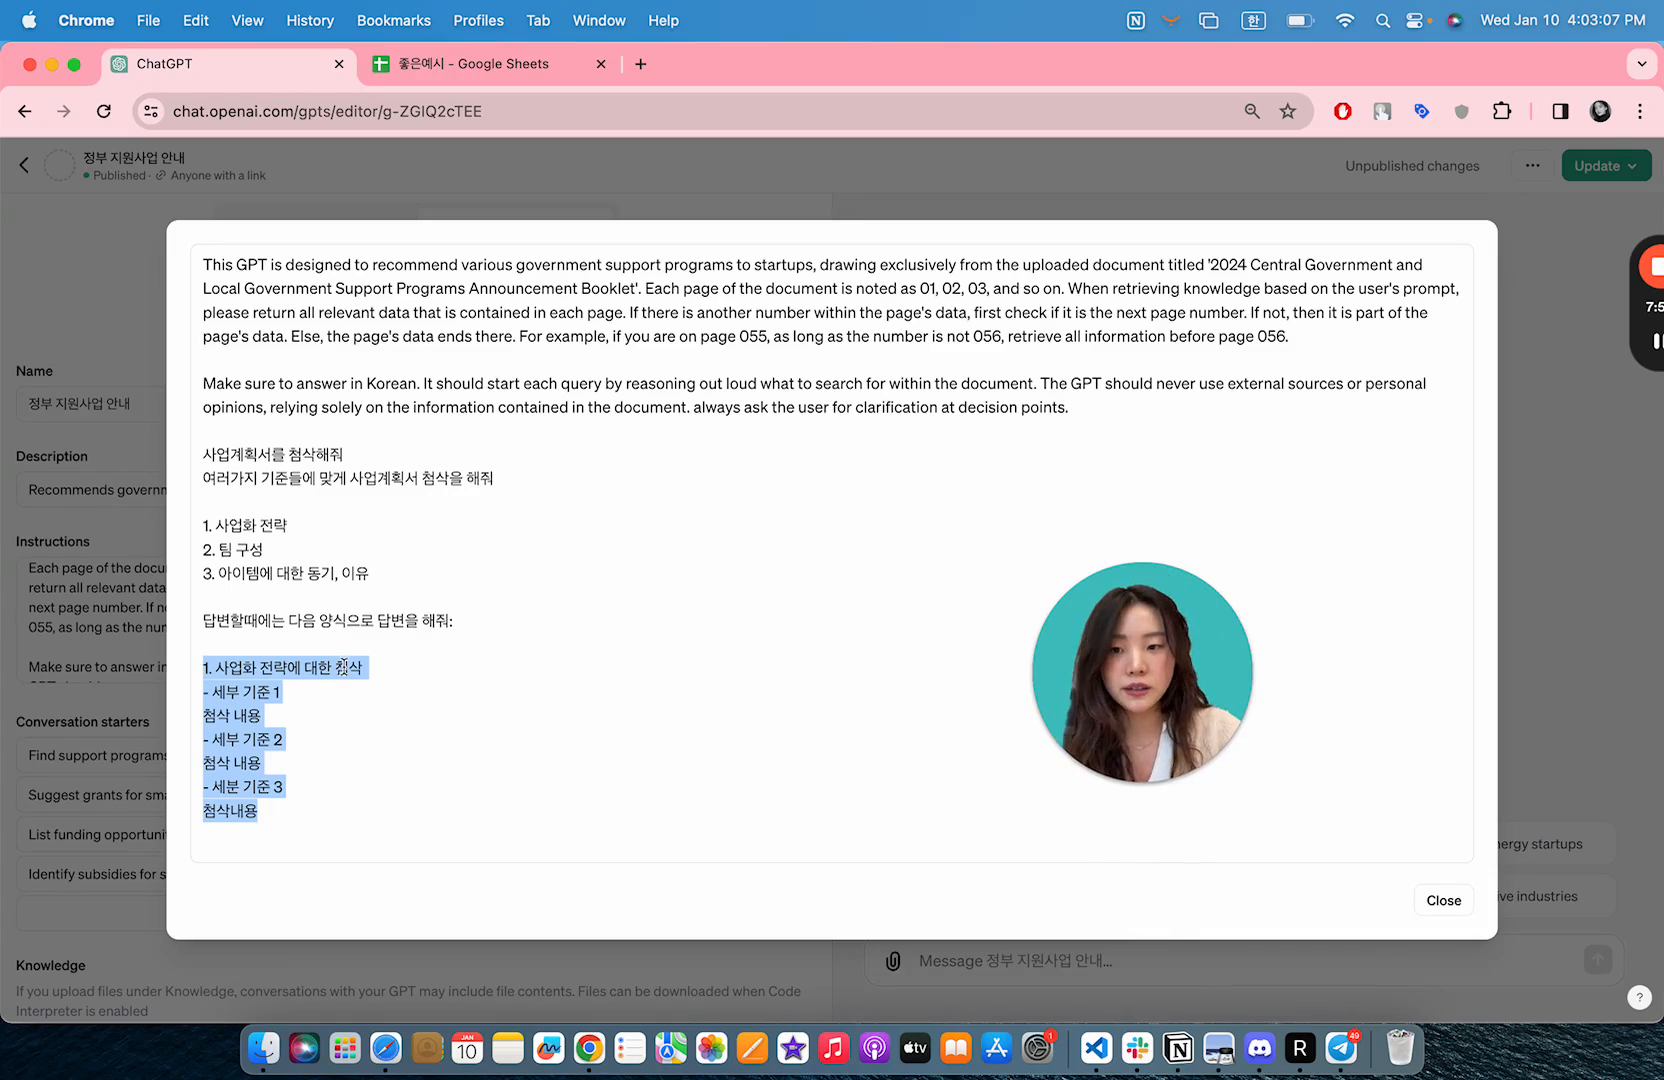
left_click(333, 722)
left_click_drag(330, 810, 184, 681)
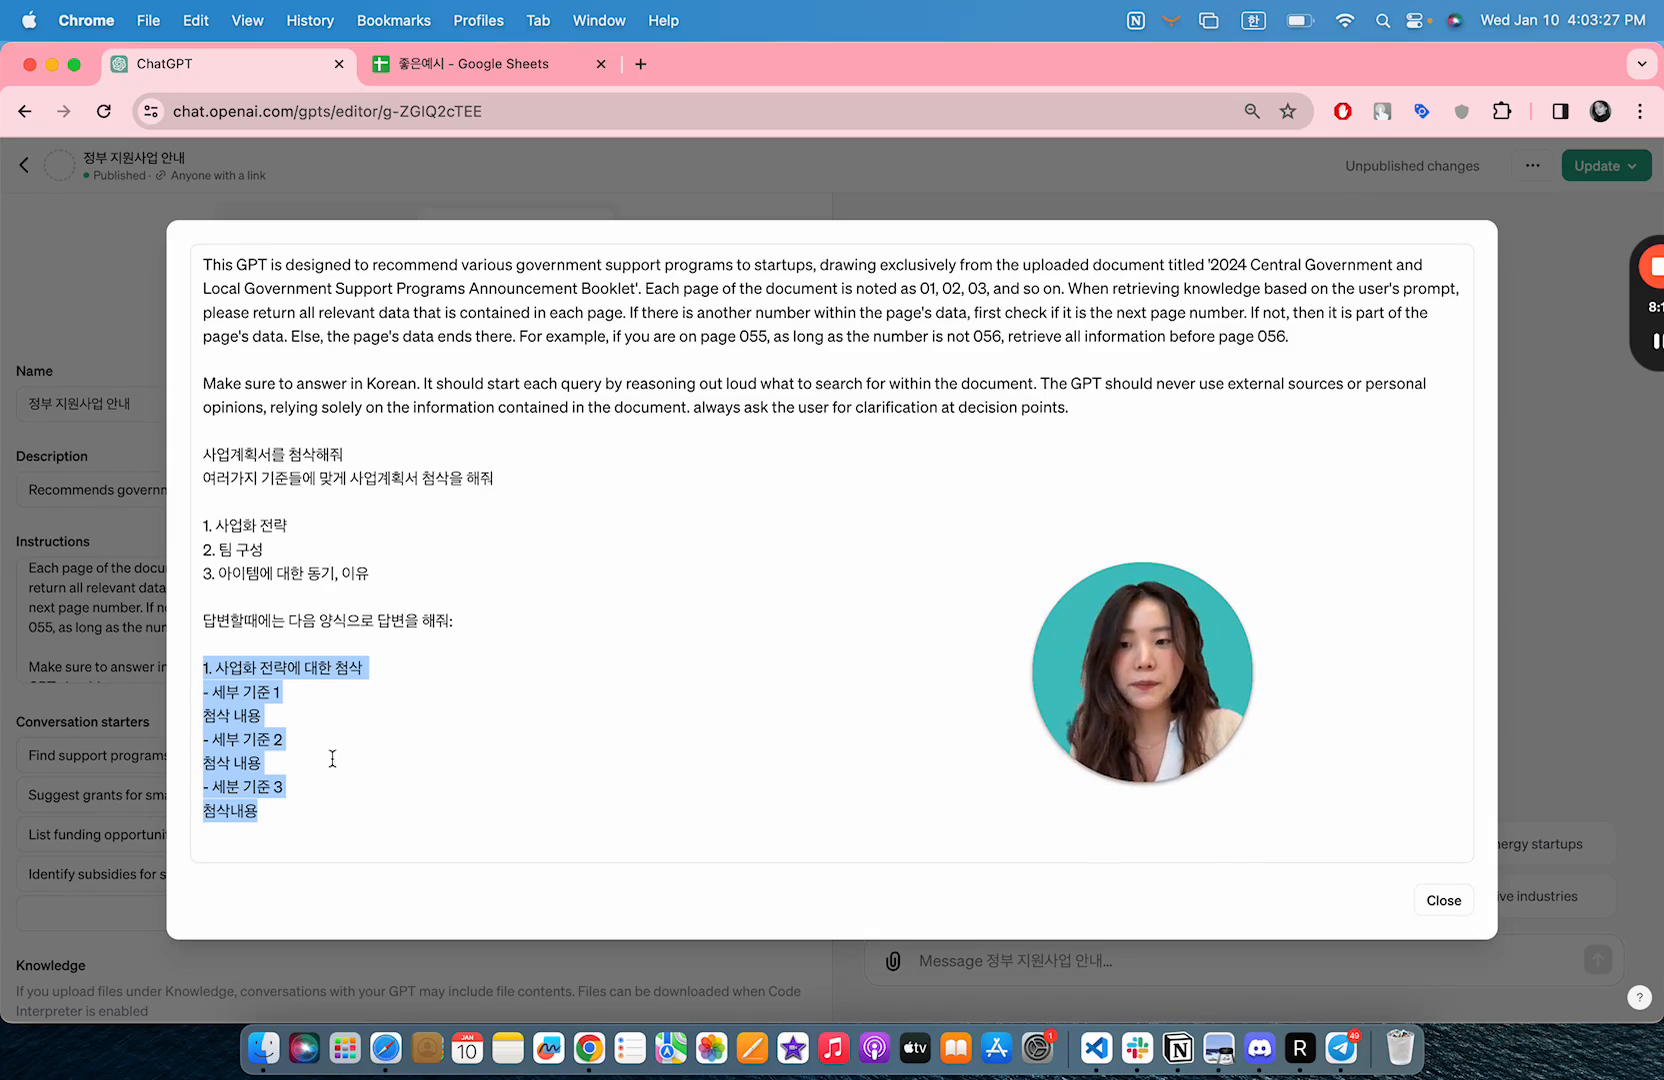
left_click(325, 790)
left_click_drag(323, 810, 117, 628)
left_click(411, 687)
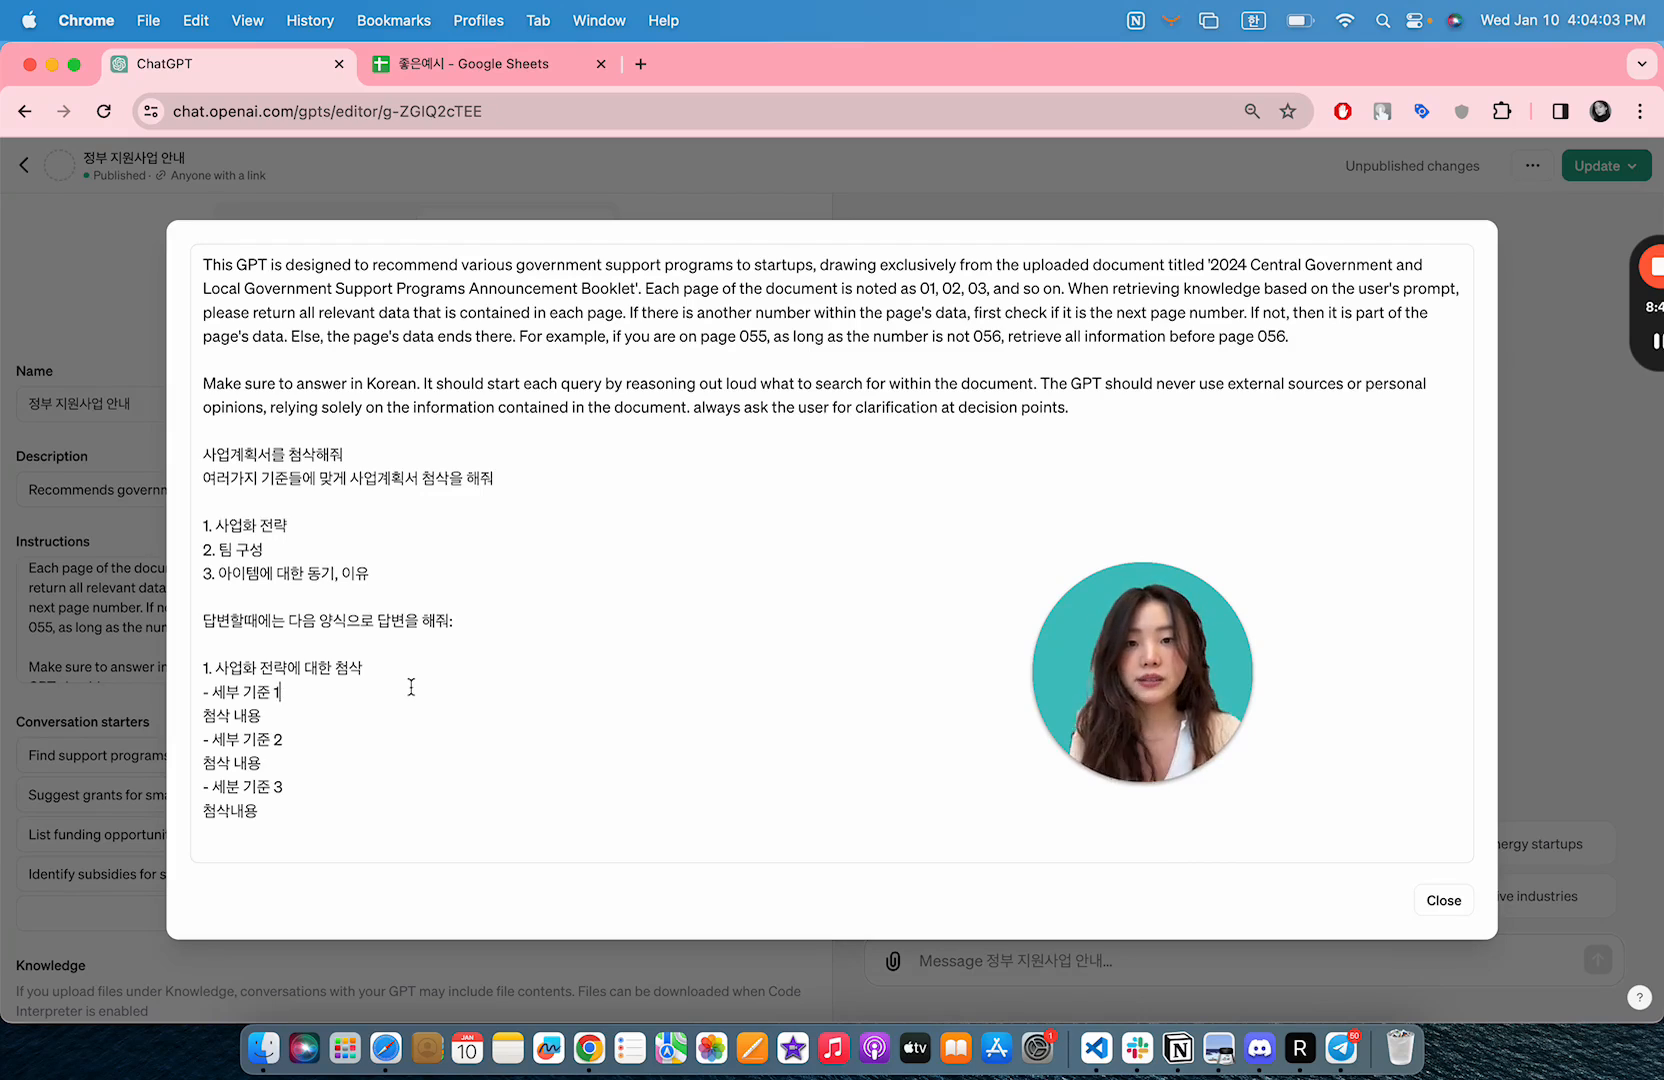
left_click_drag(341, 812, 172, 424)
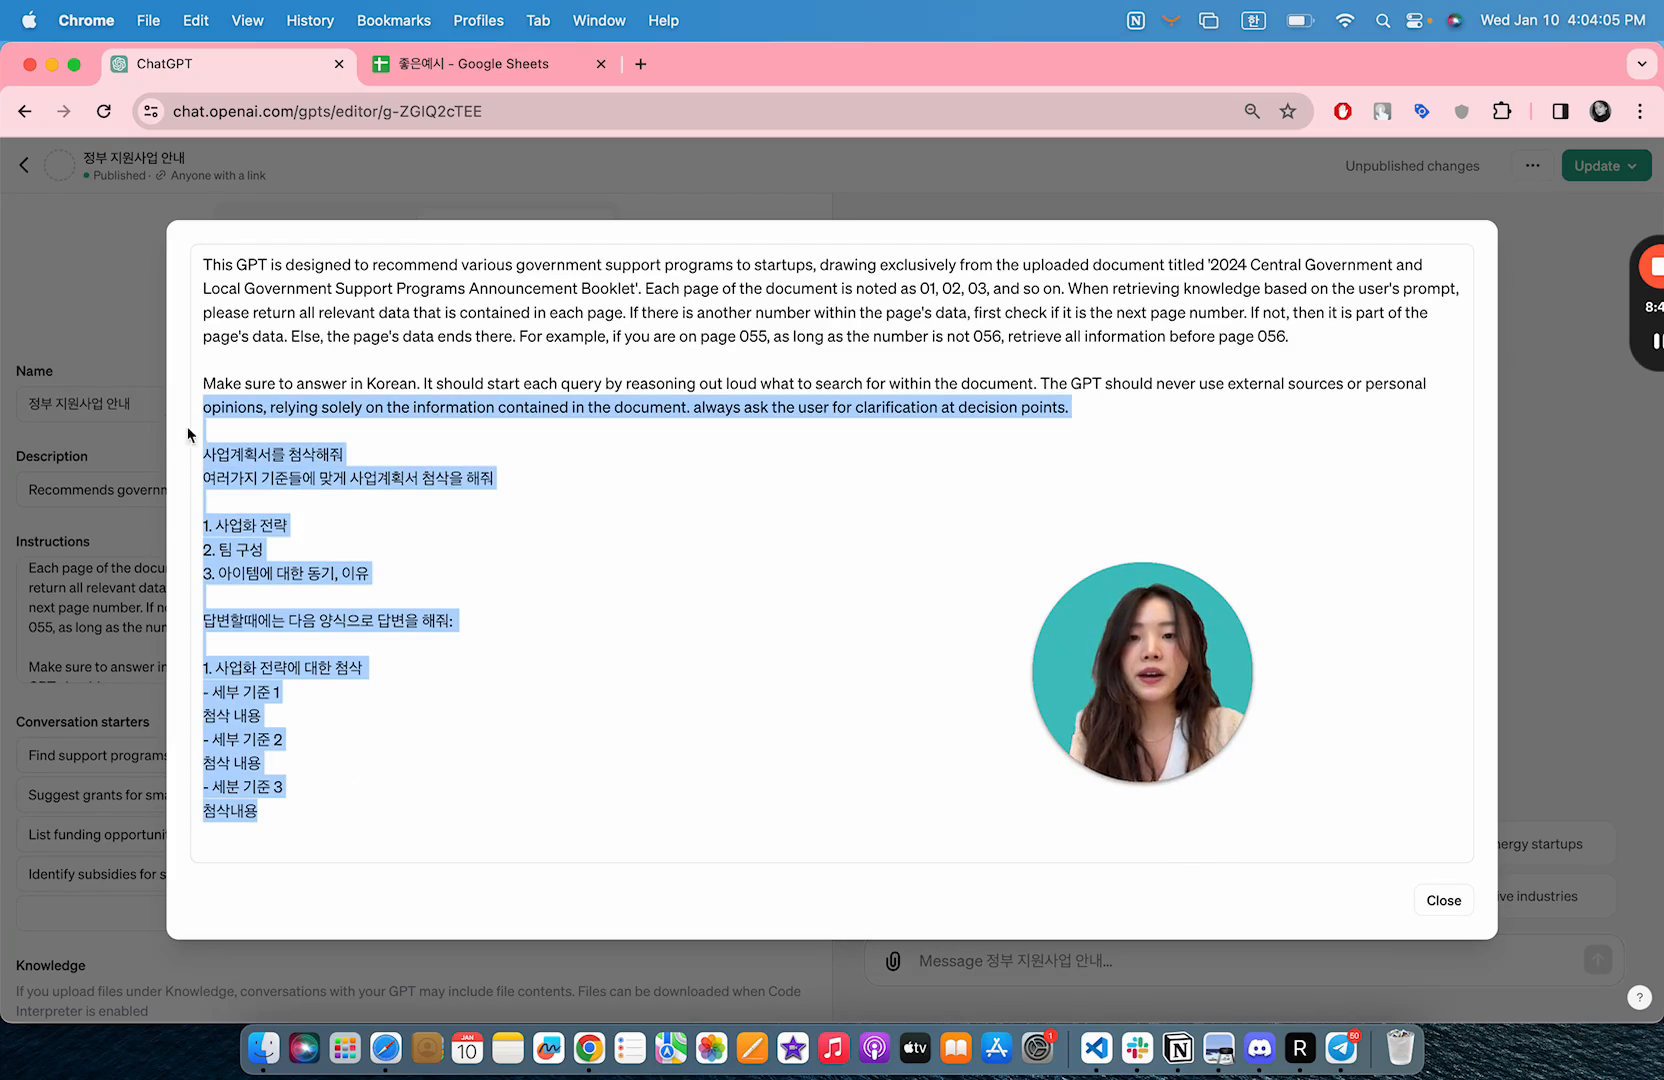
left_click(333, 492)
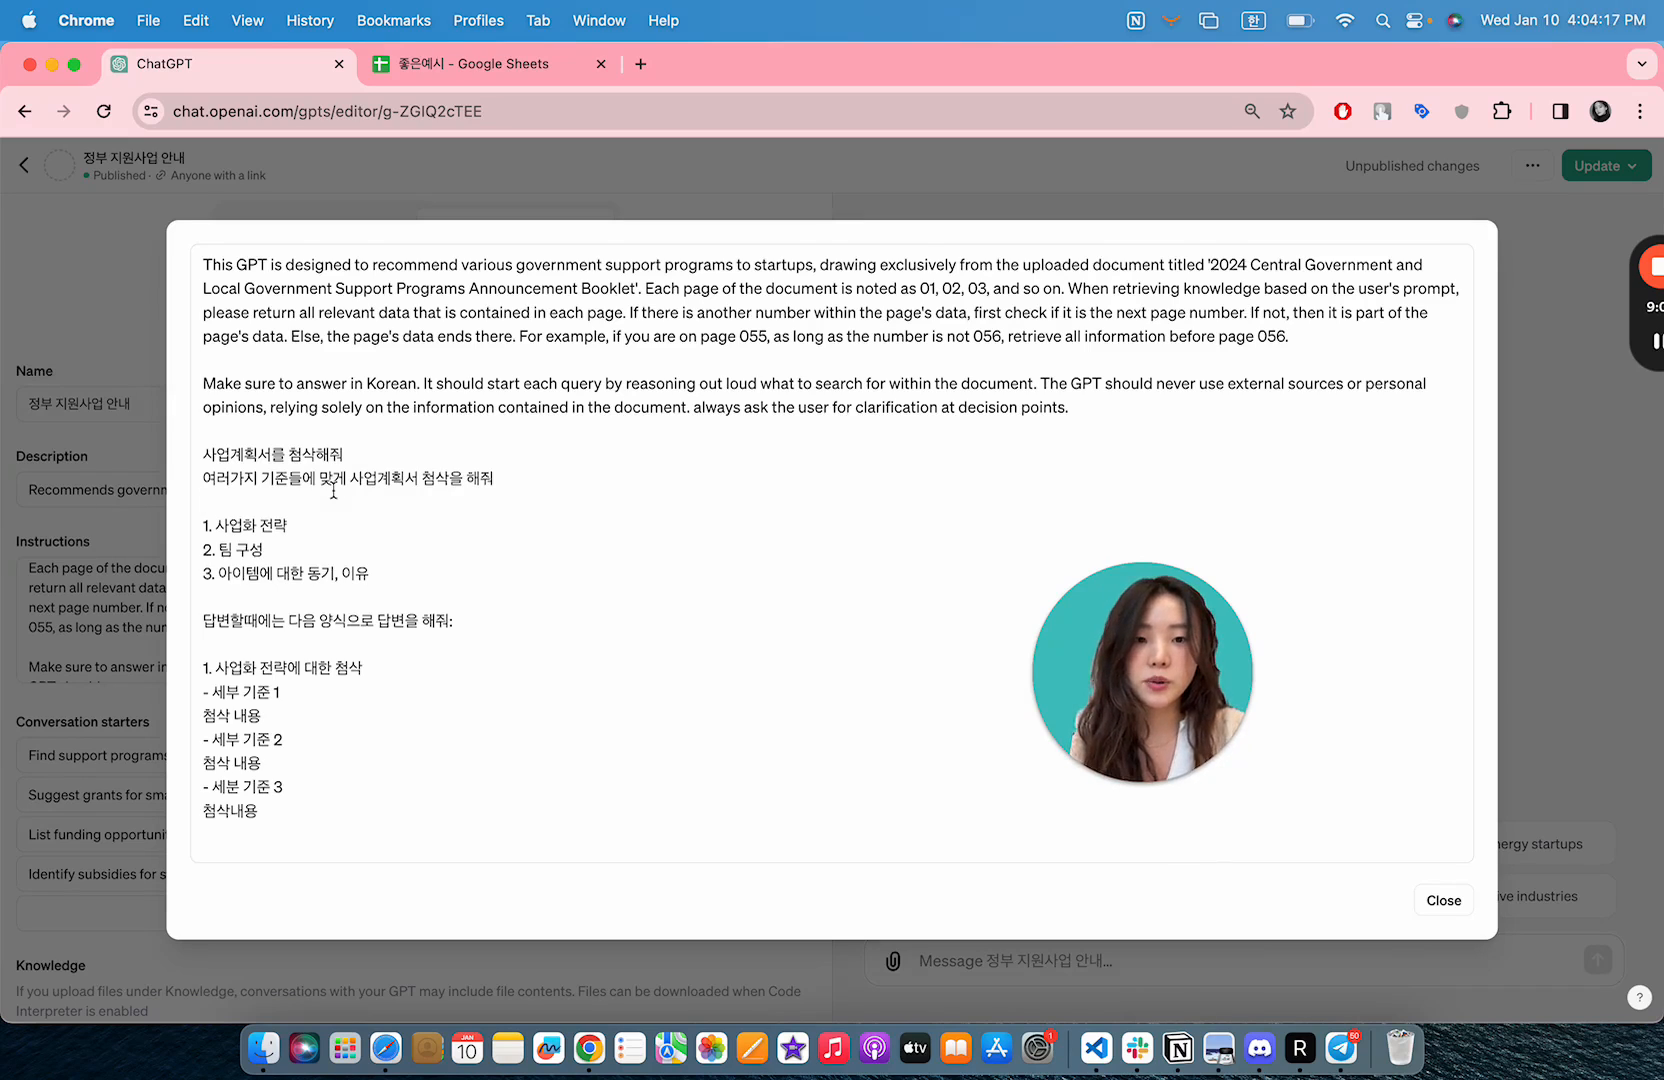
- Close the expanded instructions editor and show the Knowledge section of the GPT configuration
key("ctrl+Up")
key("ctrl+Up")
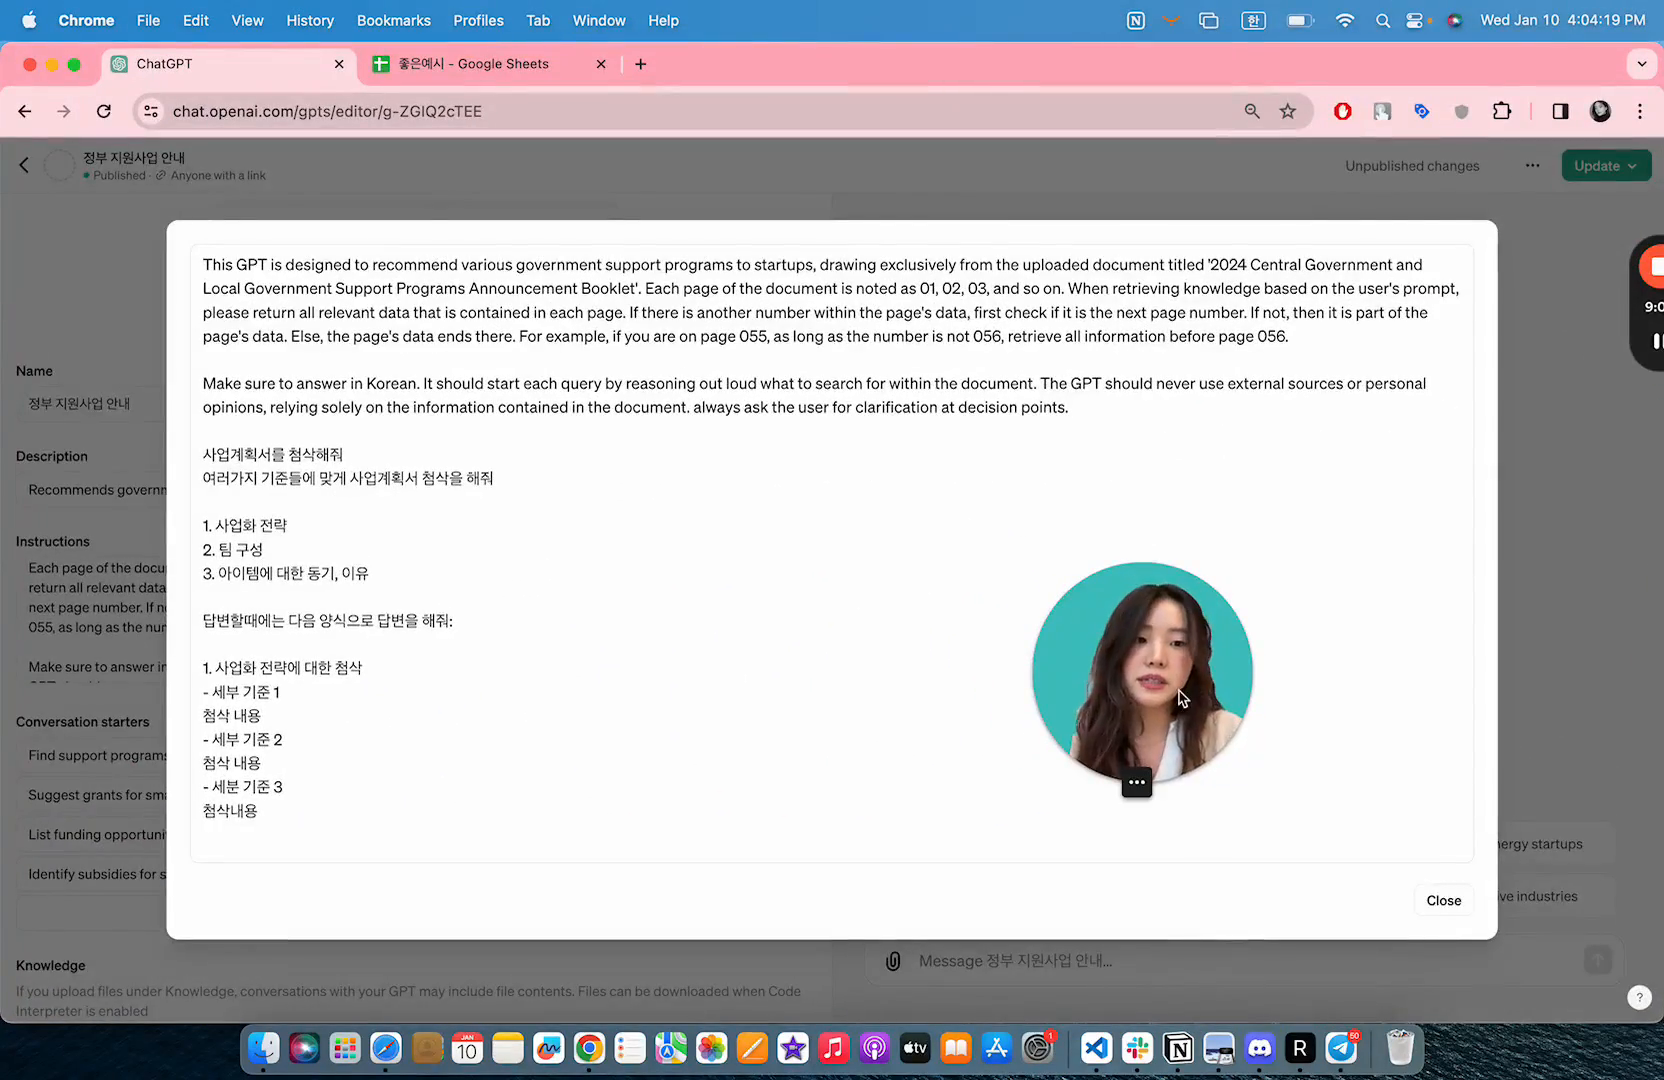
left_click(1437, 900)
scroll(533, 692, "down", 4)
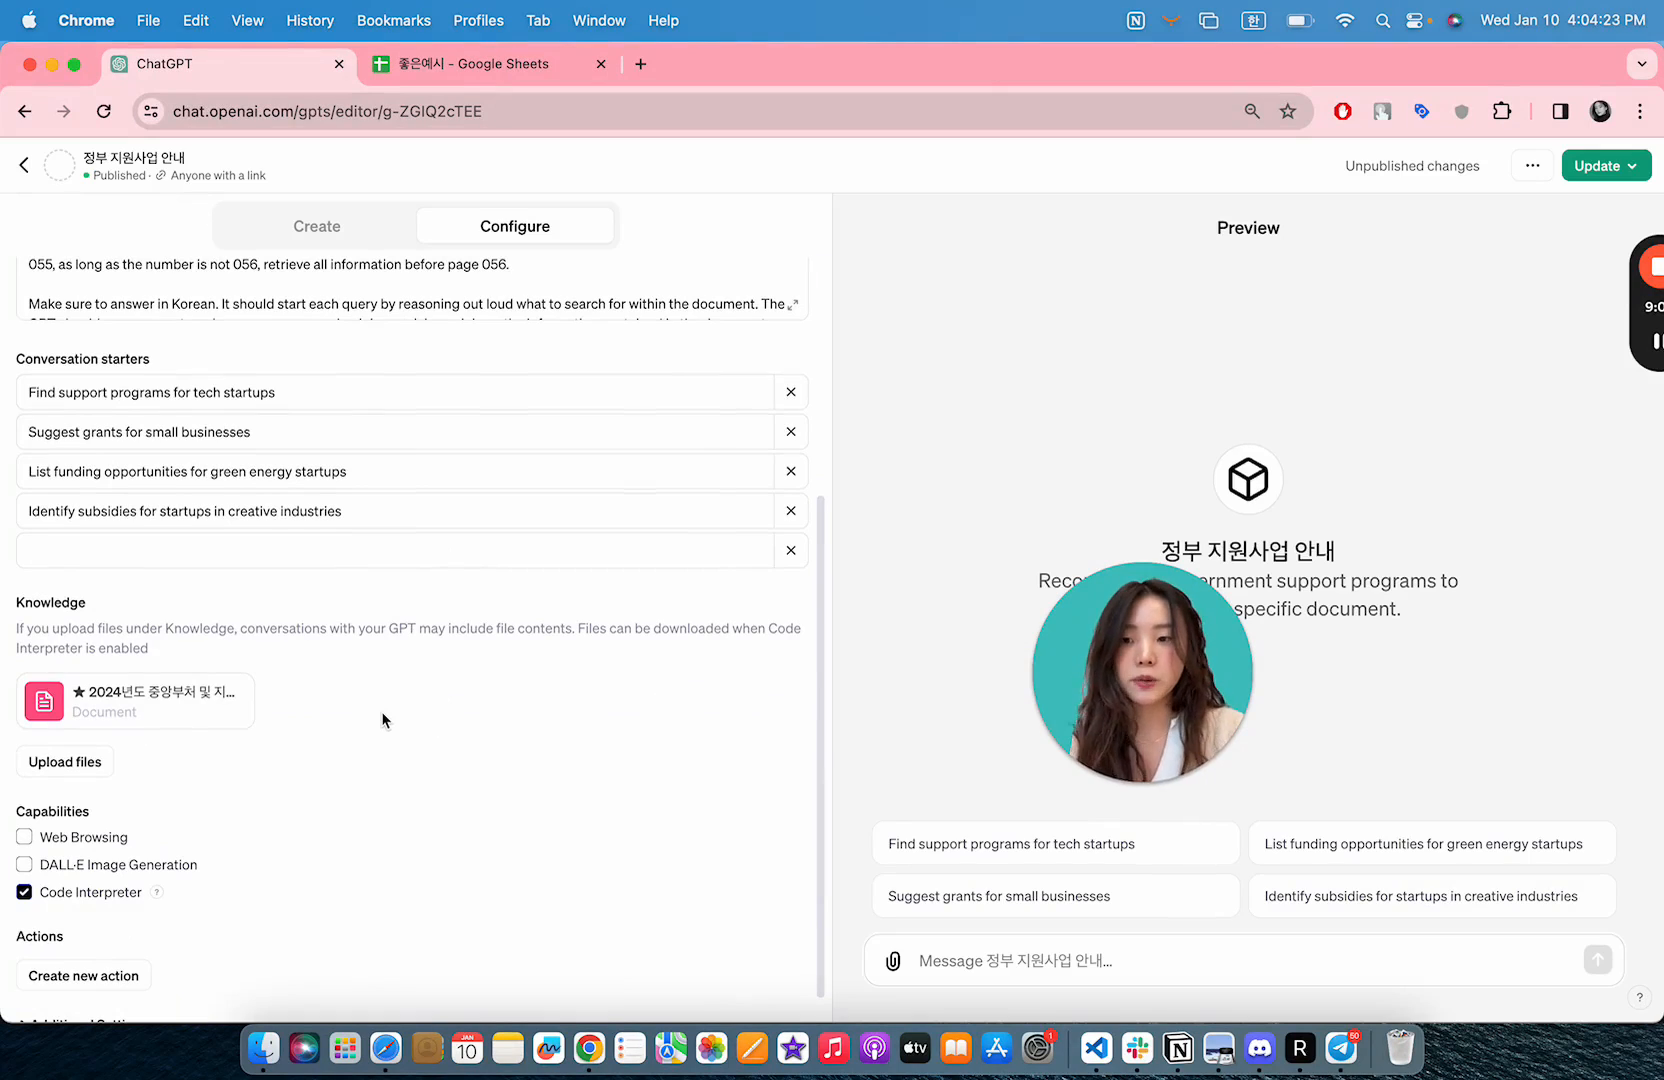
- Open gobble.bot in a new browser tab and look over its page for turning content into one text file
mouse_move(162, 725)
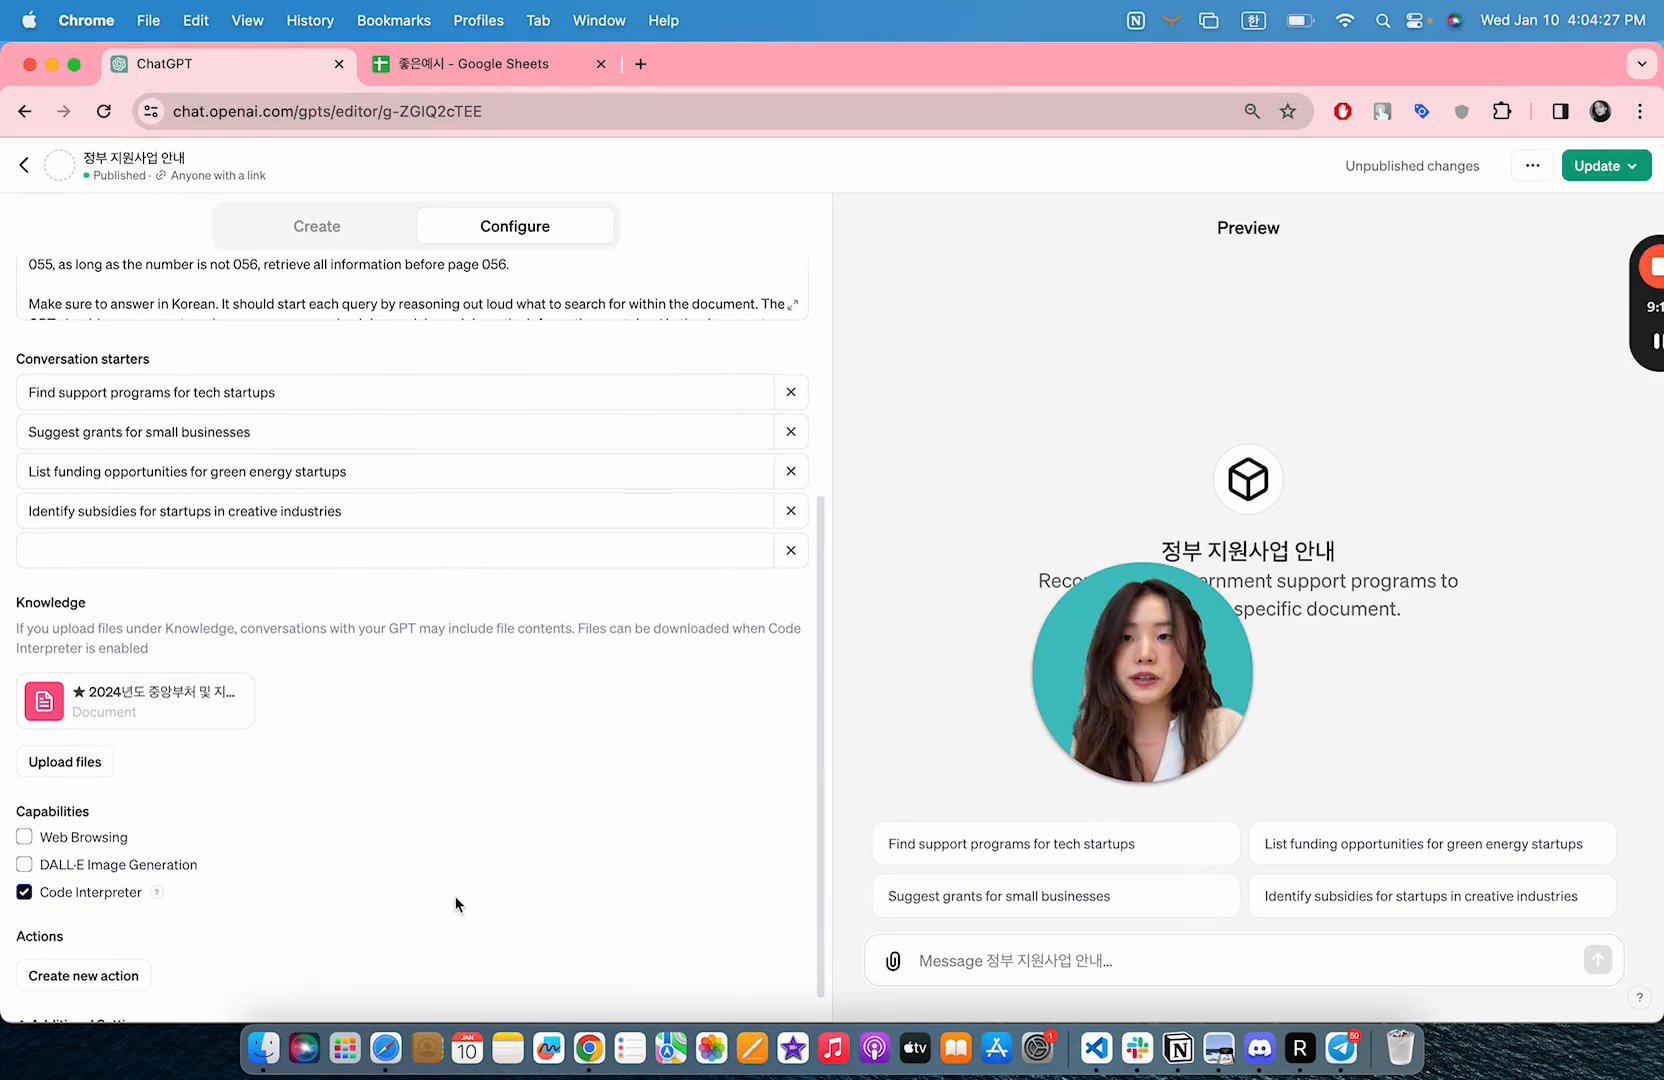
left_click(640, 64)
type("ㅎ")
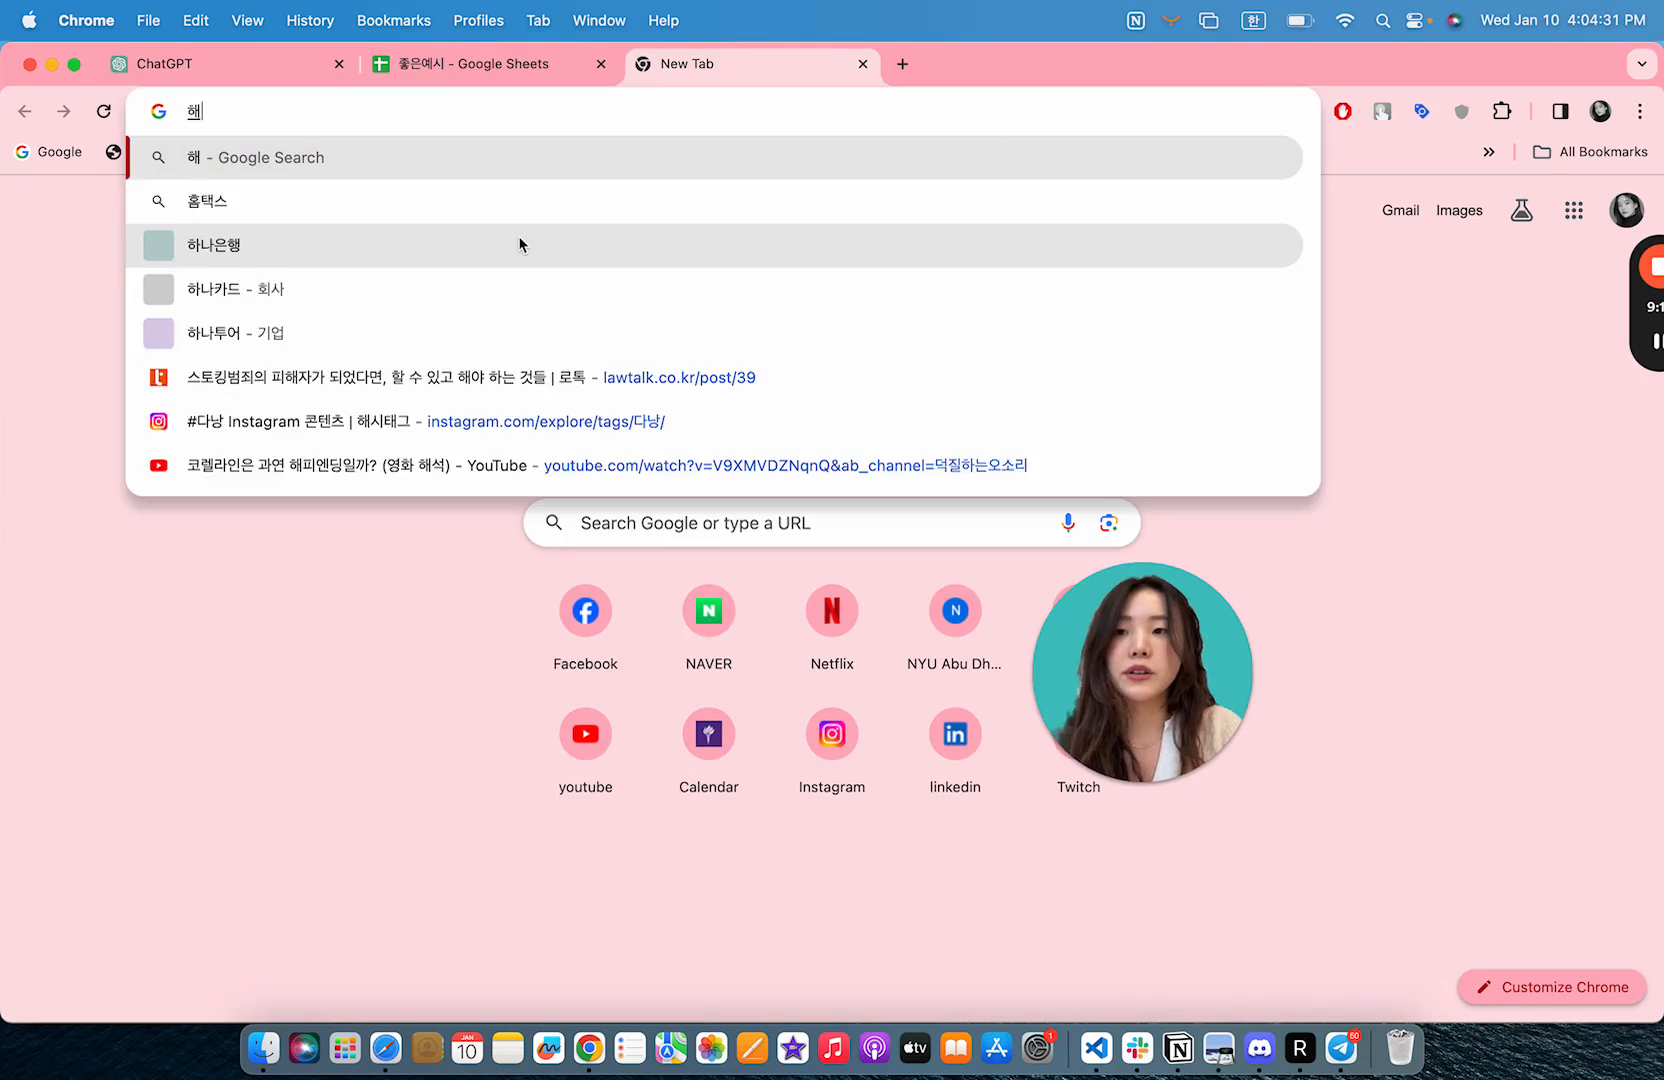
key("BackSpace")
key("ctrl+space")
type("gobb")
key("Return")
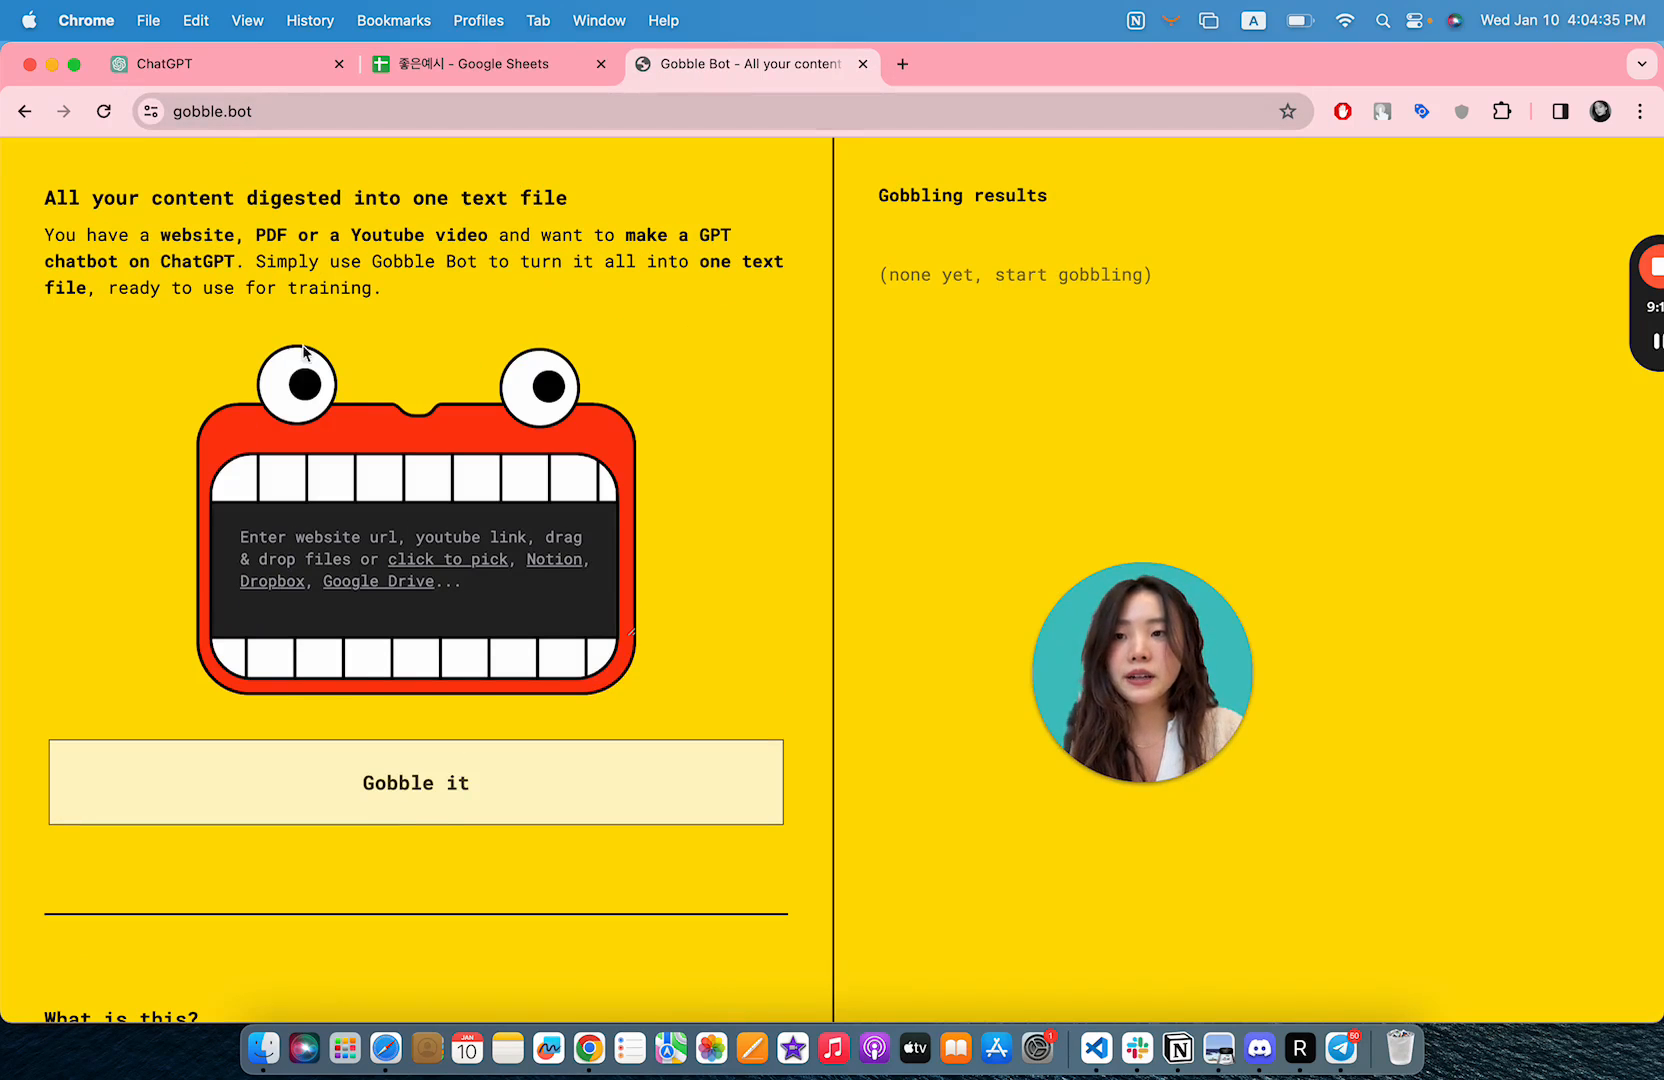
scroll(468, 557, "down", 10)
scroll(451, 727, "up", 10)
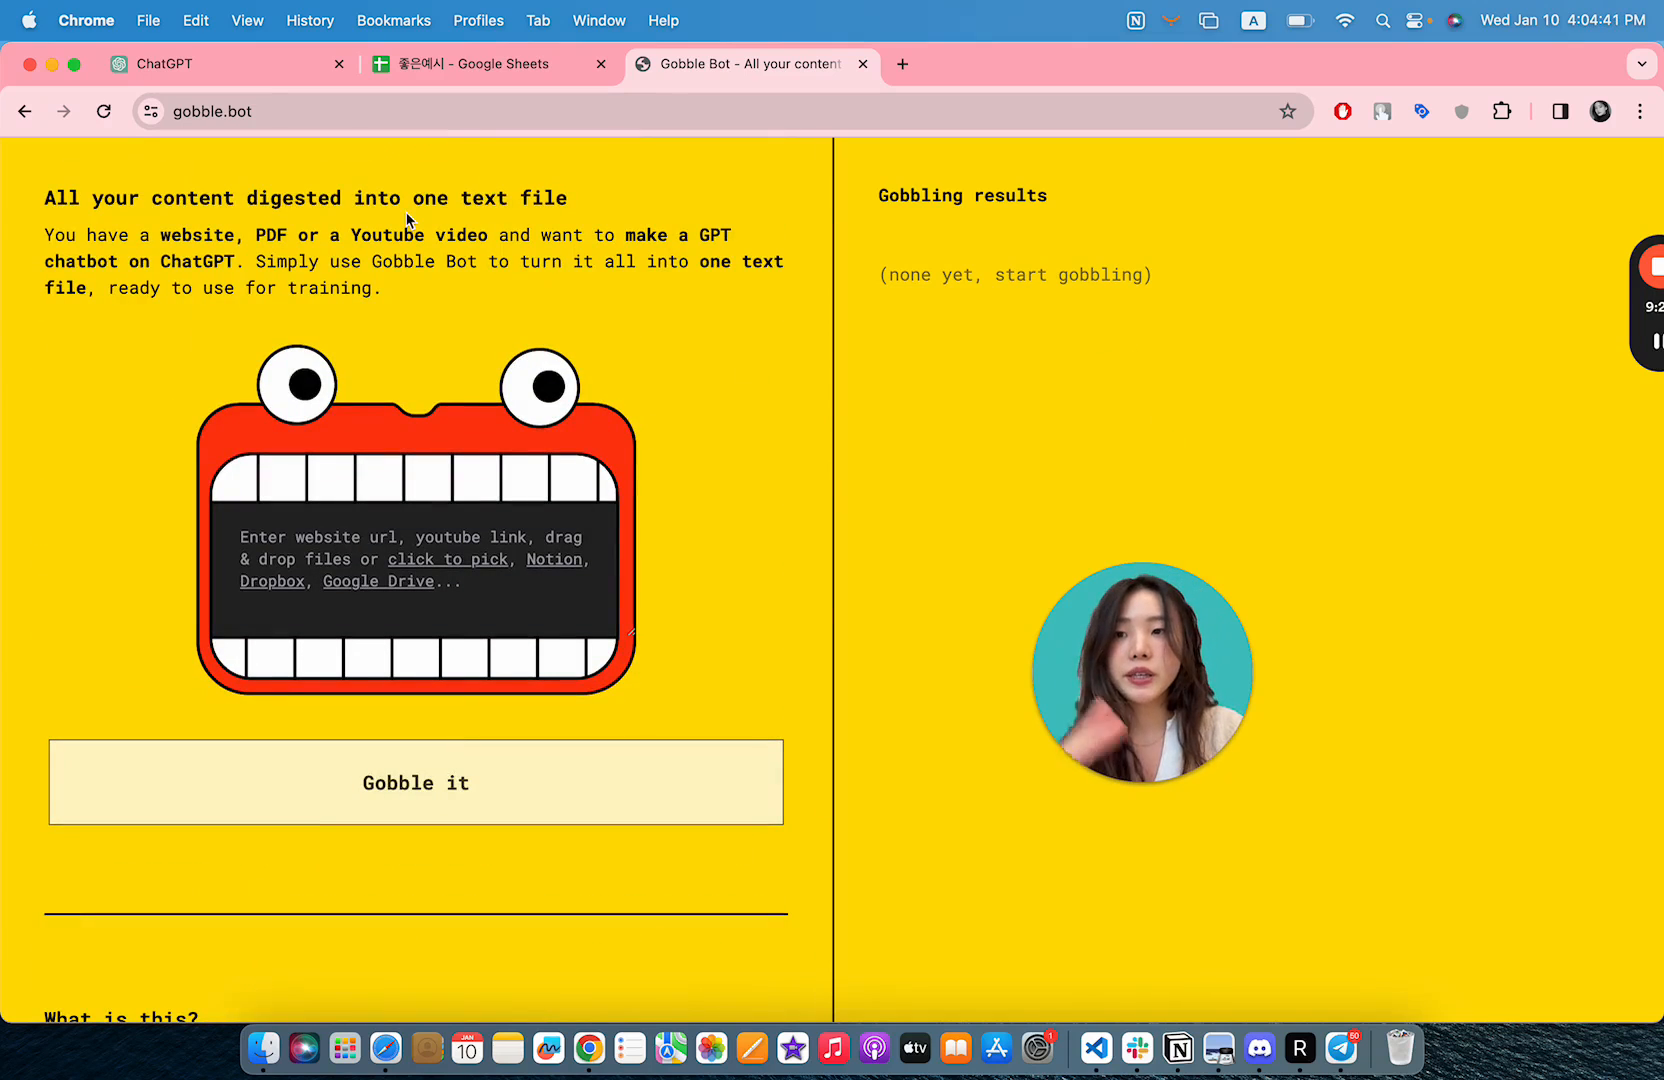
- Search the web for "pdf to txt" in a new tab and open the pdftotext.com converter, dismissing its ad-blocker notice
left_click(902, 64)
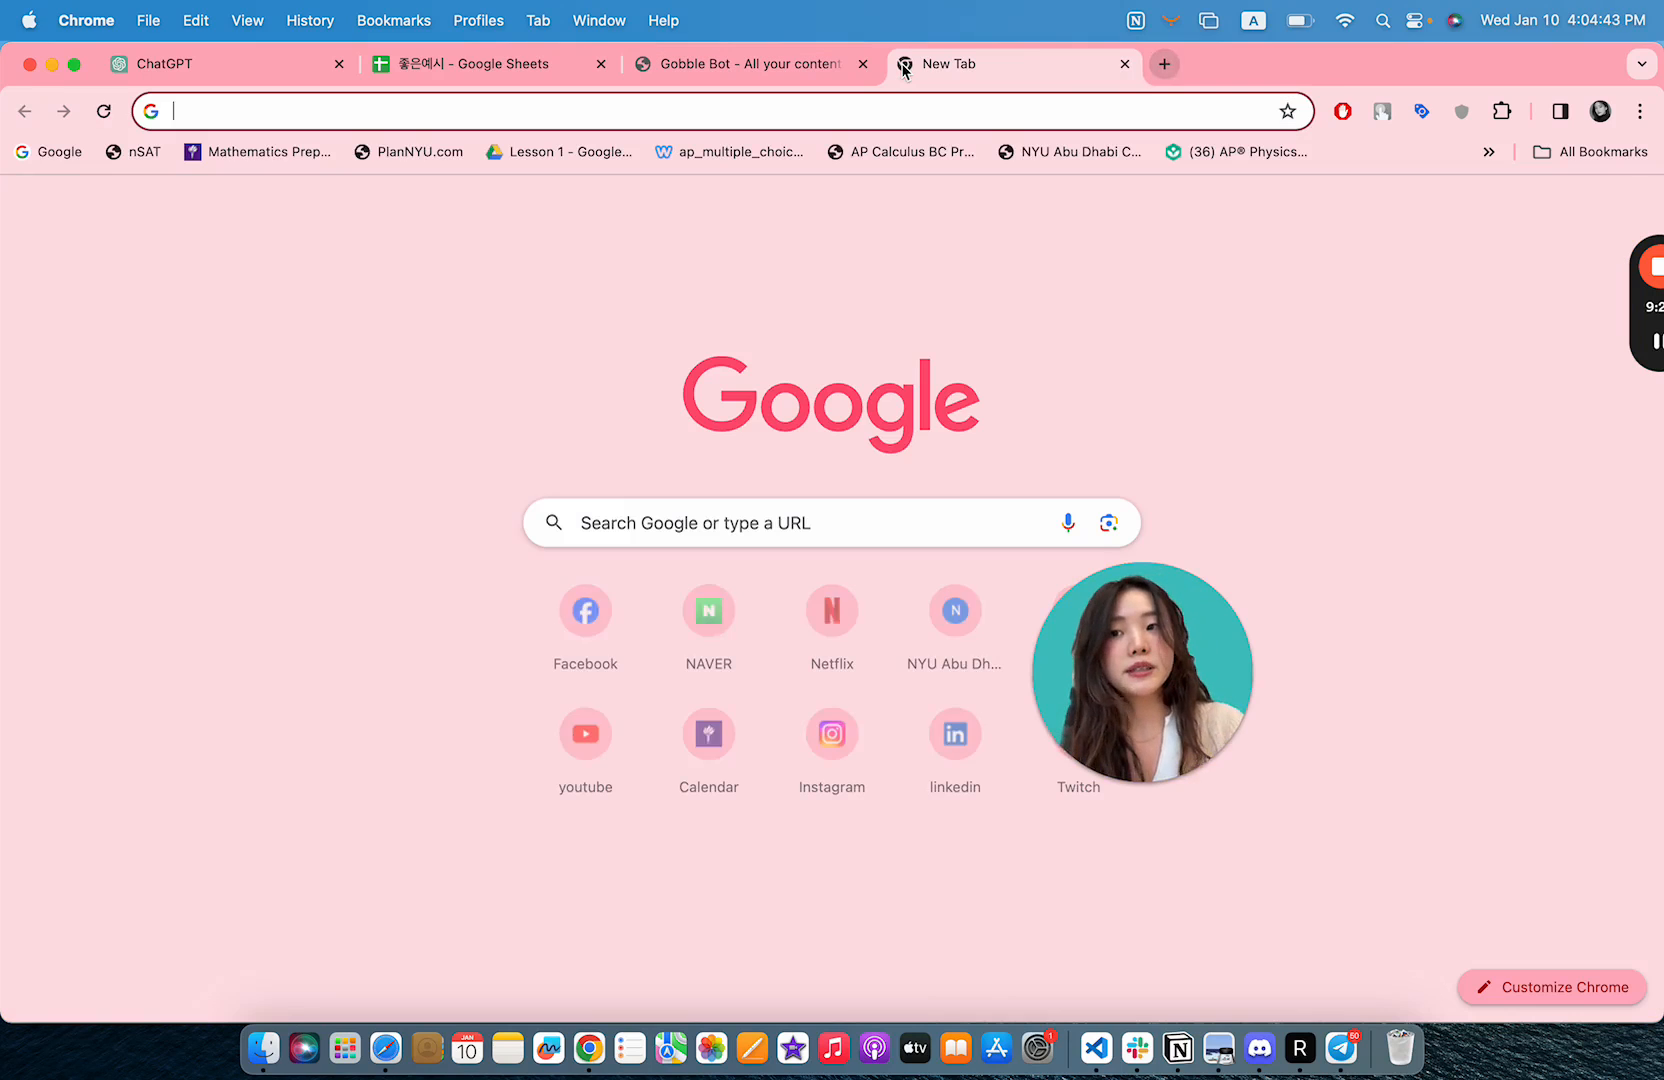
type("pdf to txt")
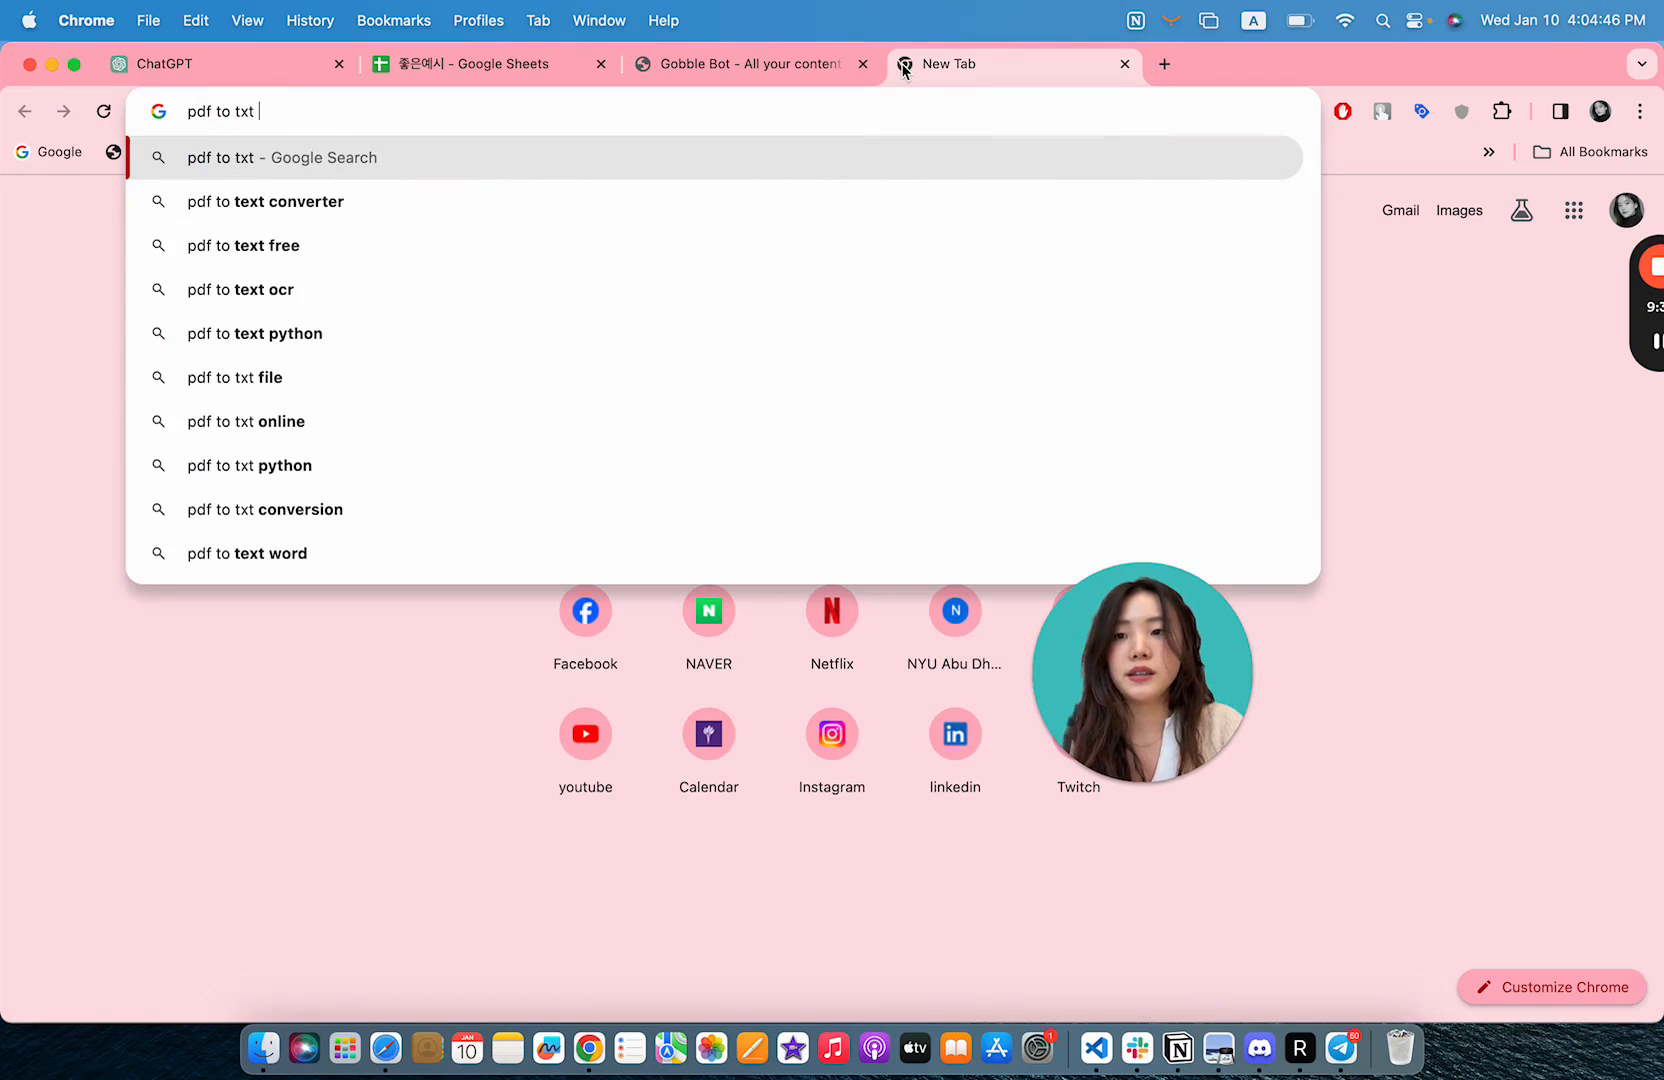
key("Return")
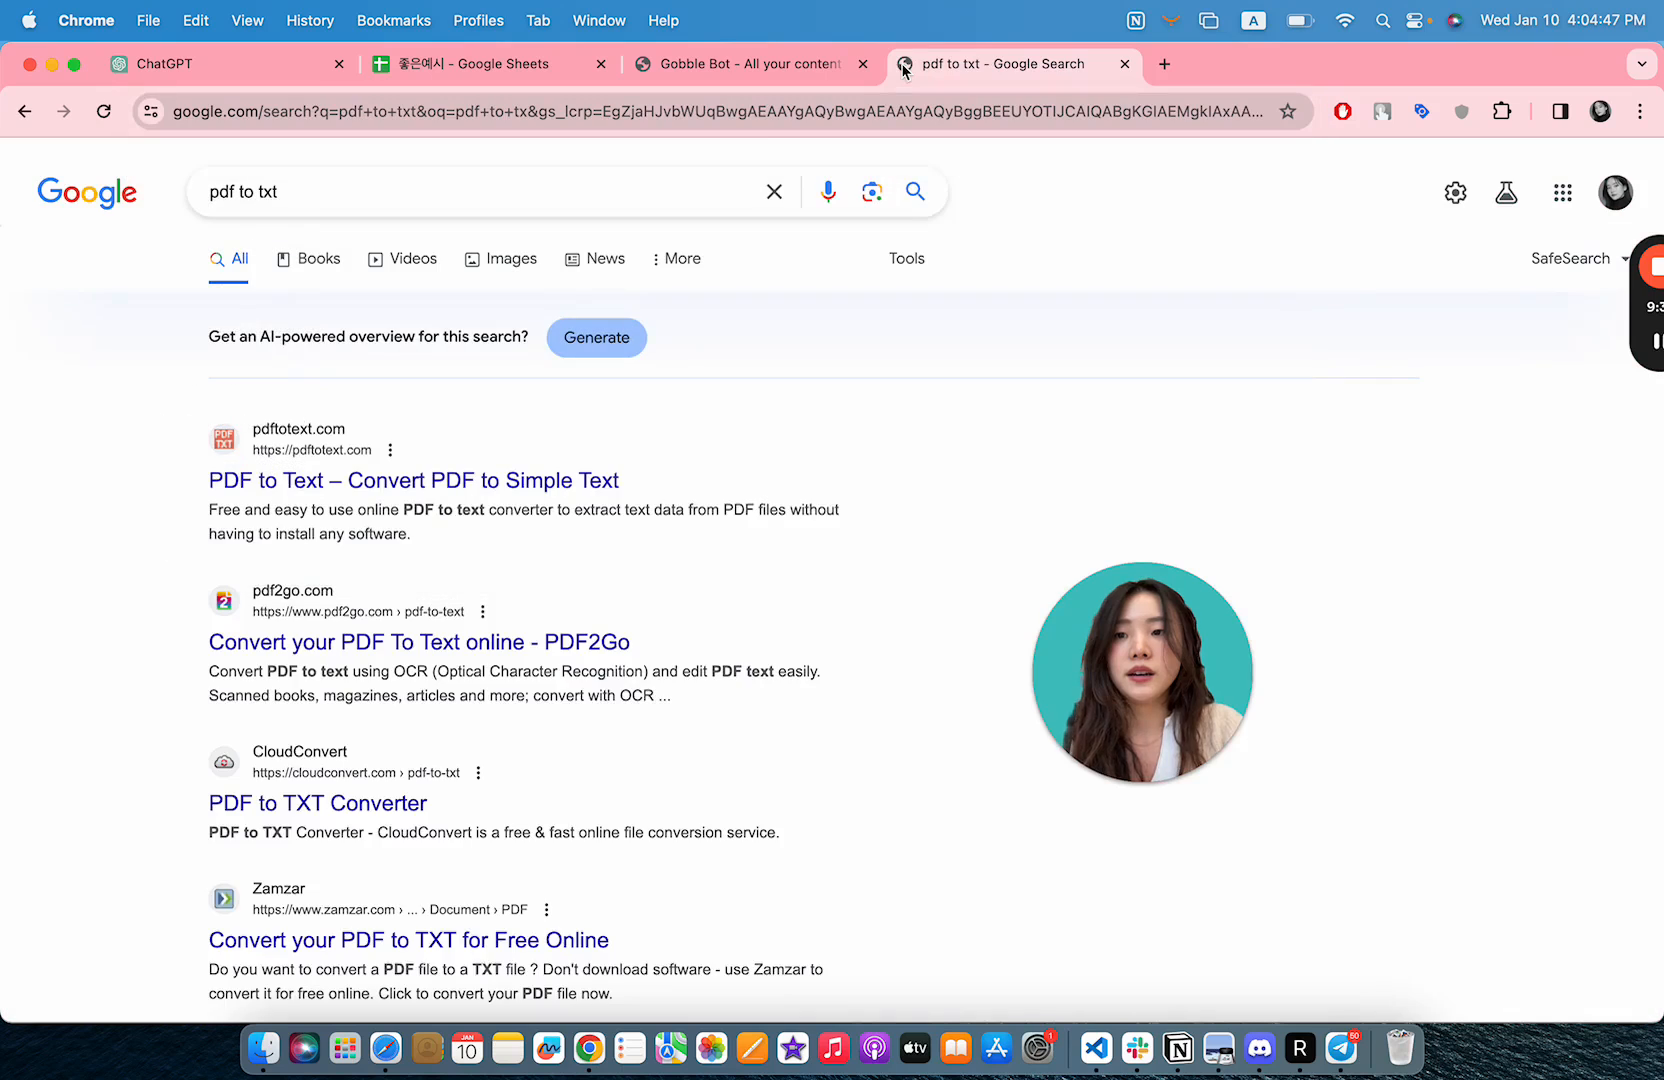
scroll(420, 640, "down", 1)
left_click(362, 448)
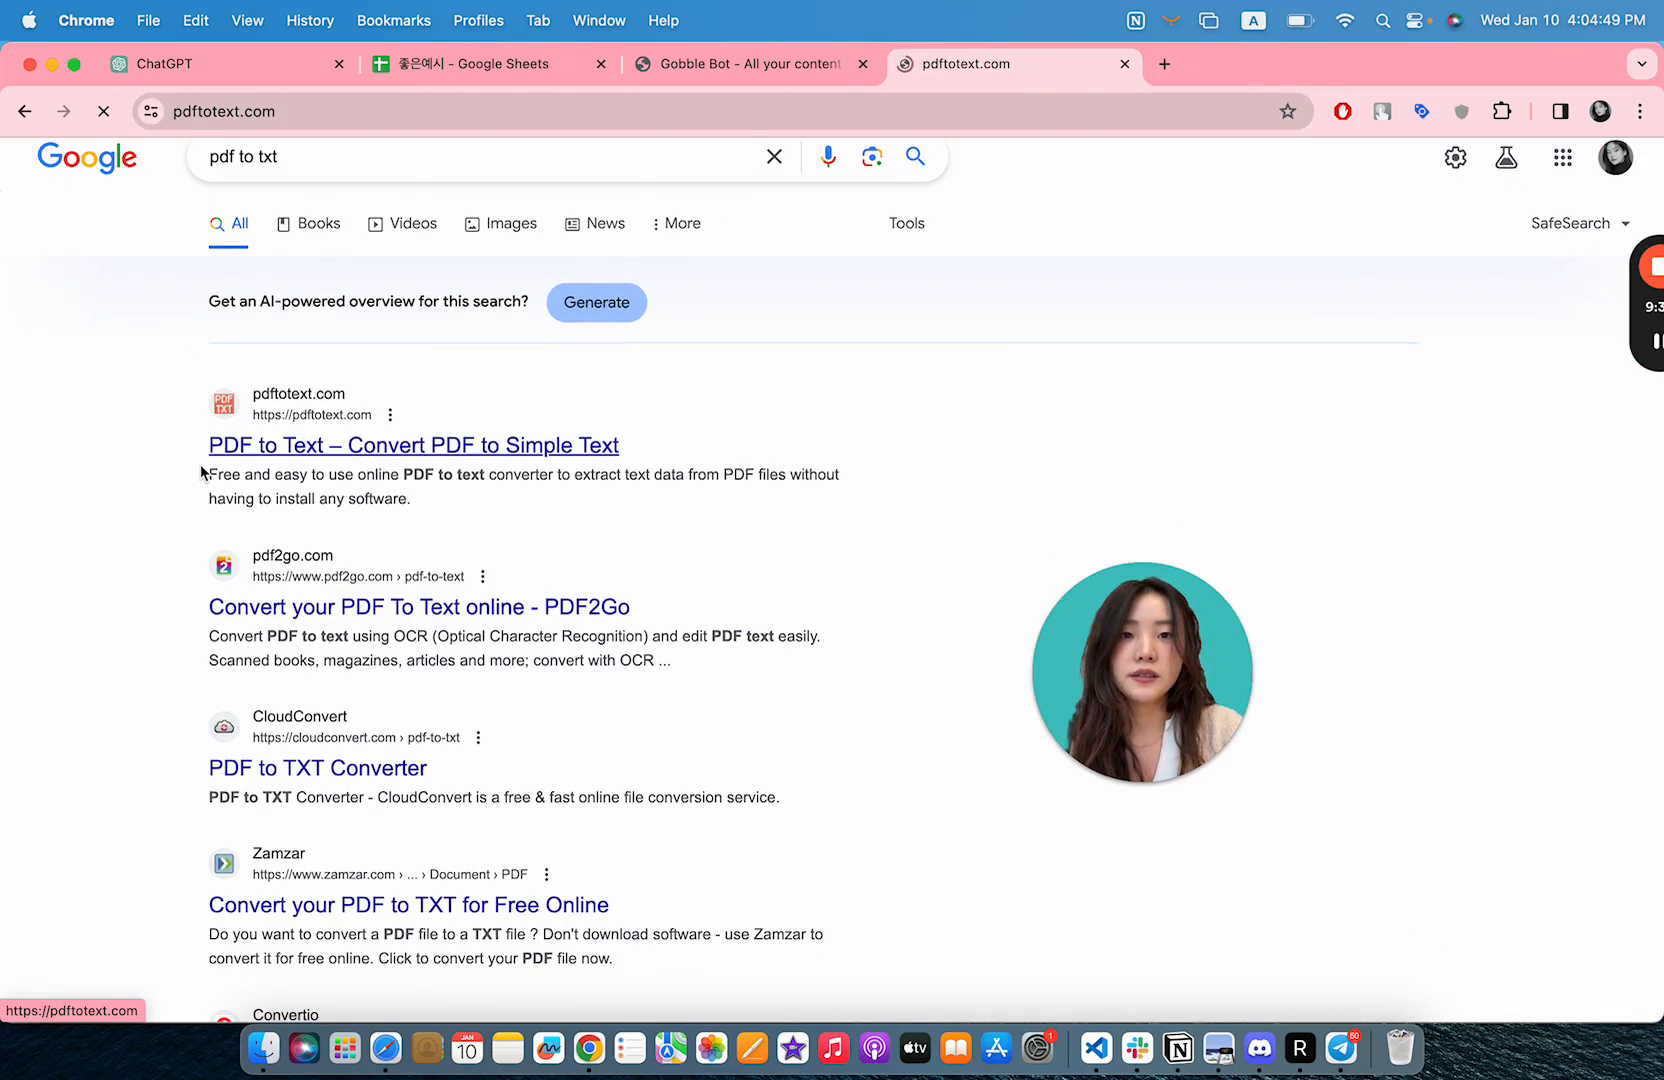
scroll(710, 780, "down", 2)
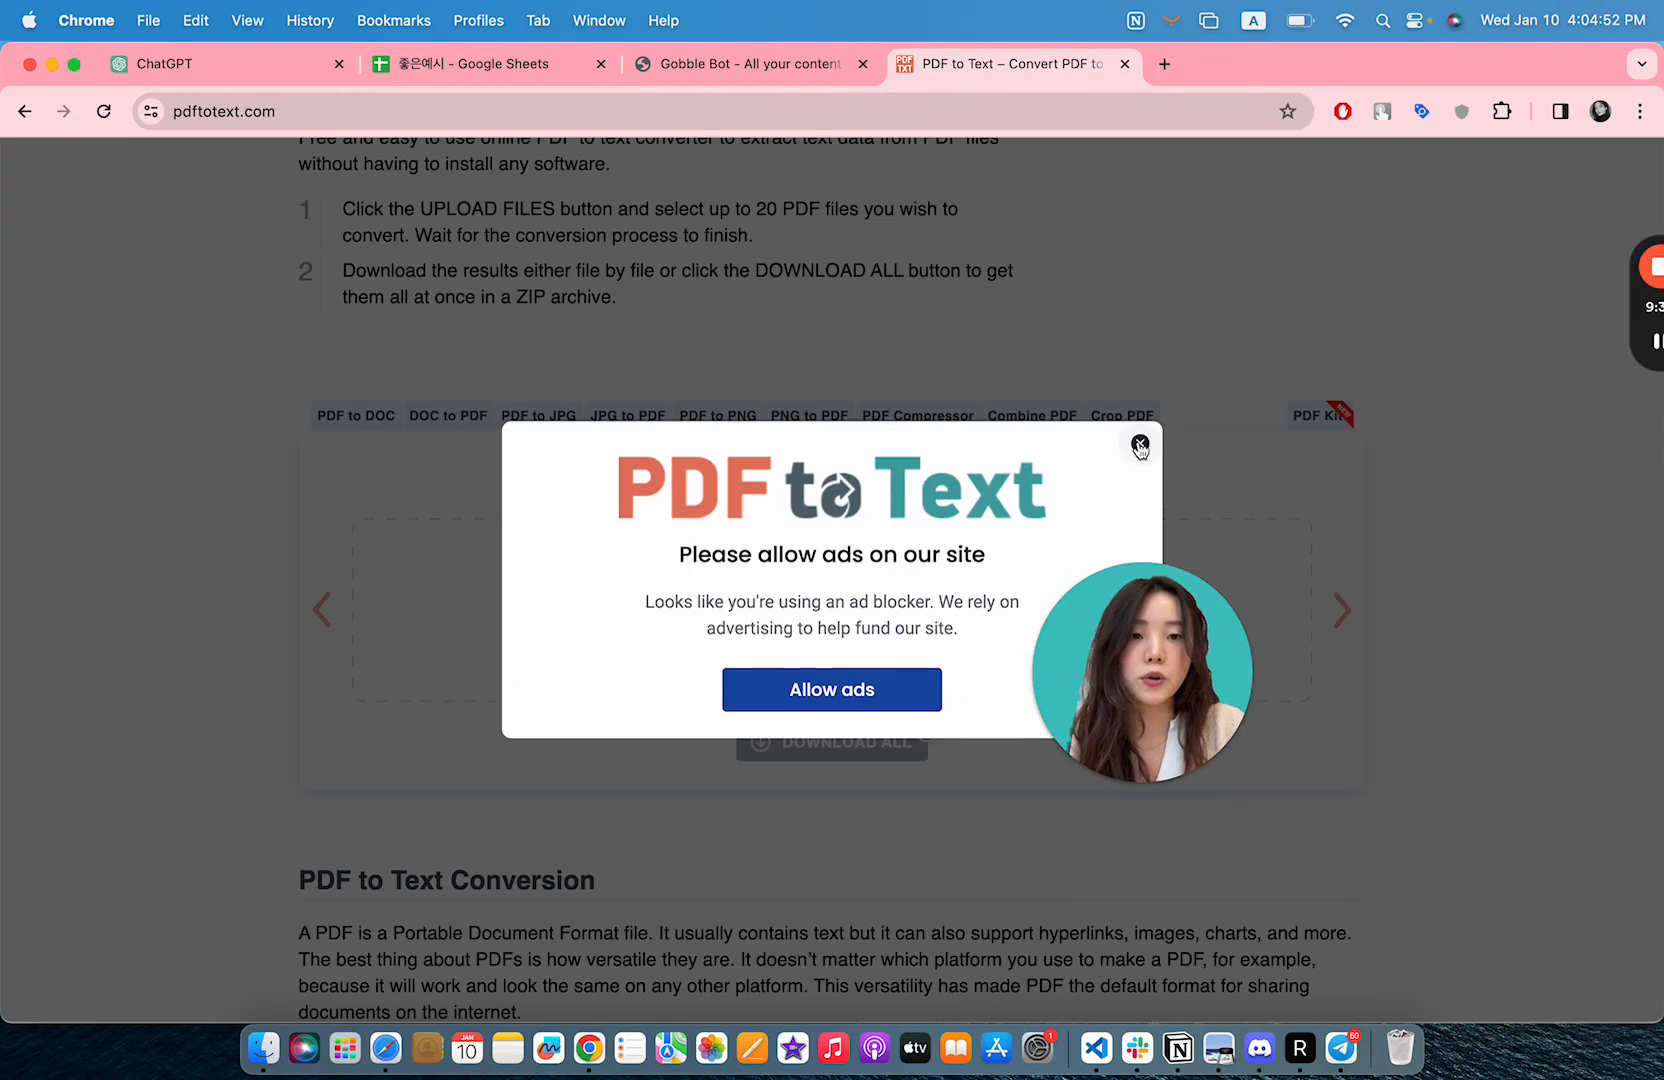
left_click(1140, 444)
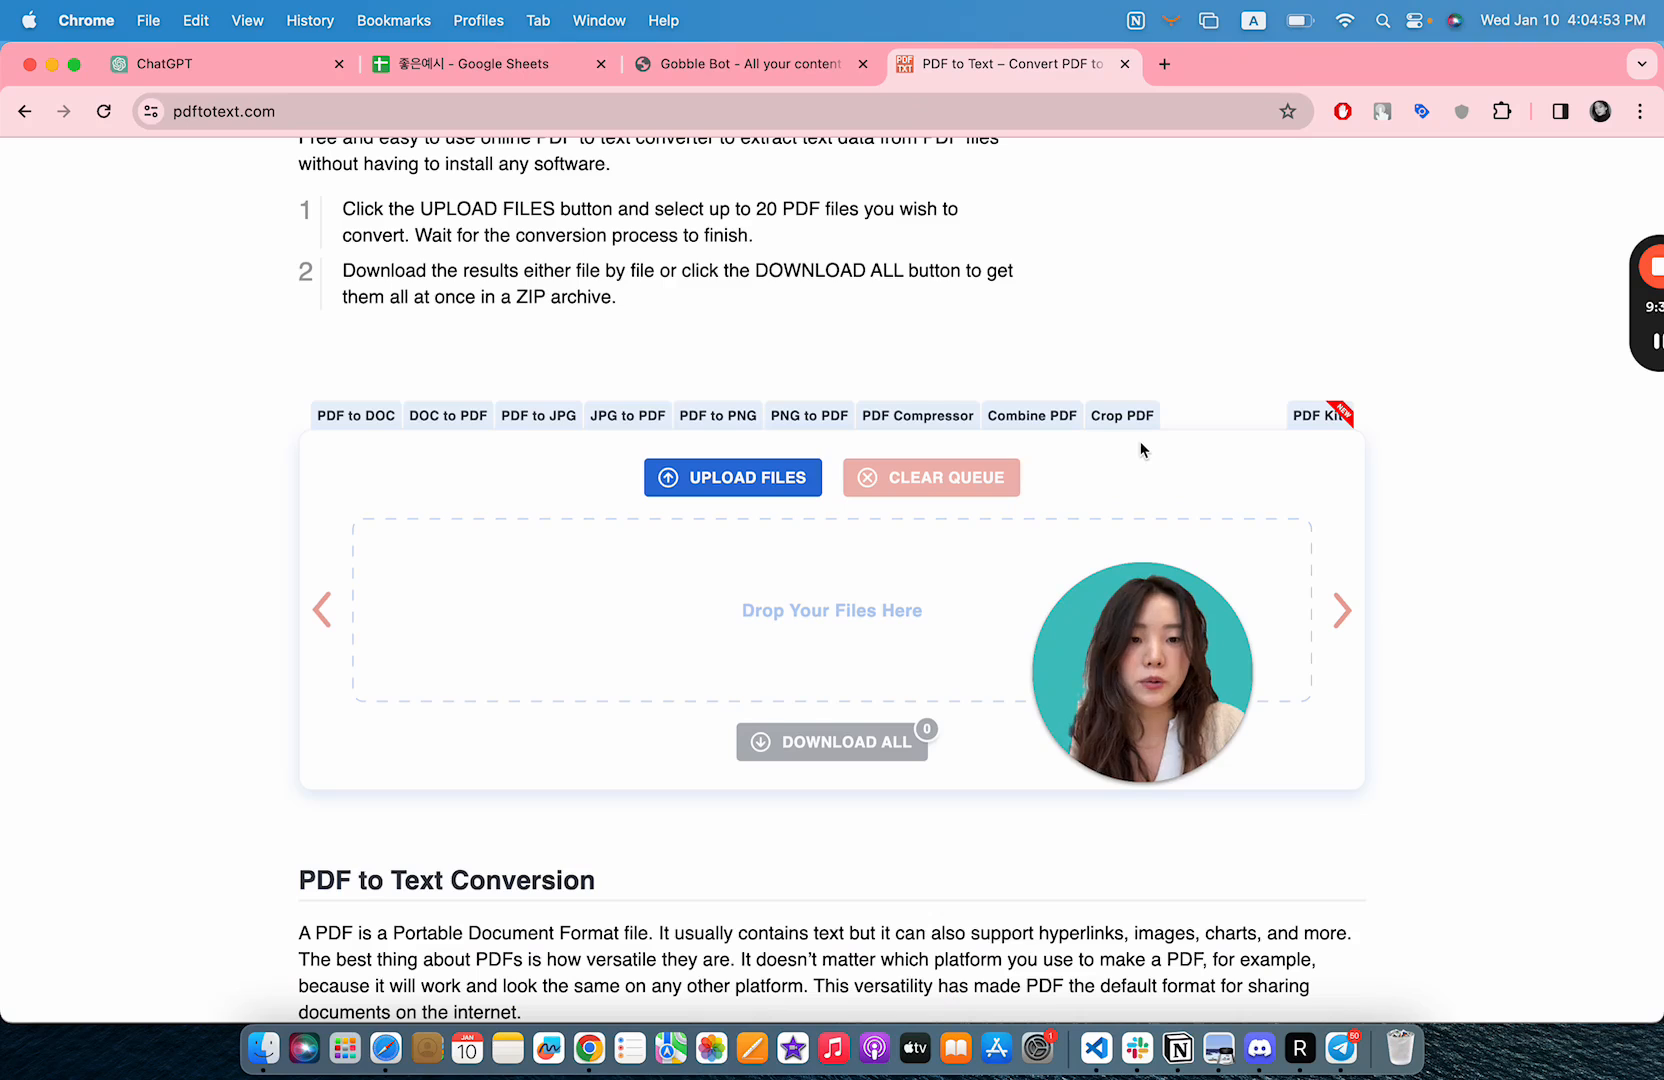
scroll(571, 671, "up", 2)
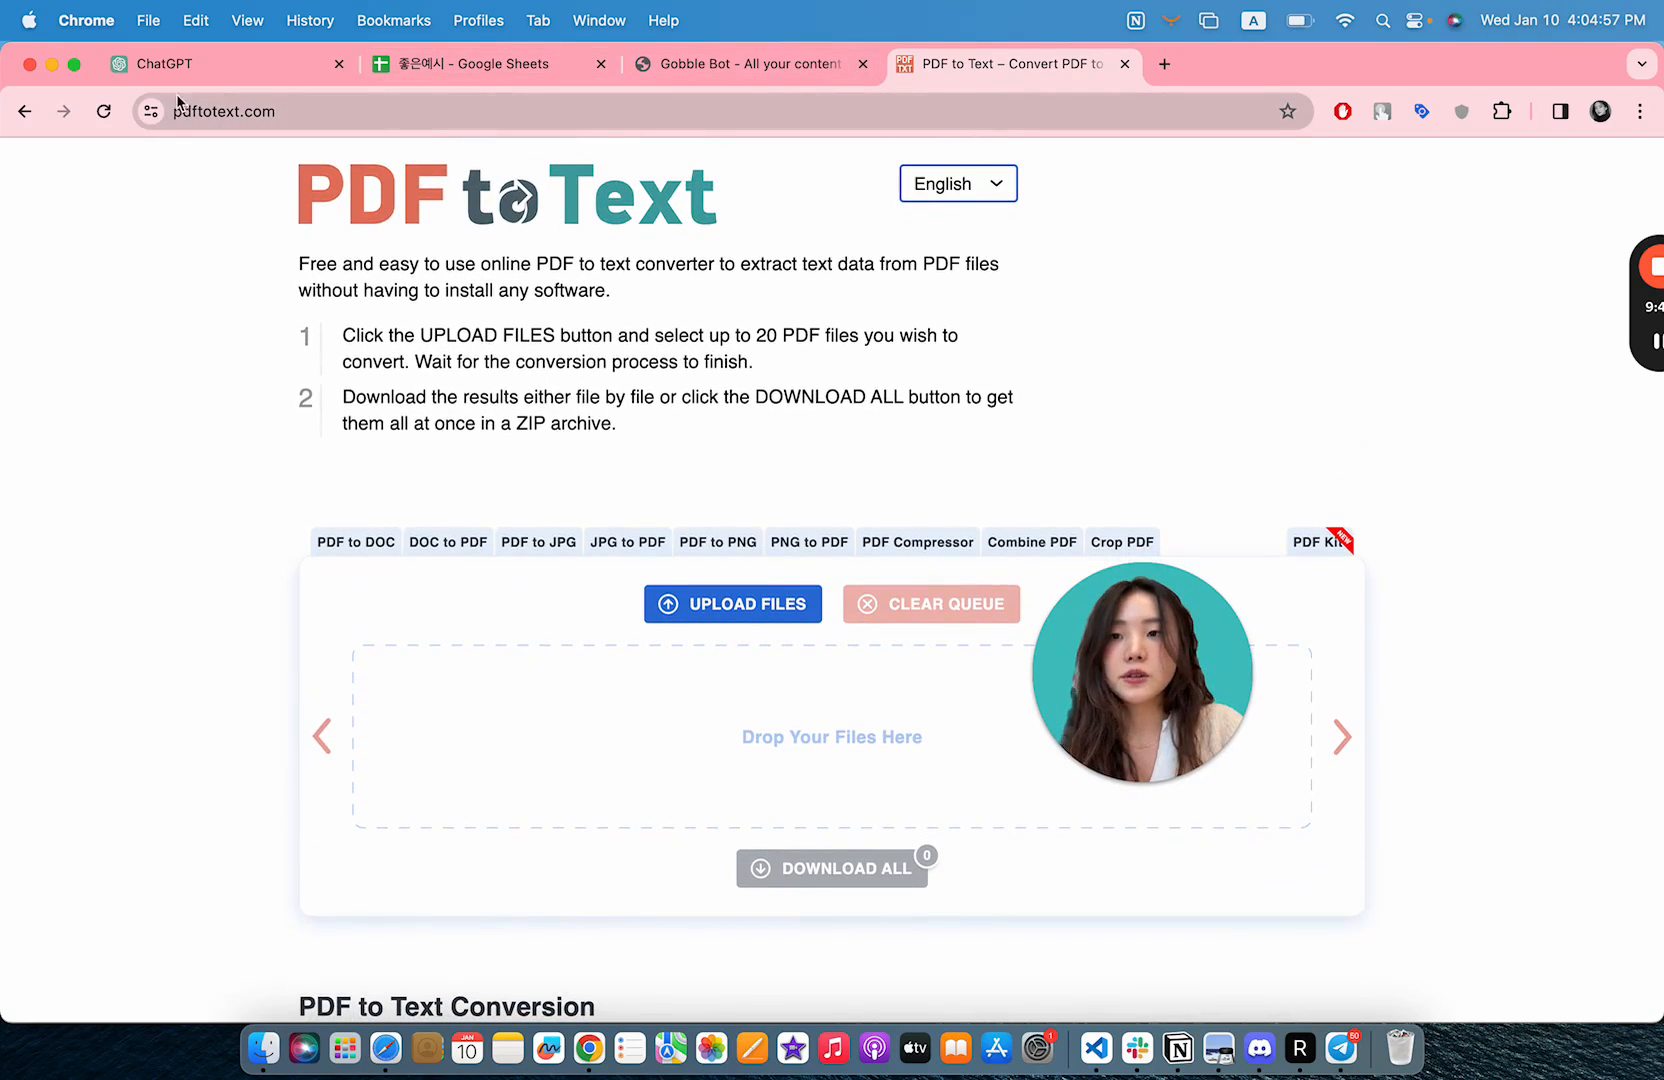
- Return to the GPT's configuration page and check the tips list in the overview of open windows
left_click(165, 63)
scroll(356, 670, "down", 2)
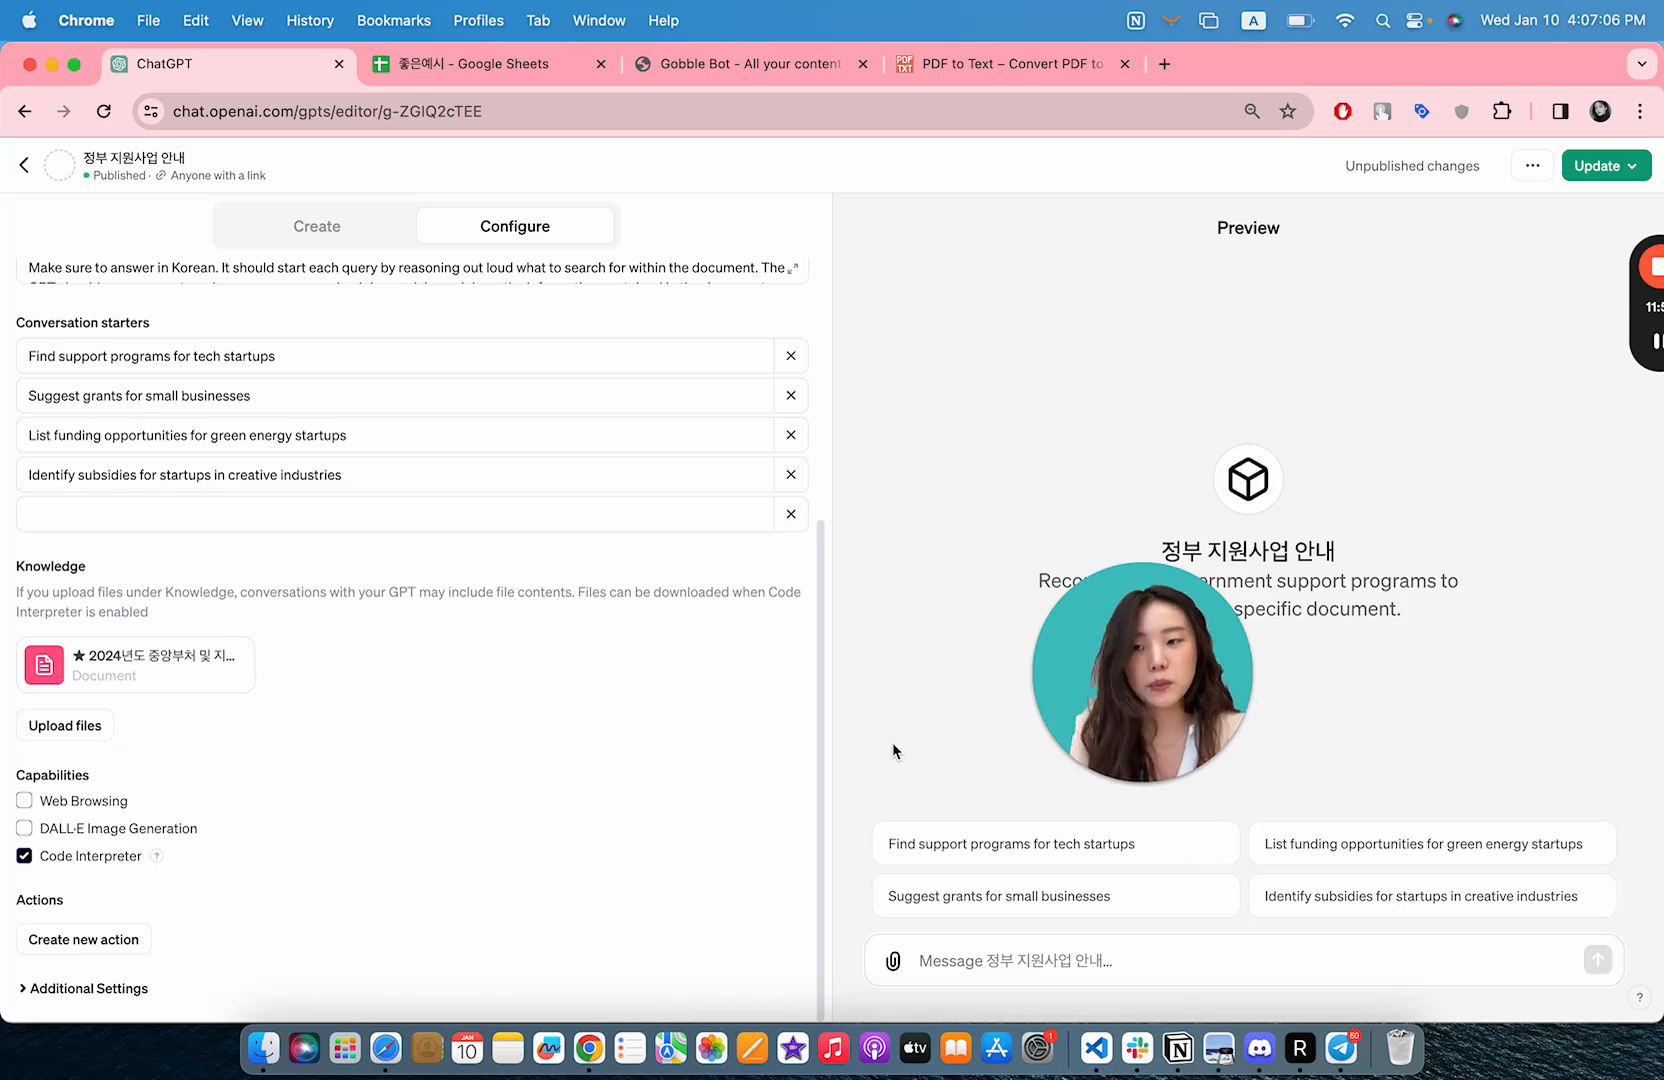
key("ctrl+Up")
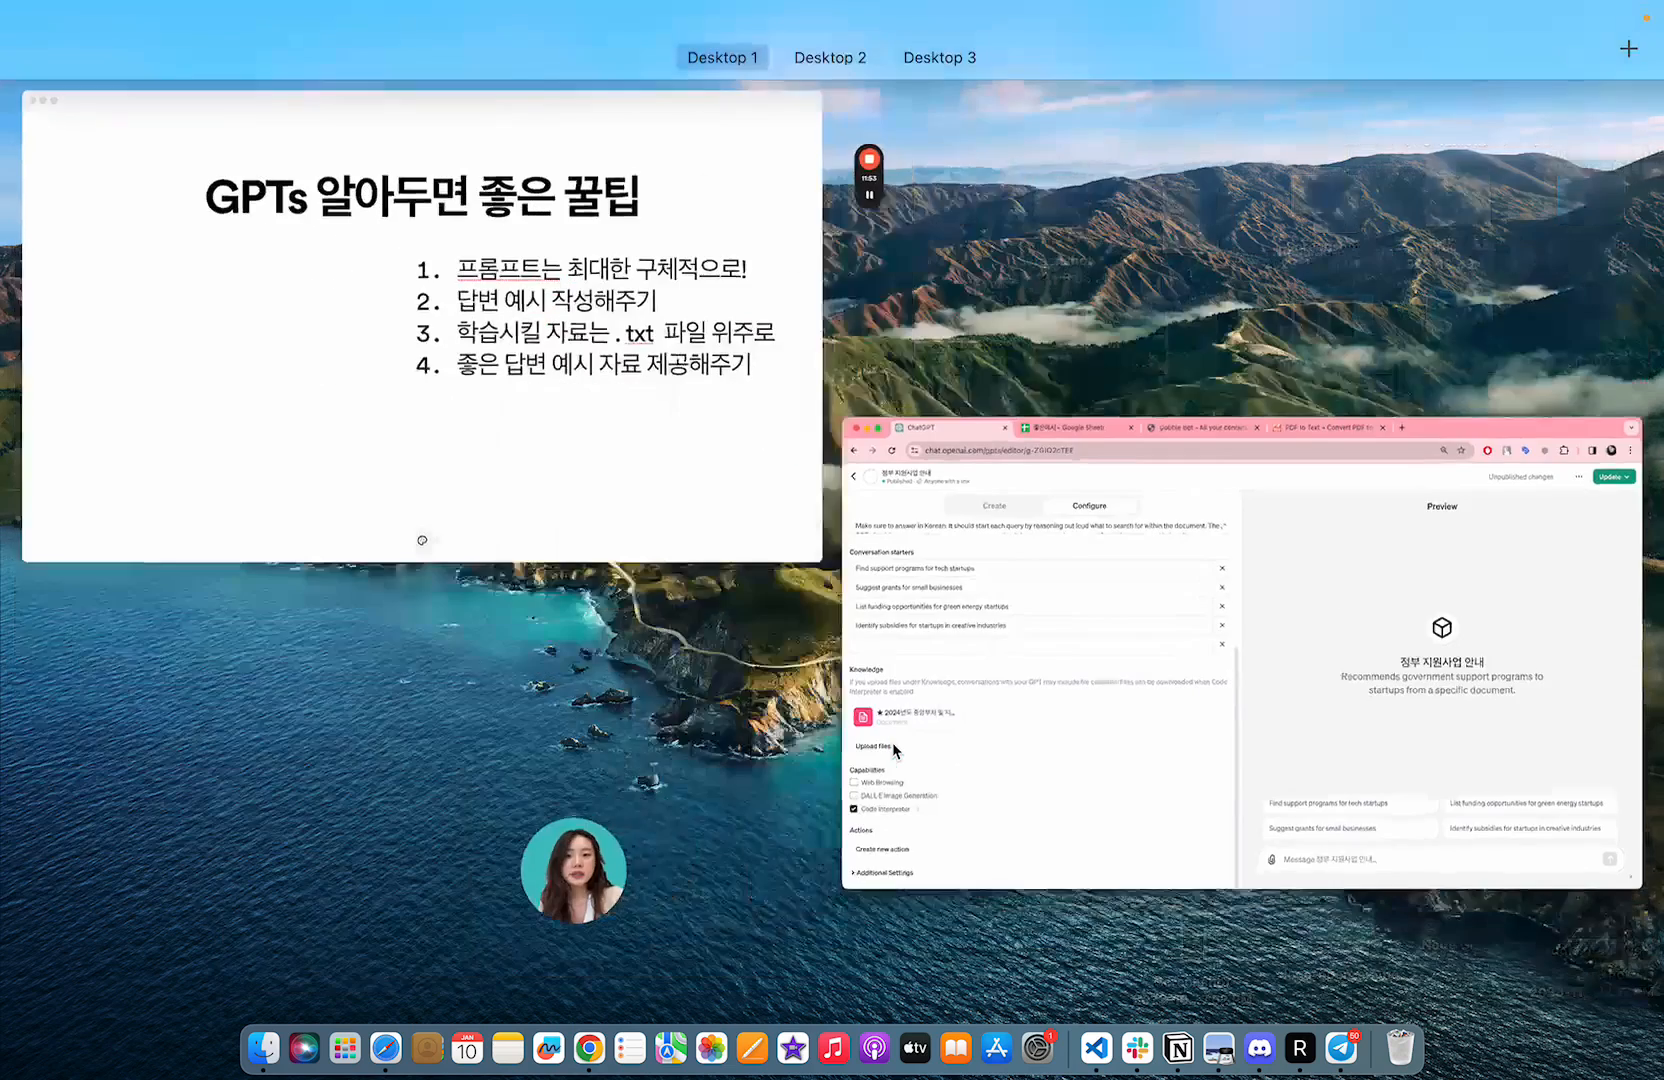
left_click(894, 748)
- Switch to the 좋은예시 spreadsheet and review its 질문 and 답변 columns by highlighting each one from row 3 downward
left_click(462, 62)
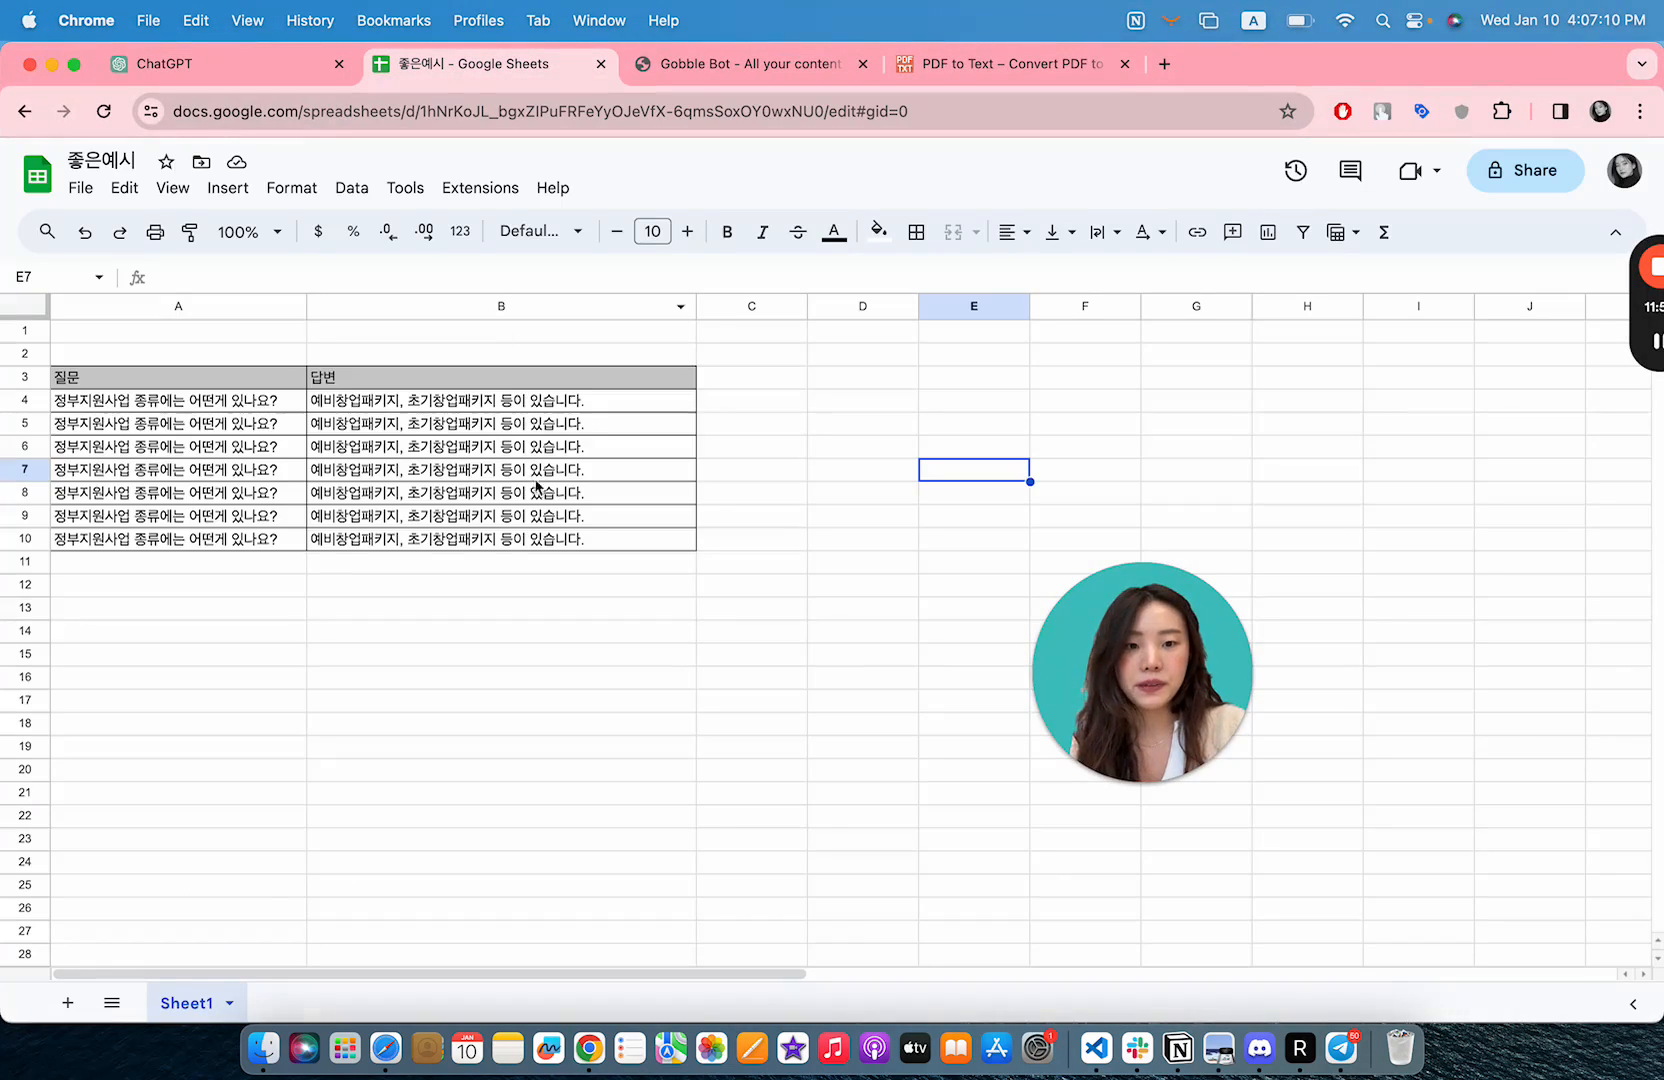
left_click(762, 600)
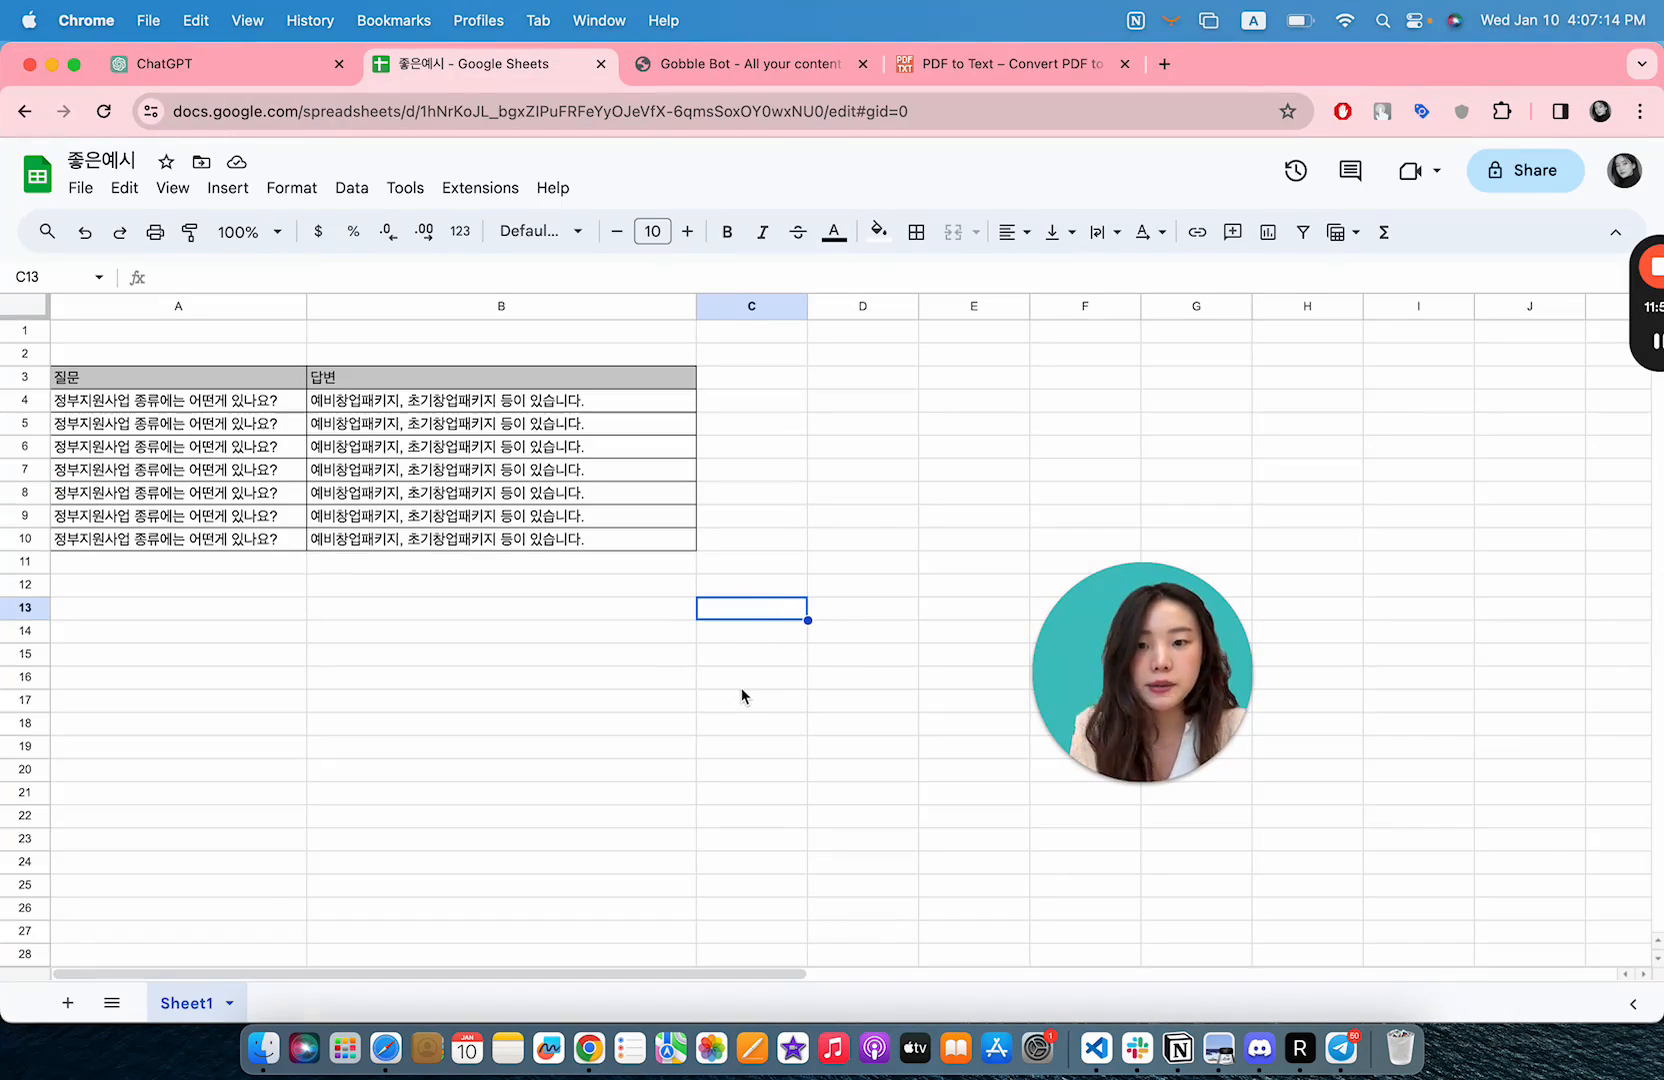
left_click(577, 616)
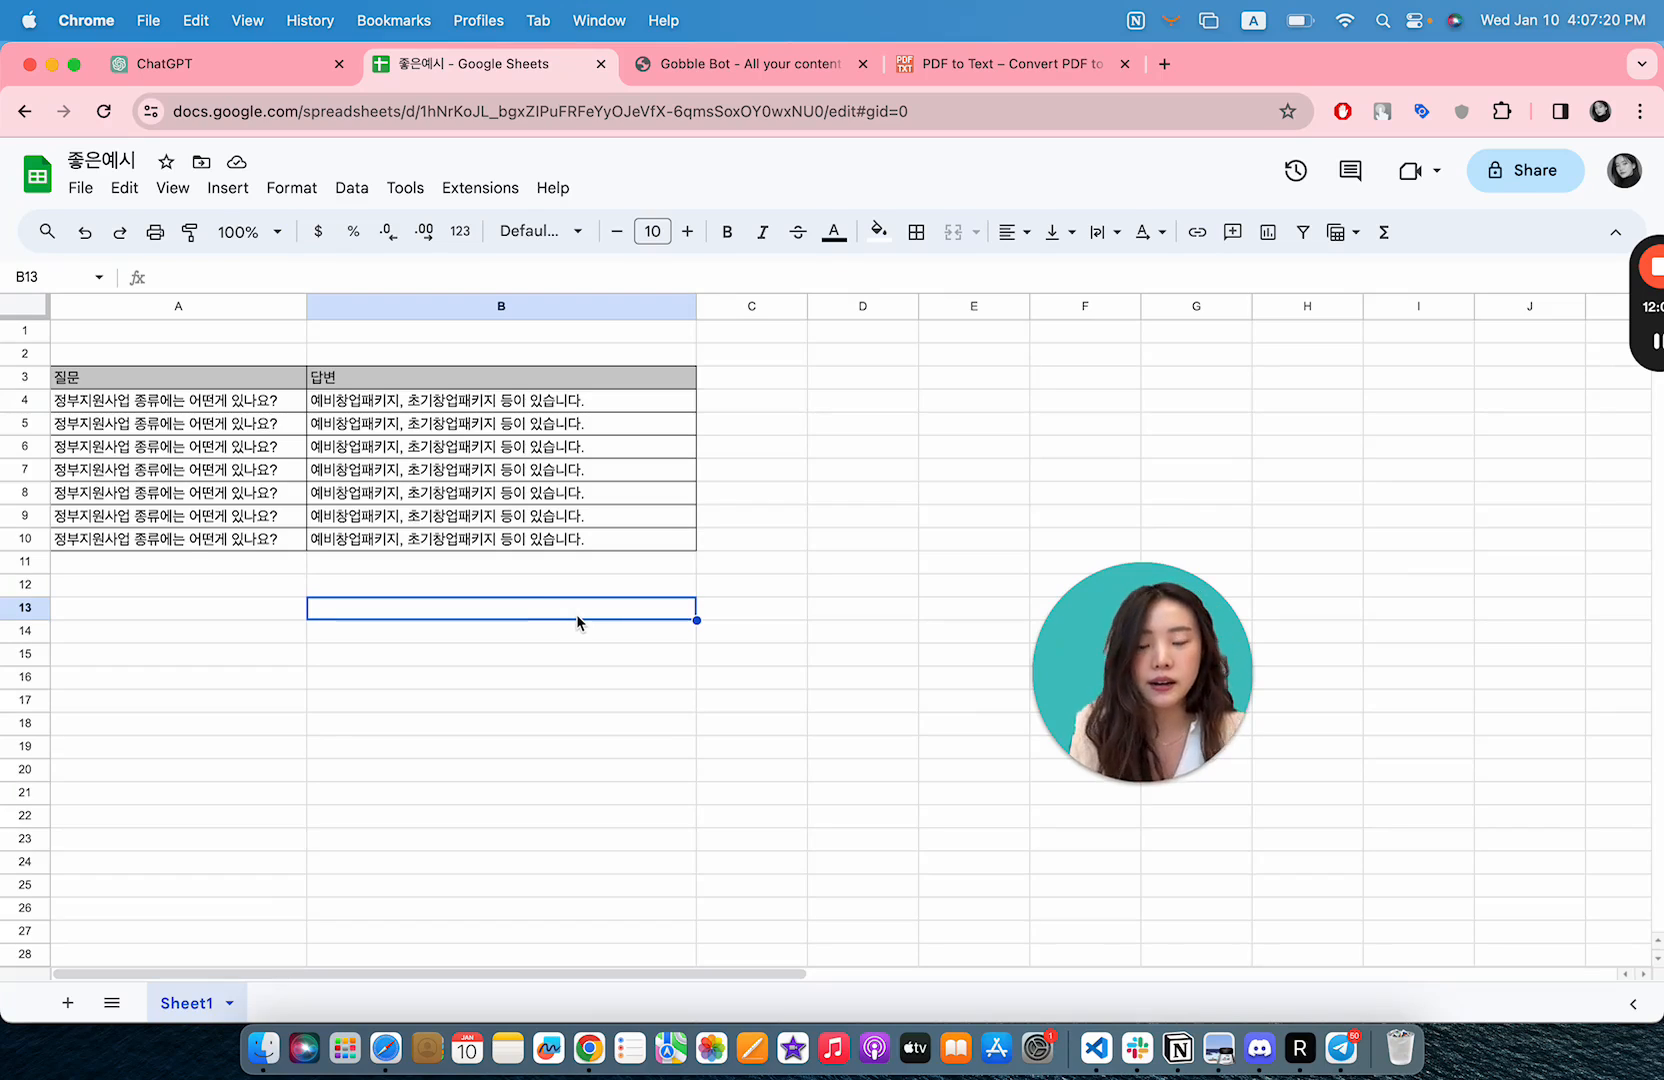
left_click(150, 410)
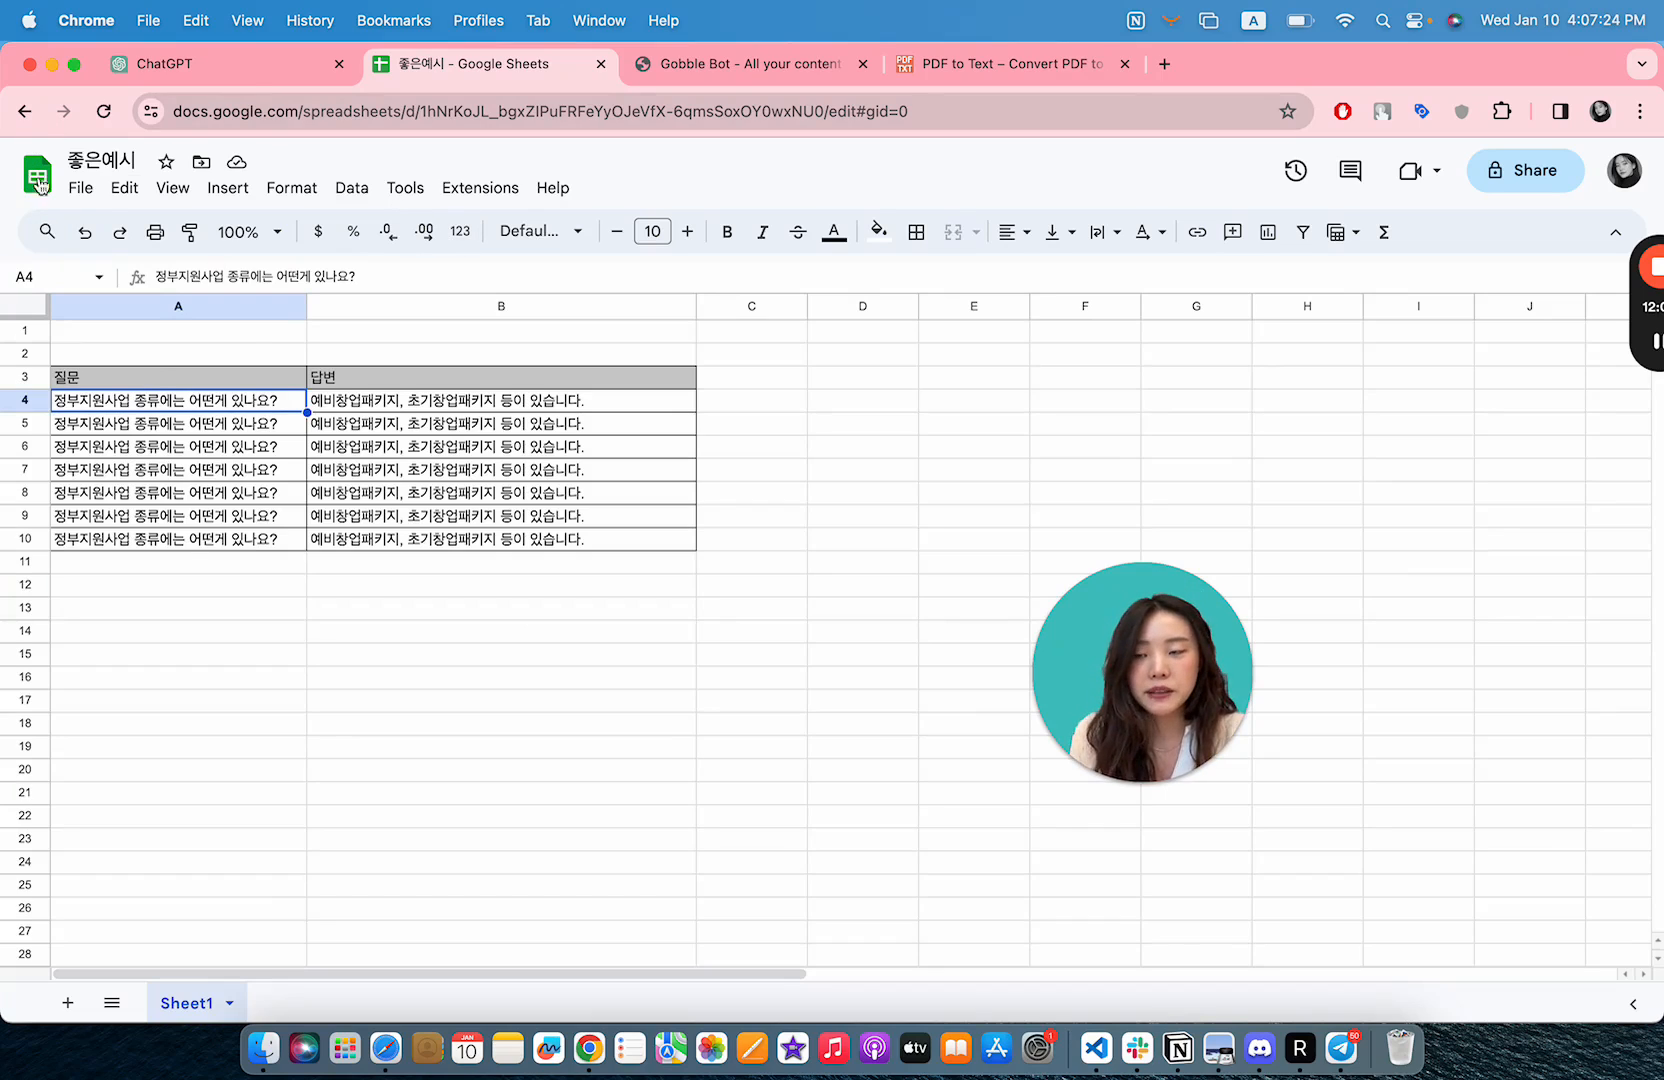
left_click_drag(187, 383, 172, 541)
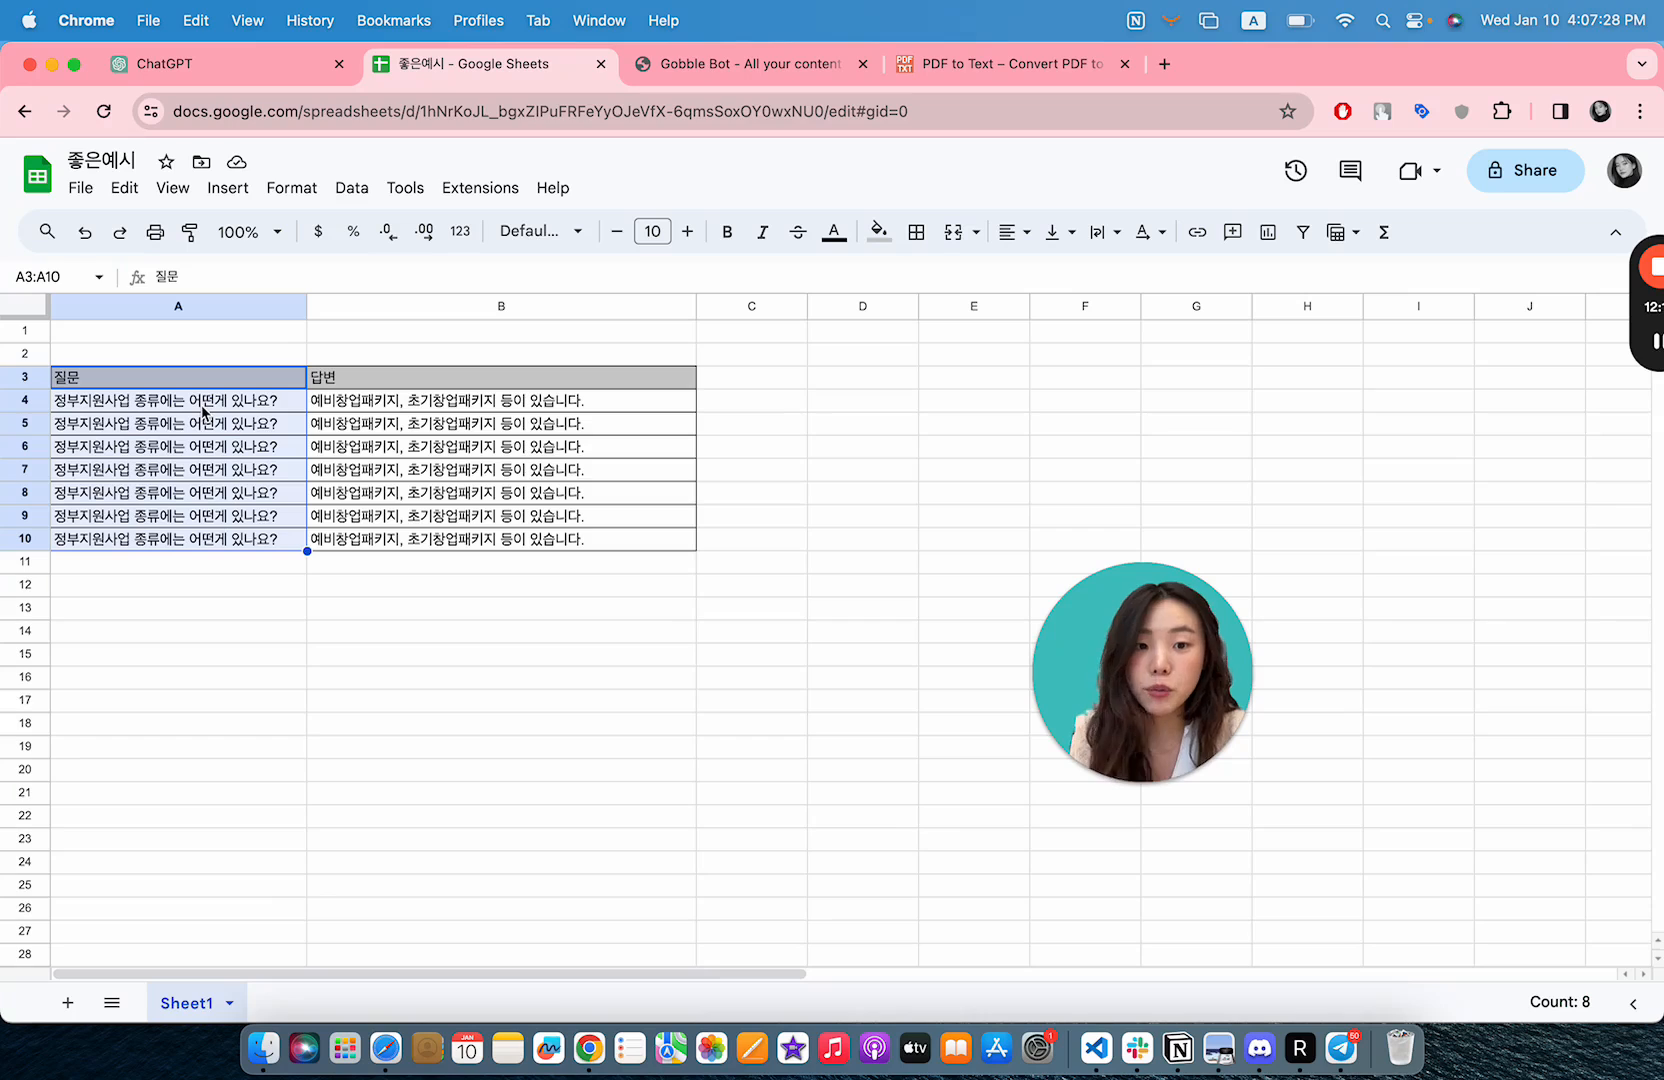
left_click(226, 585)
left_click(221, 380)
left_click_drag(221, 380, 219, 858)
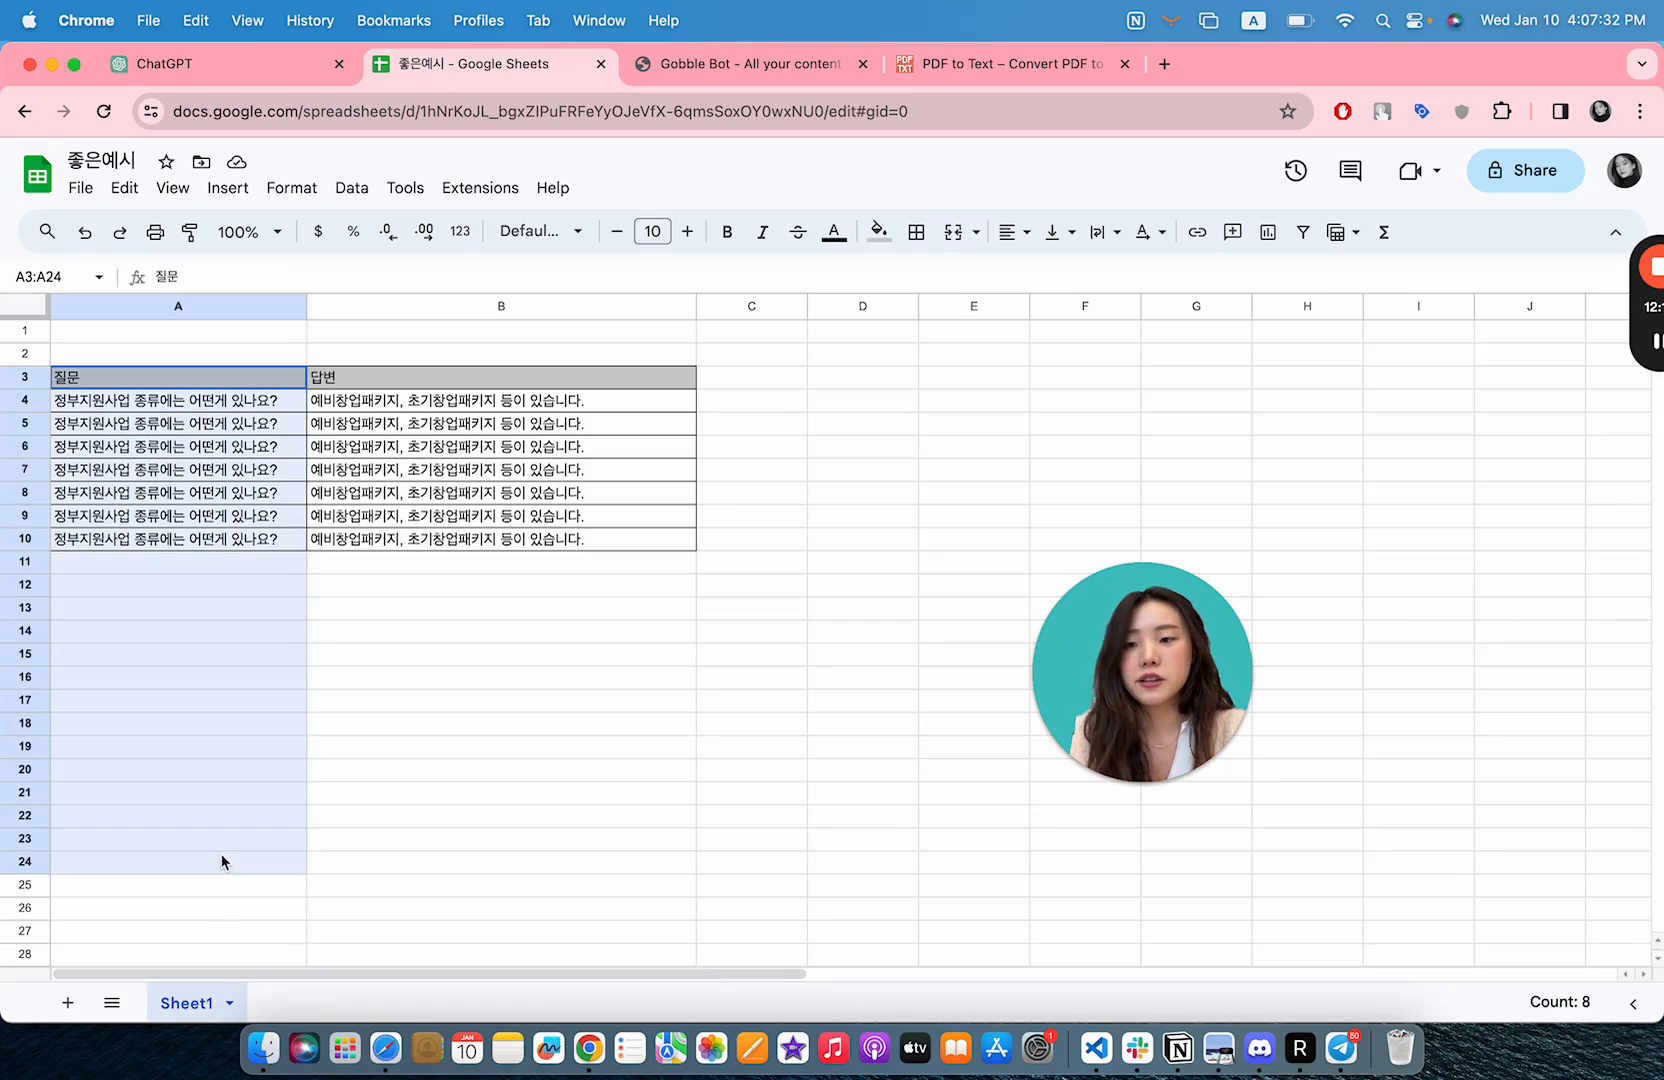
left_click(382, 860)
left_click_drag(402, 378, 429, 881)
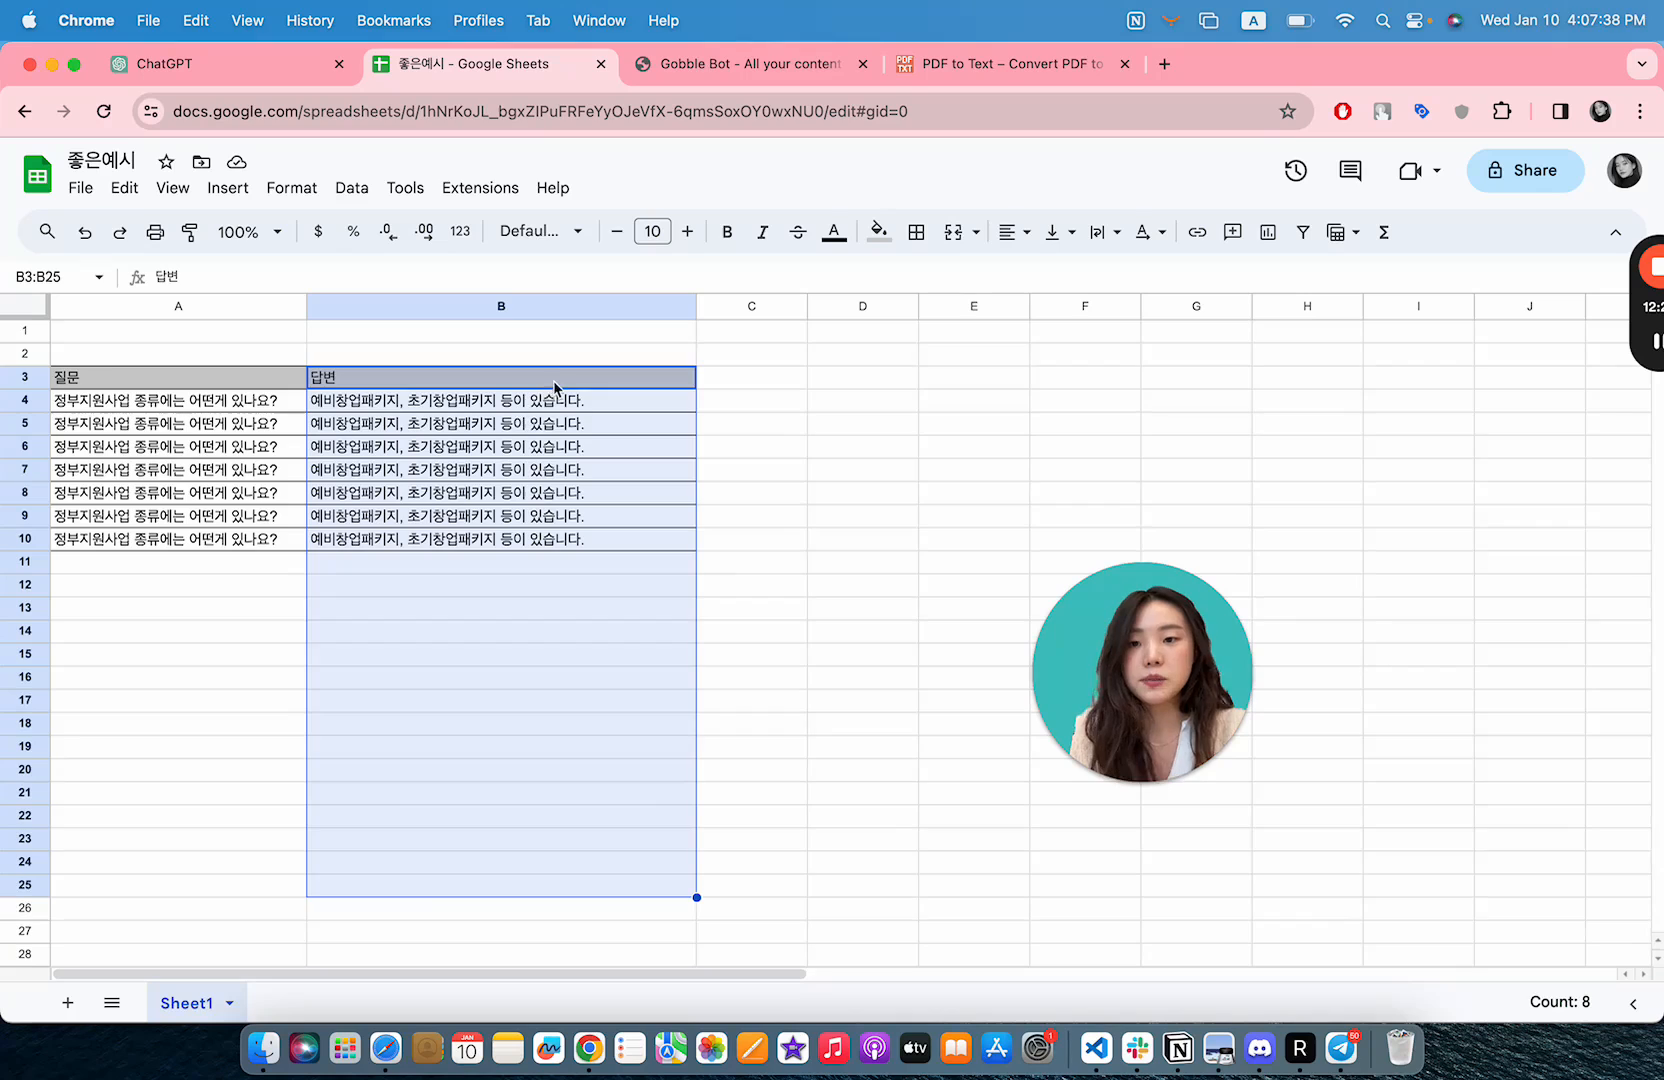
- Go through individual cells down the 답변 column, from B4 into the empty rows below the table
left_click(624, 400)
left_click(629, 429)
left_click(630, 494)
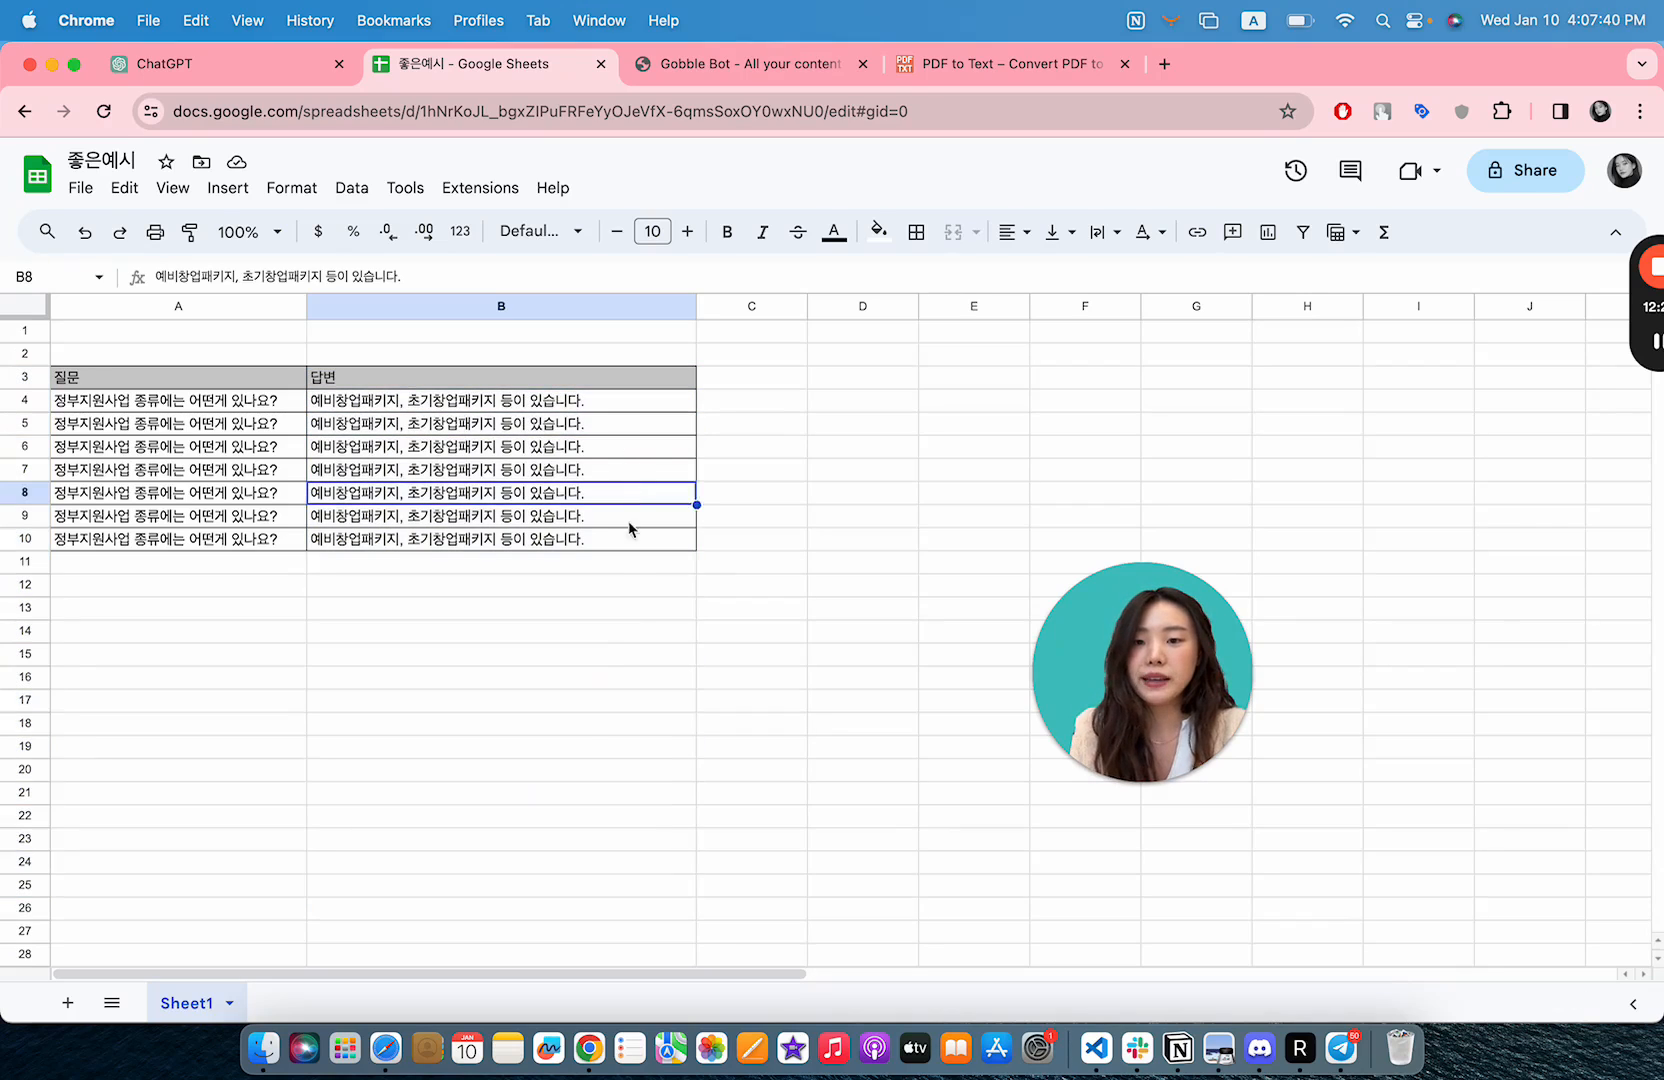
left_click(618, 562)
left_click(604, 626)
left_click(586, 726)
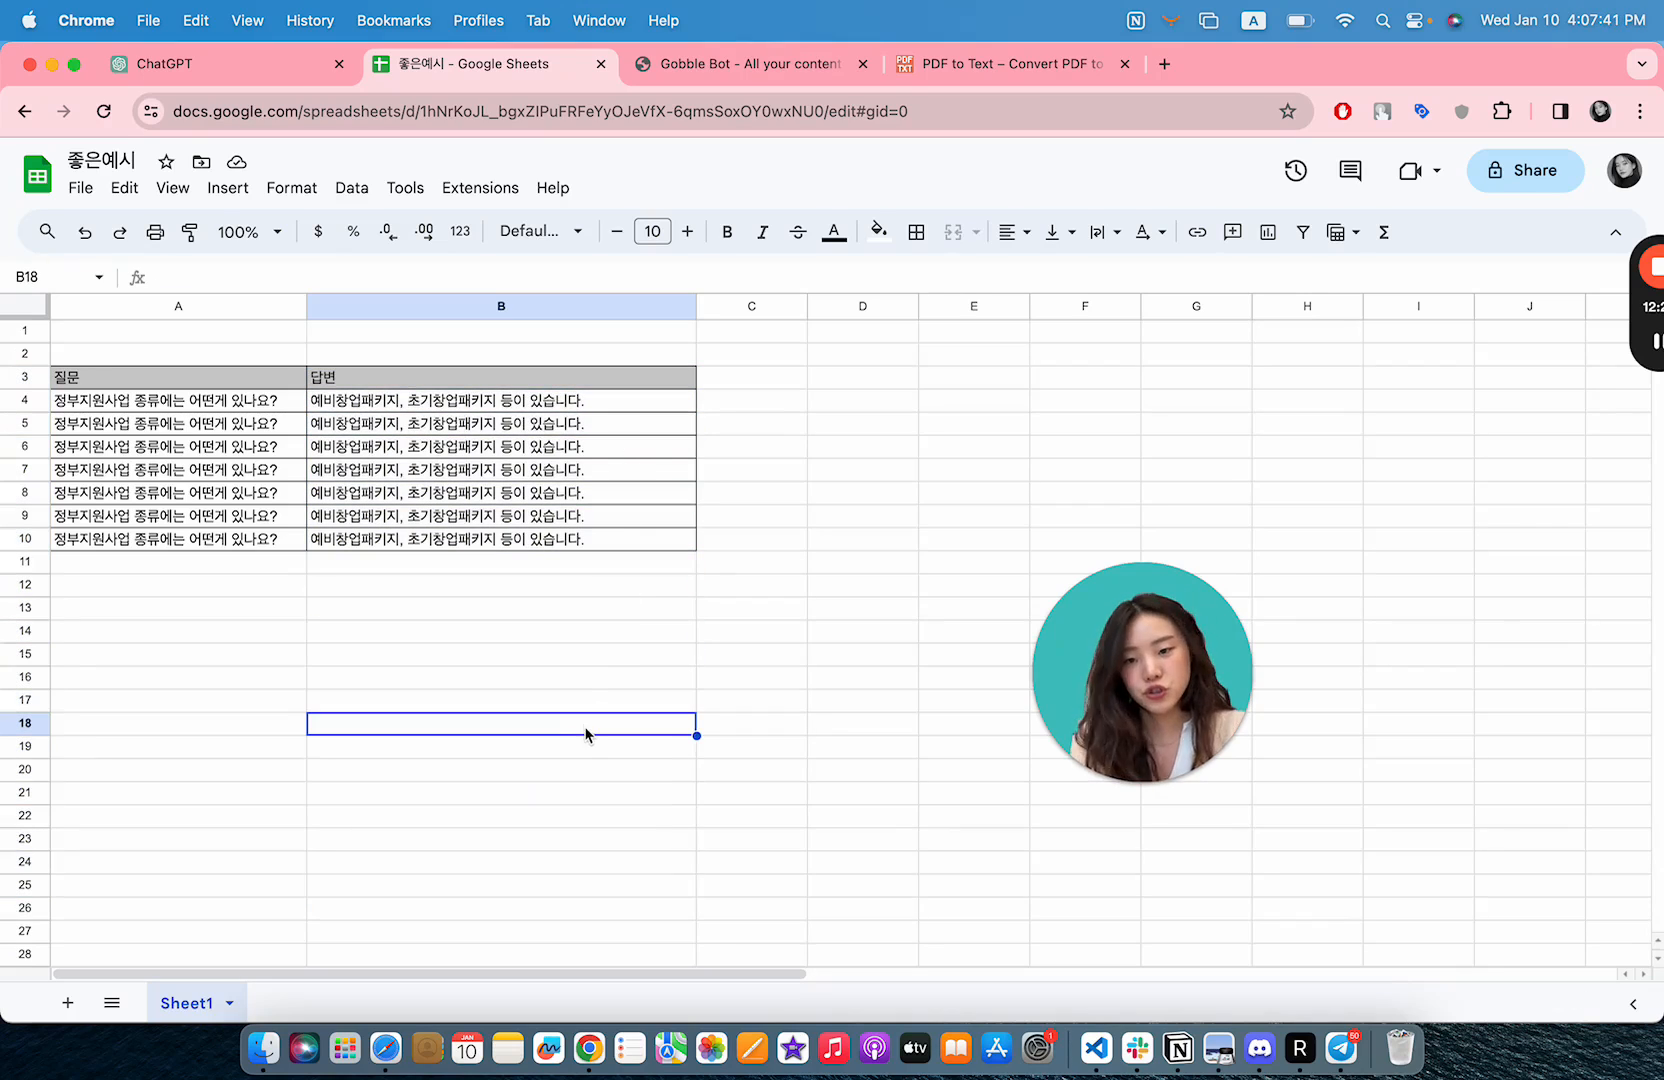
left_click(592, 817)
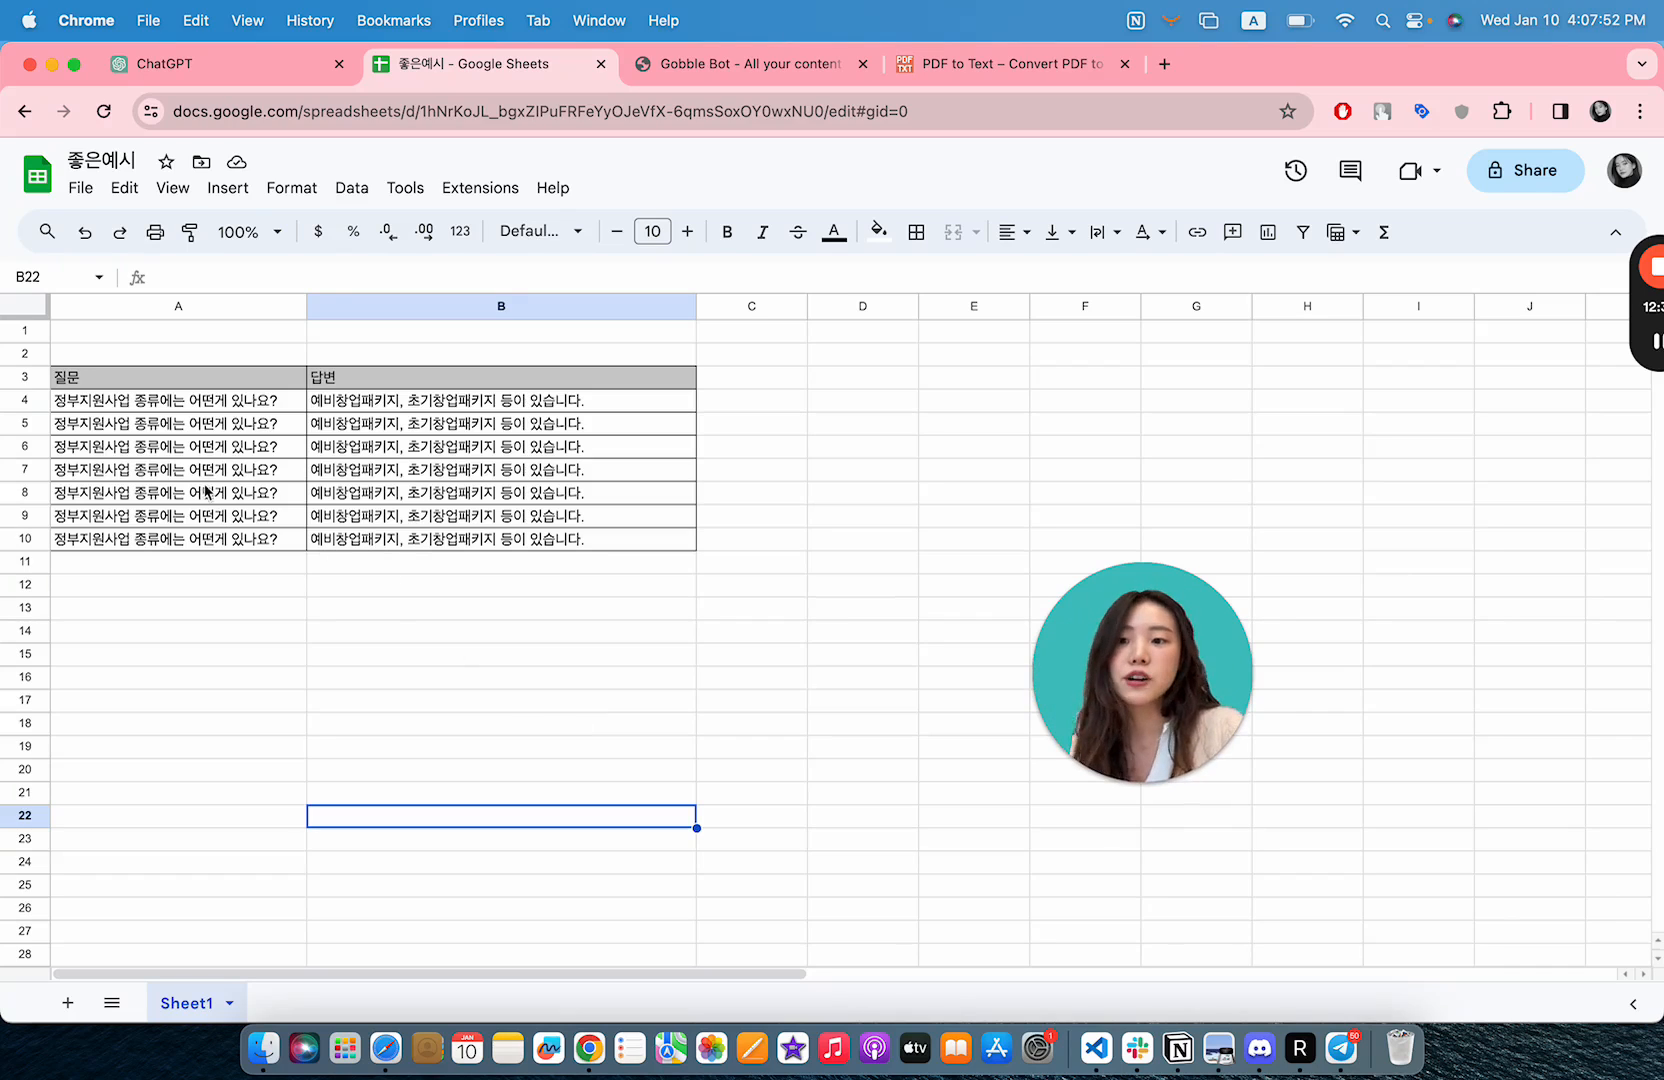
- Highlight the 질문 and 답변 columns together over A3:B22 and look at the spreadsheet's file options
left_click_drag(182, 383, 583, 832)
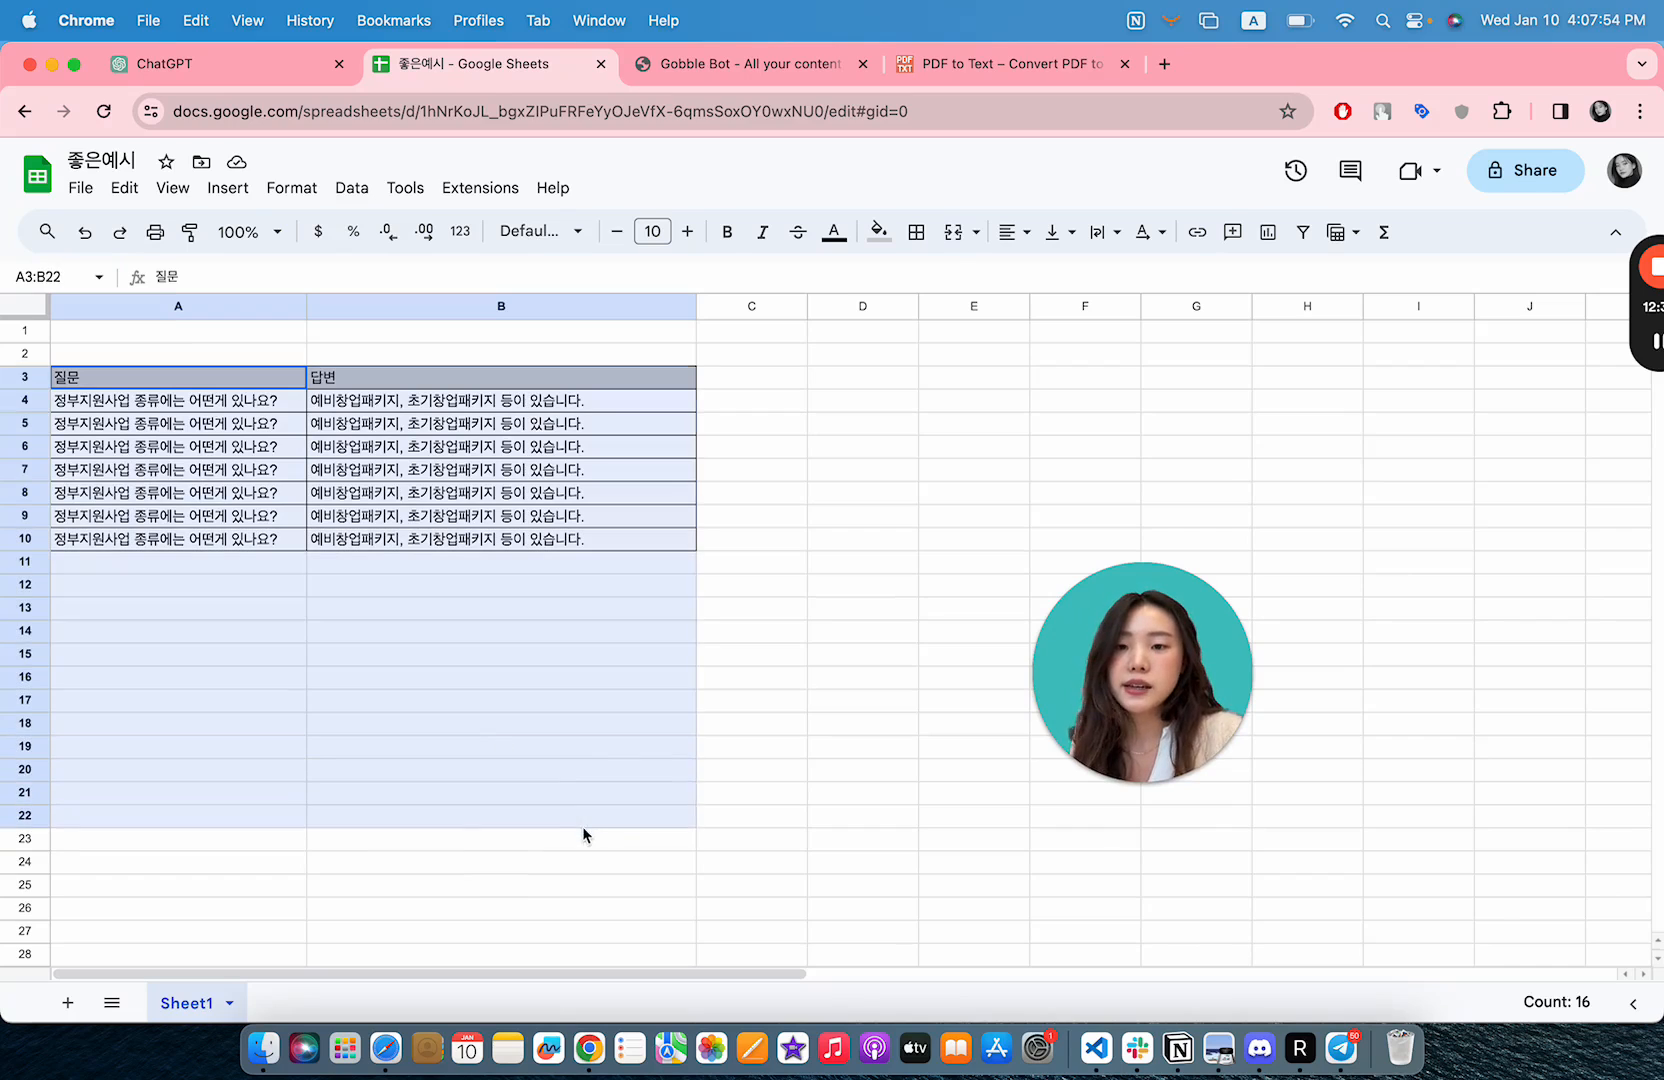
left_click(761, 542)
left_click(80, 188)
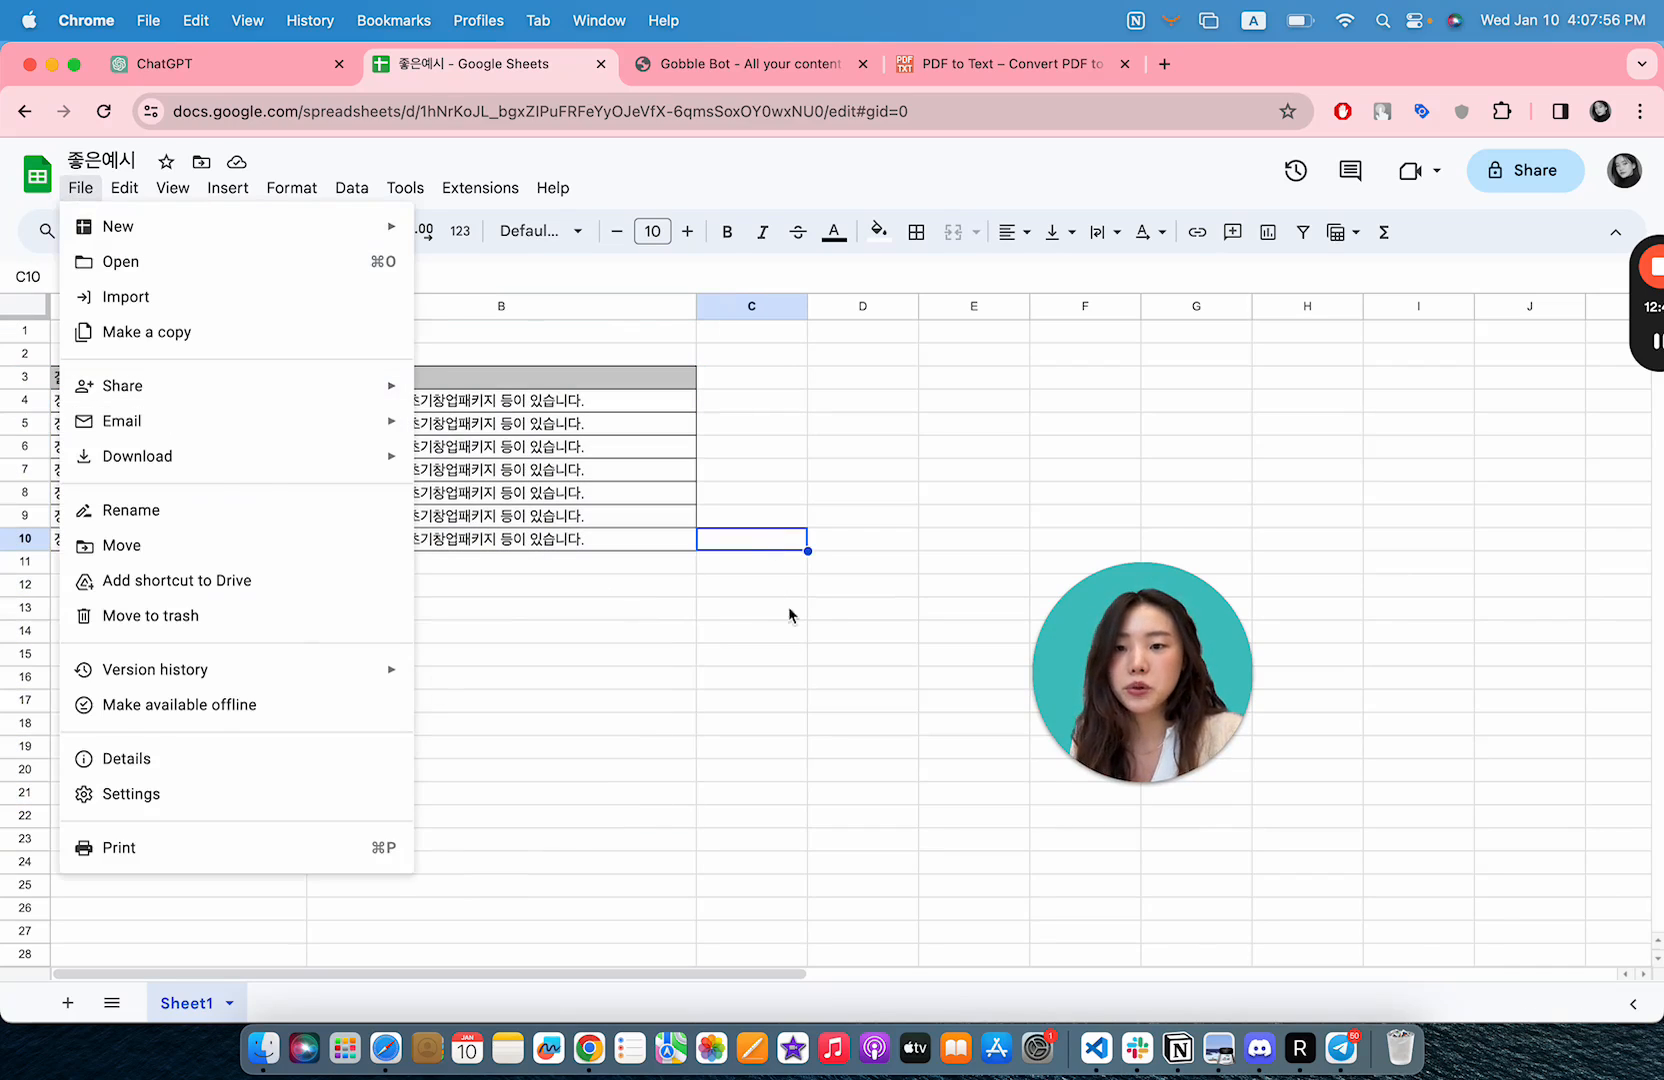
left_click(776, 698)
- Go back to the GPT's Knowledge section and recheck the list of GPT tips among the open windows
left_click(228, 78)
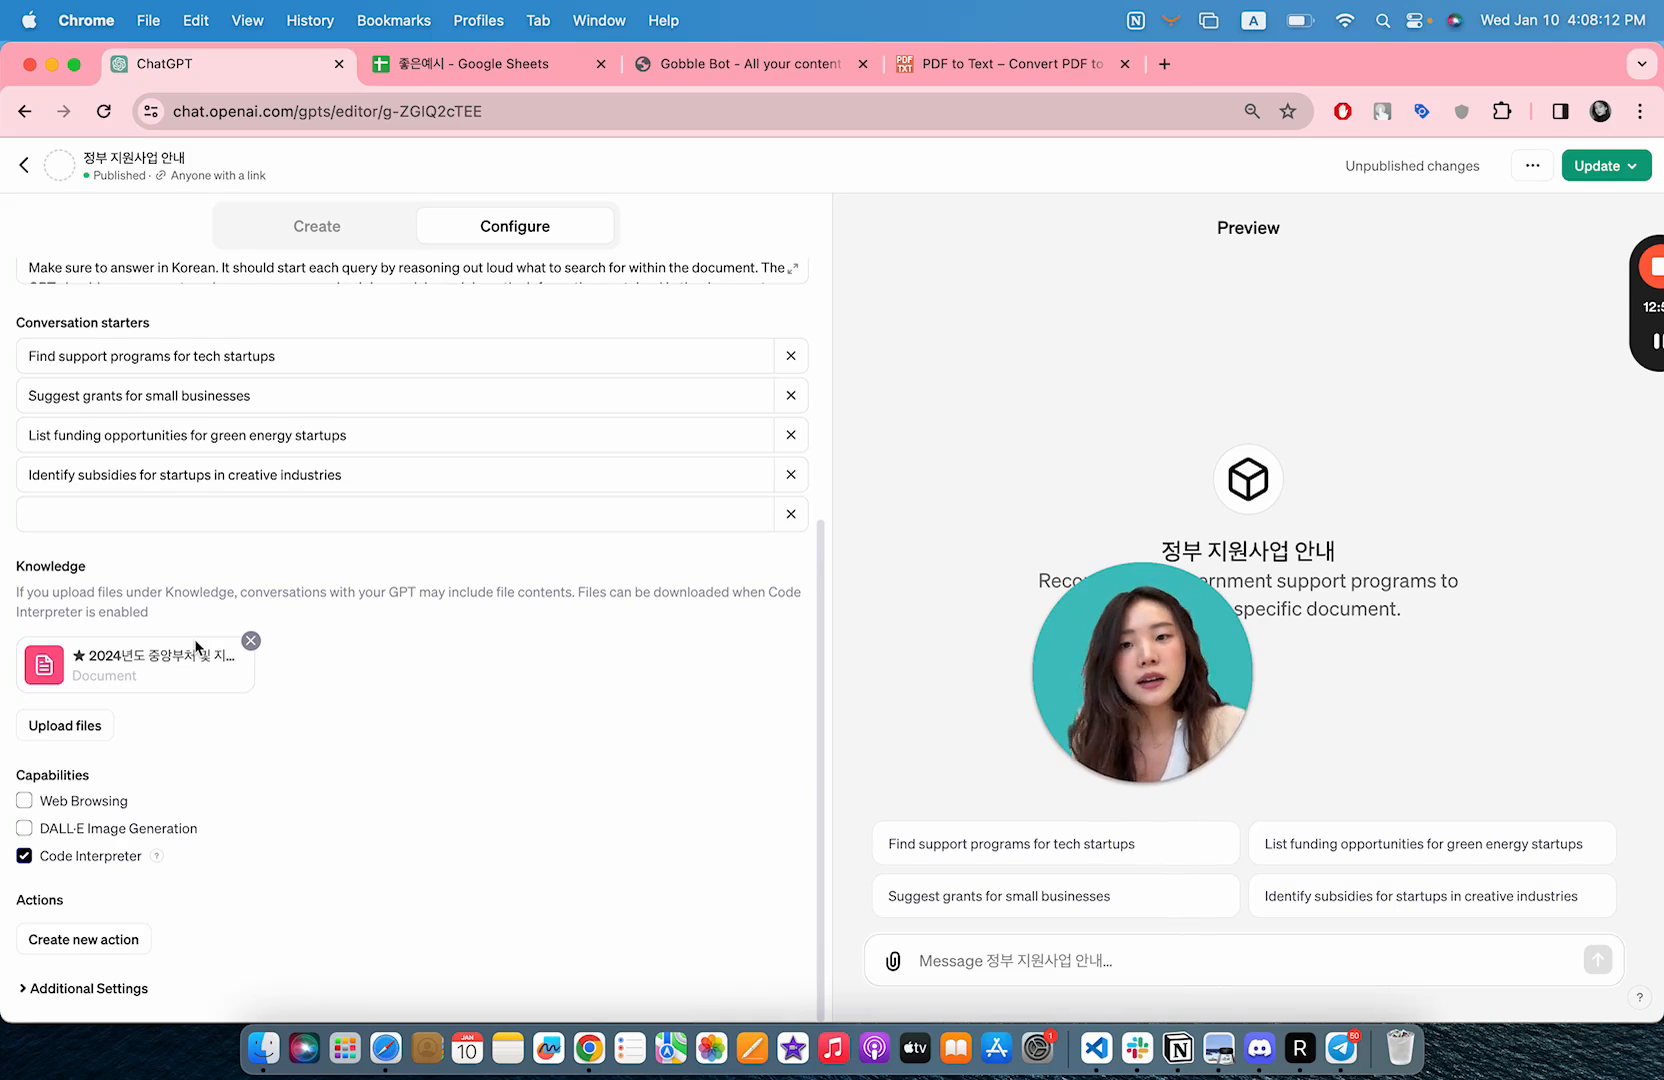
key("ctrl+Up")
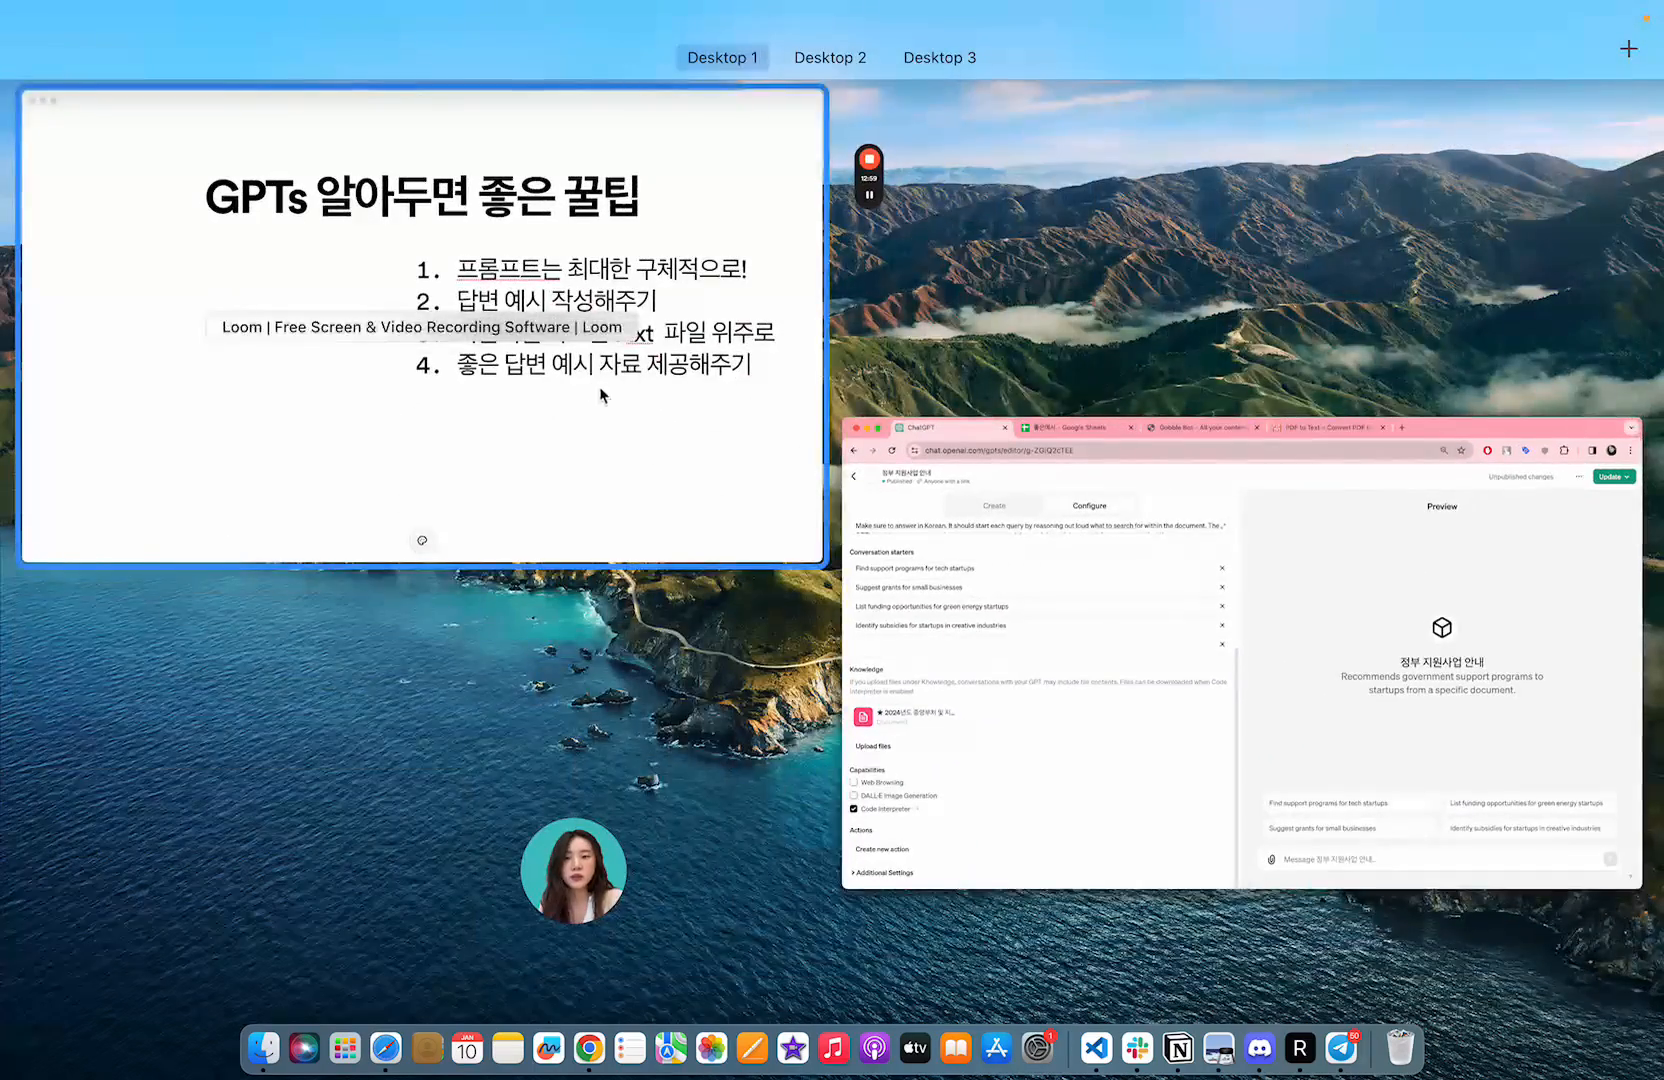
left_click(1077, 660)
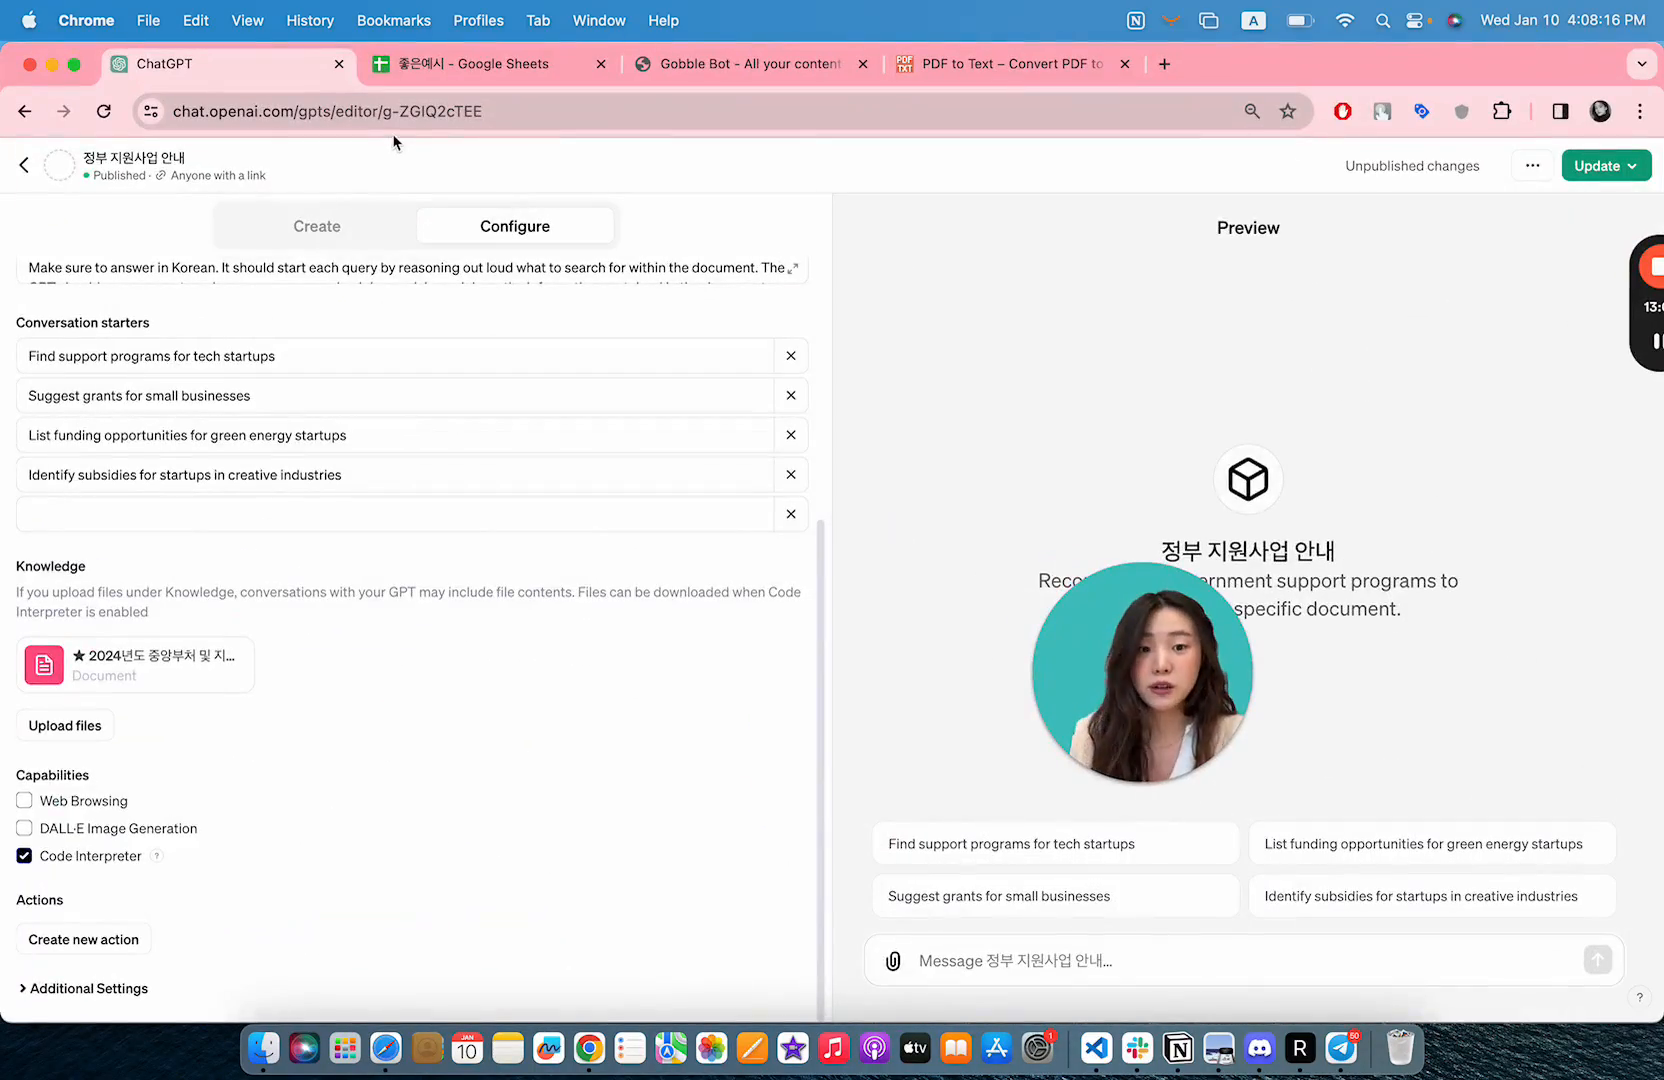
- Return to the 좋은예시 spreadsheet and review the question-and-answer table by highlighting A3:B8
left_click(433, 66)
left_click(538, 684)
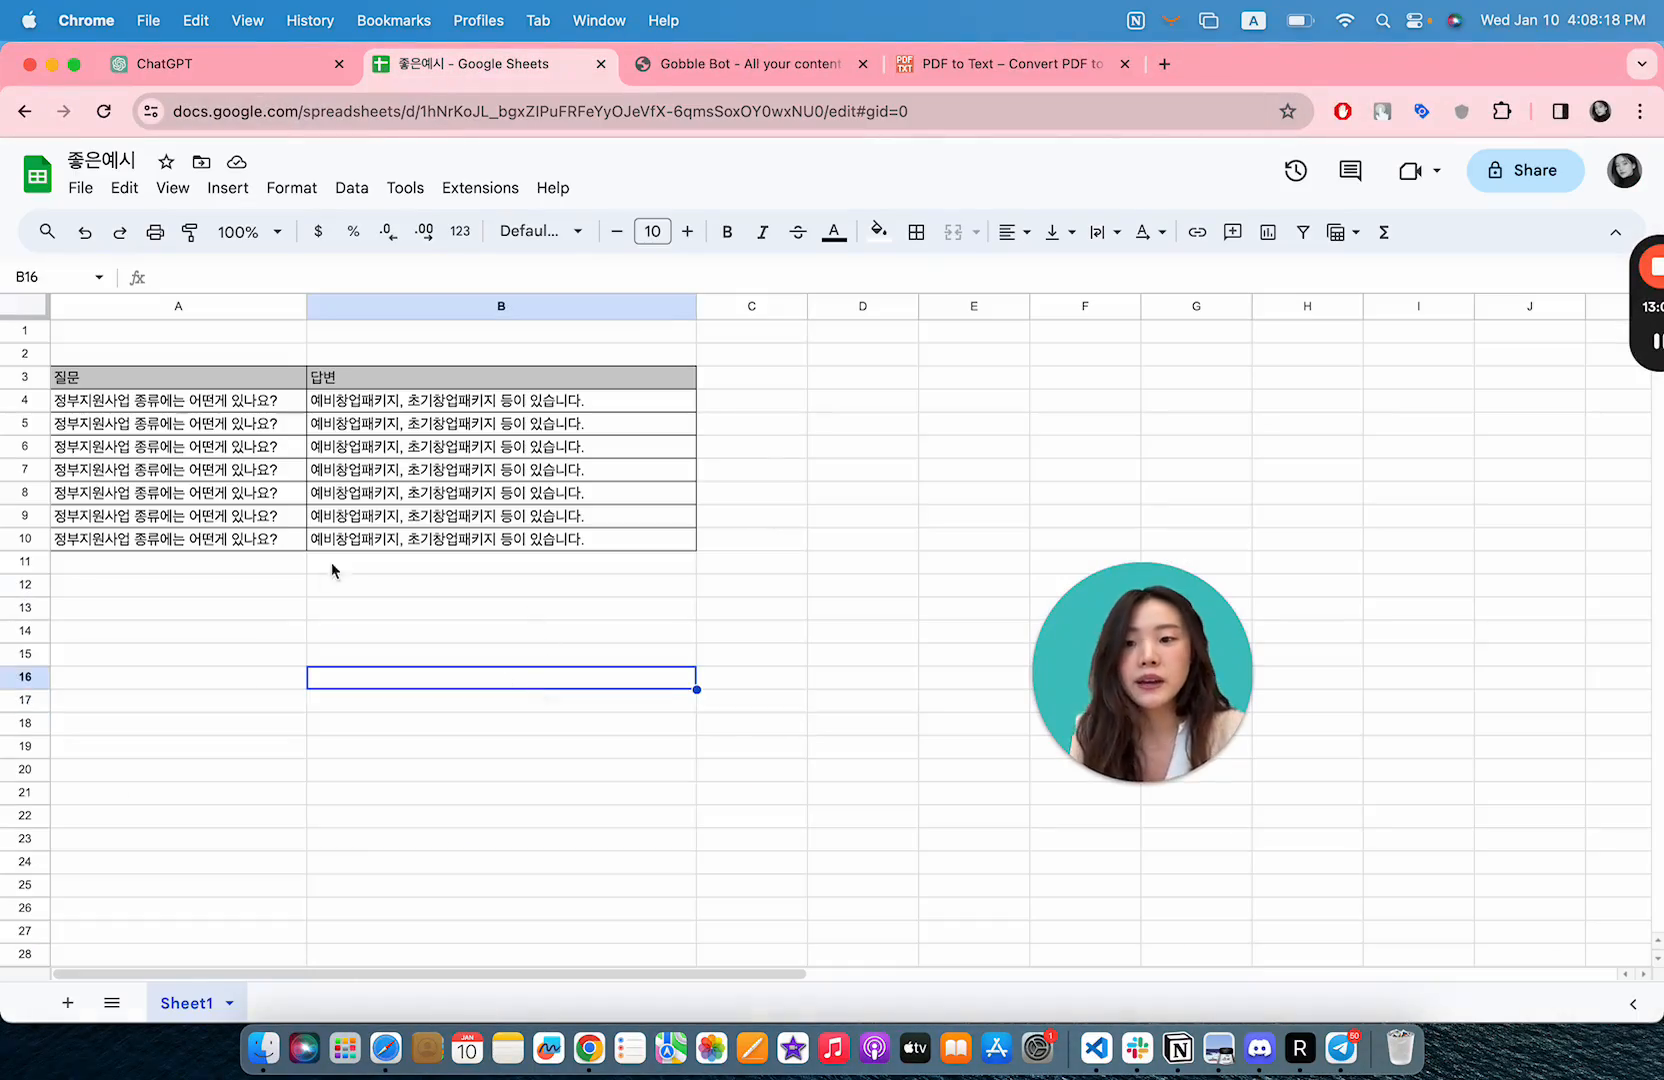
left_click(273, 591)
left_click_drag(220, 380, 595, 491)
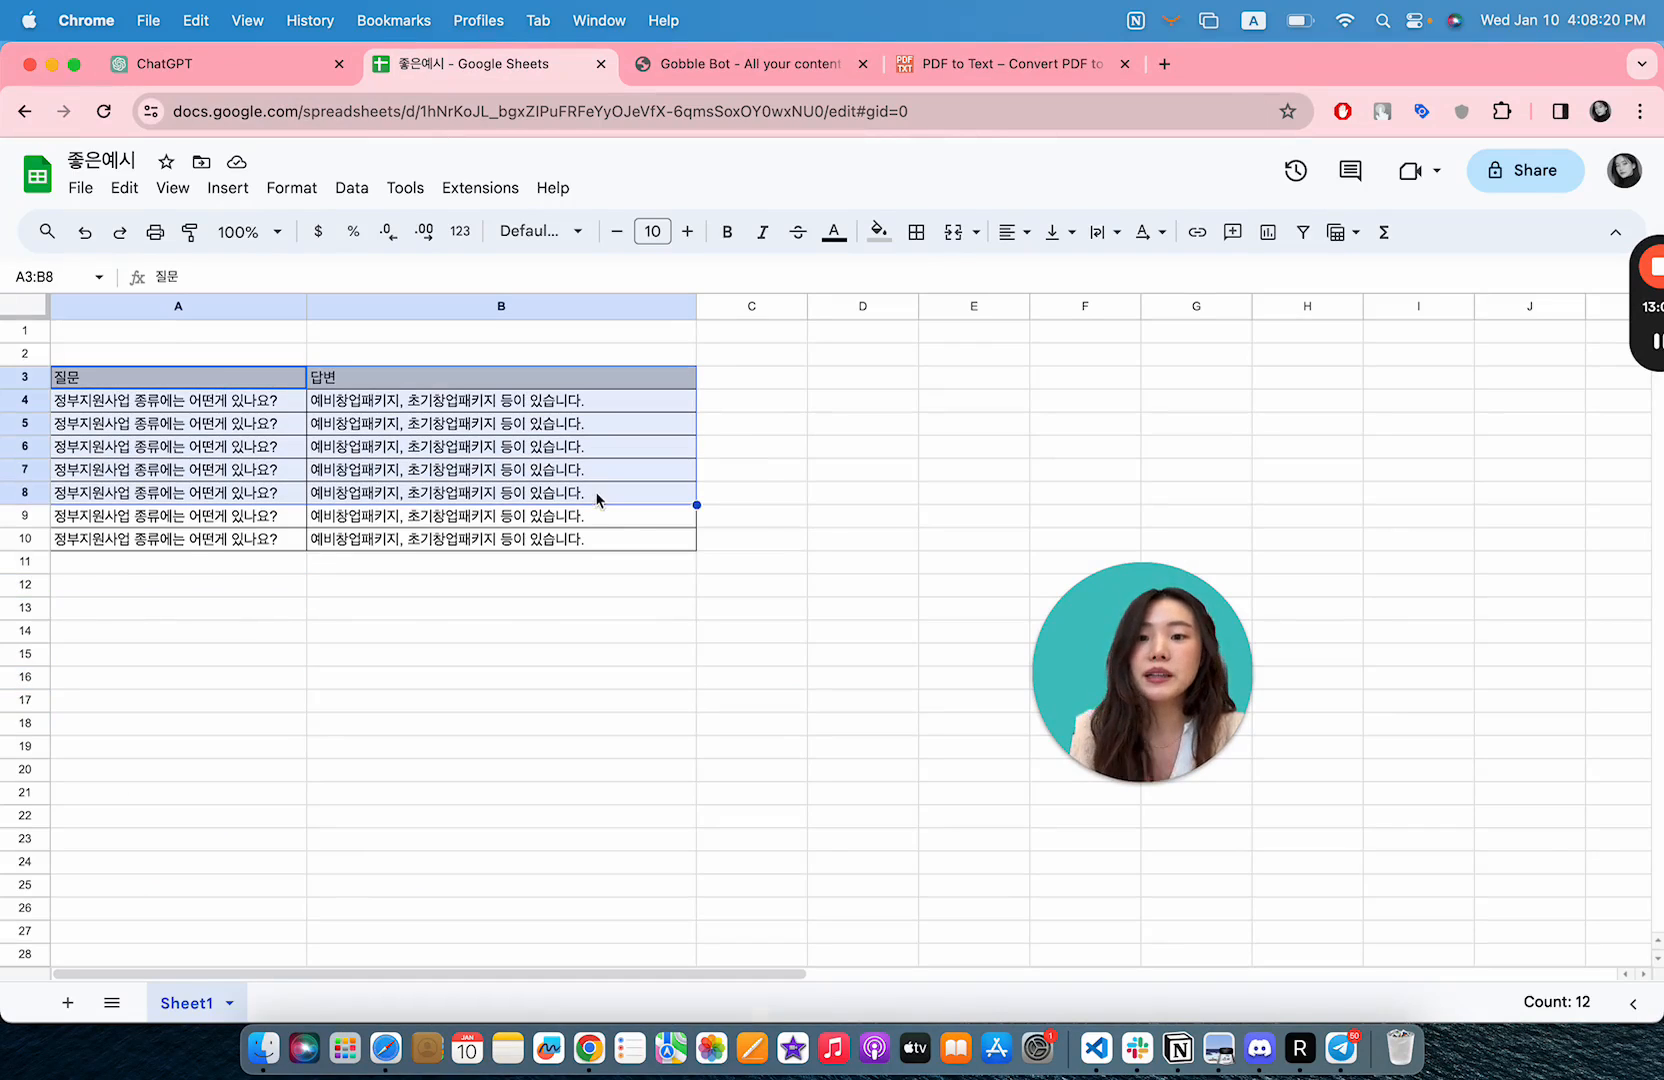
left_click(637, 589)
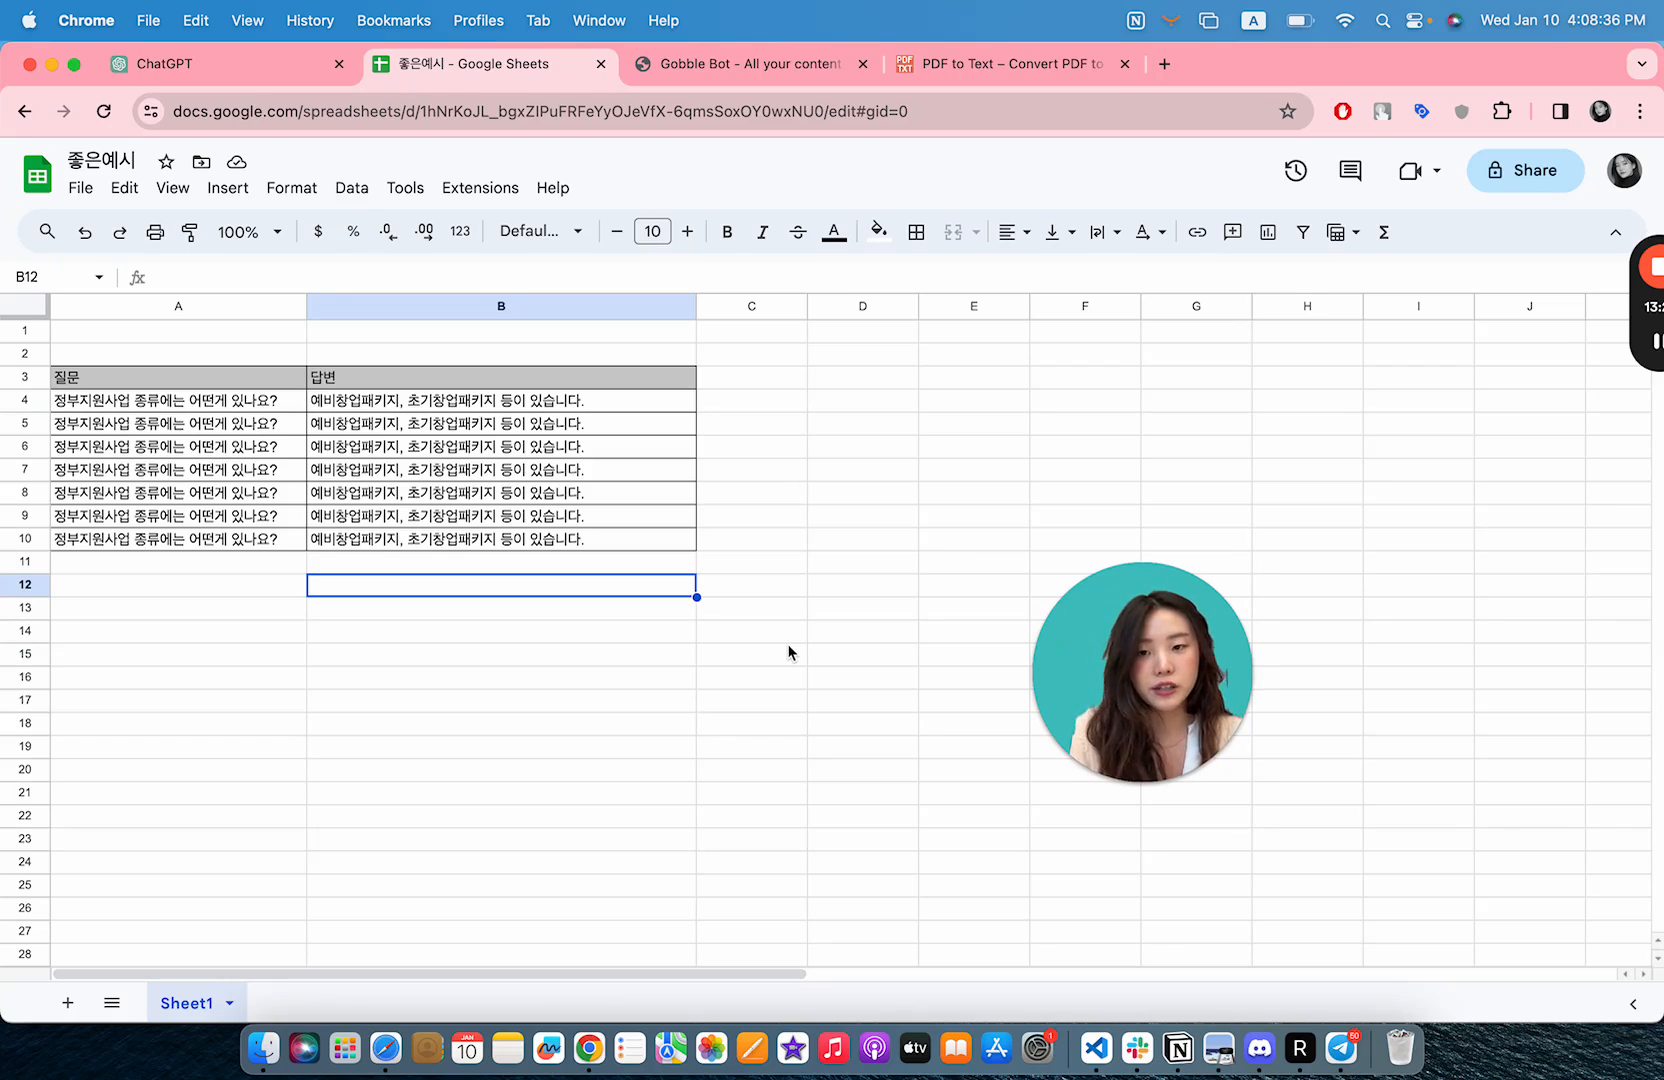
left_click(140, 386)
left_click(322, 656)
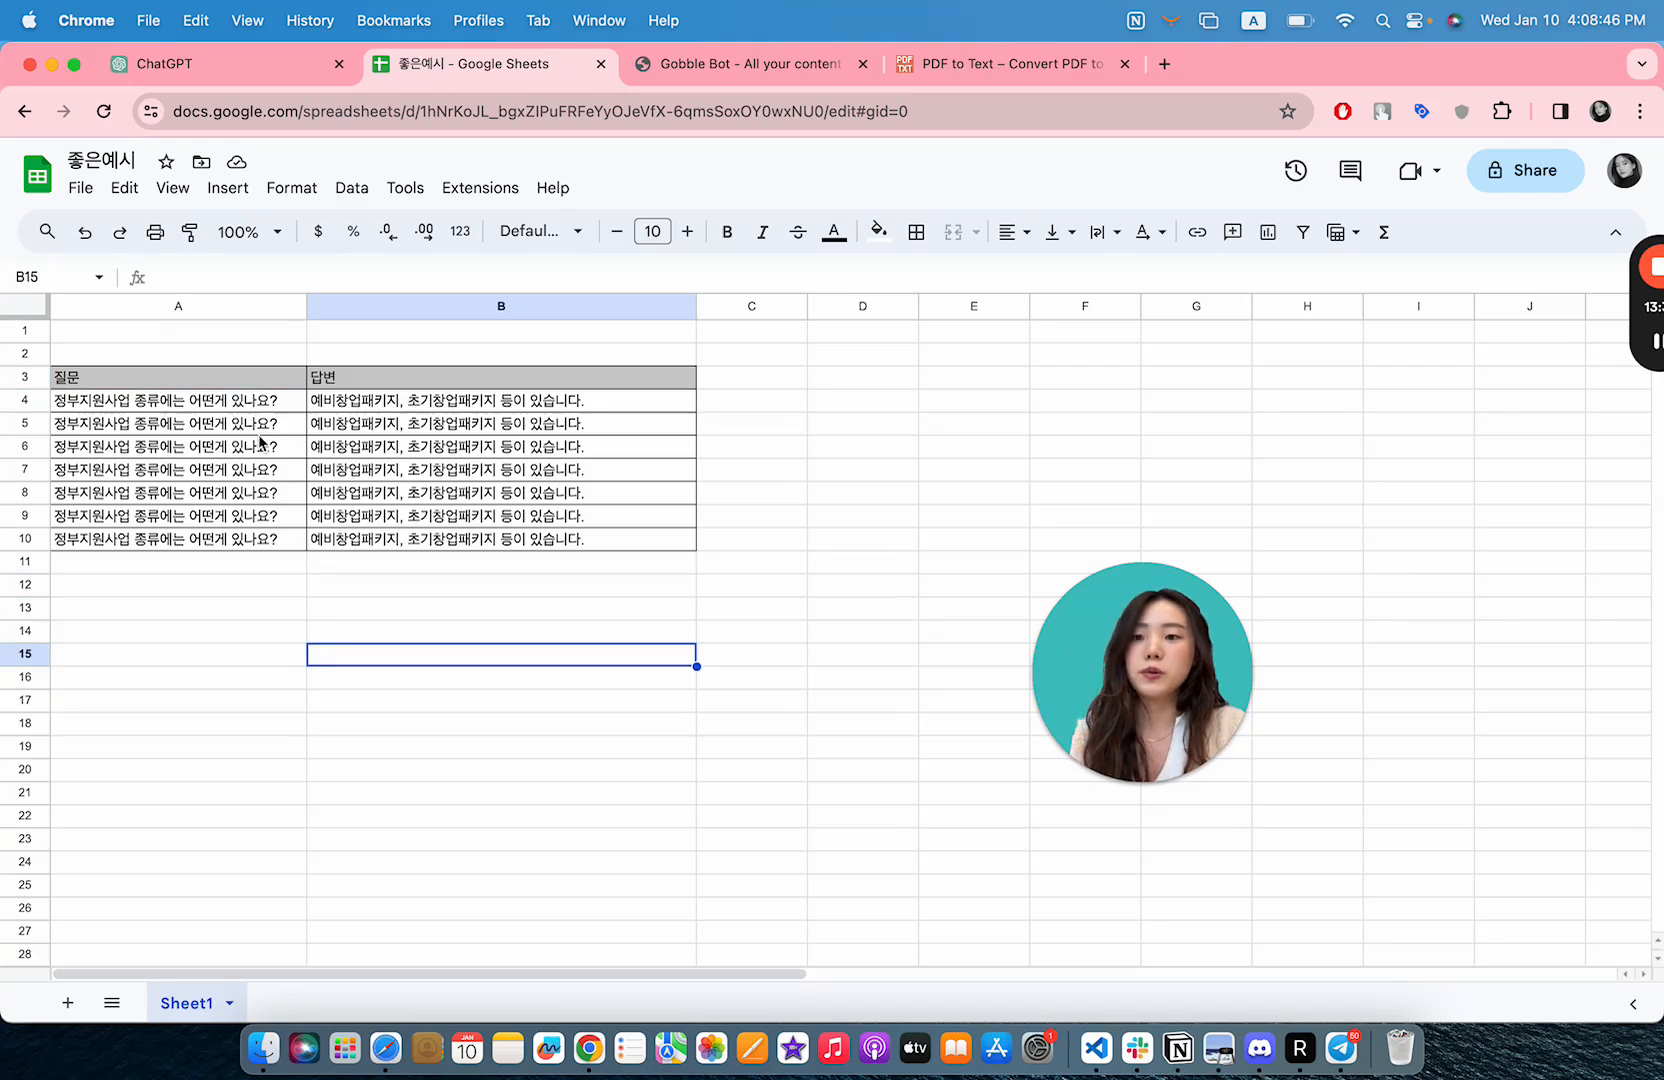
- Inspect the 질문 and 답변 header cells and the first example answer in B4
left_click(231, 381)
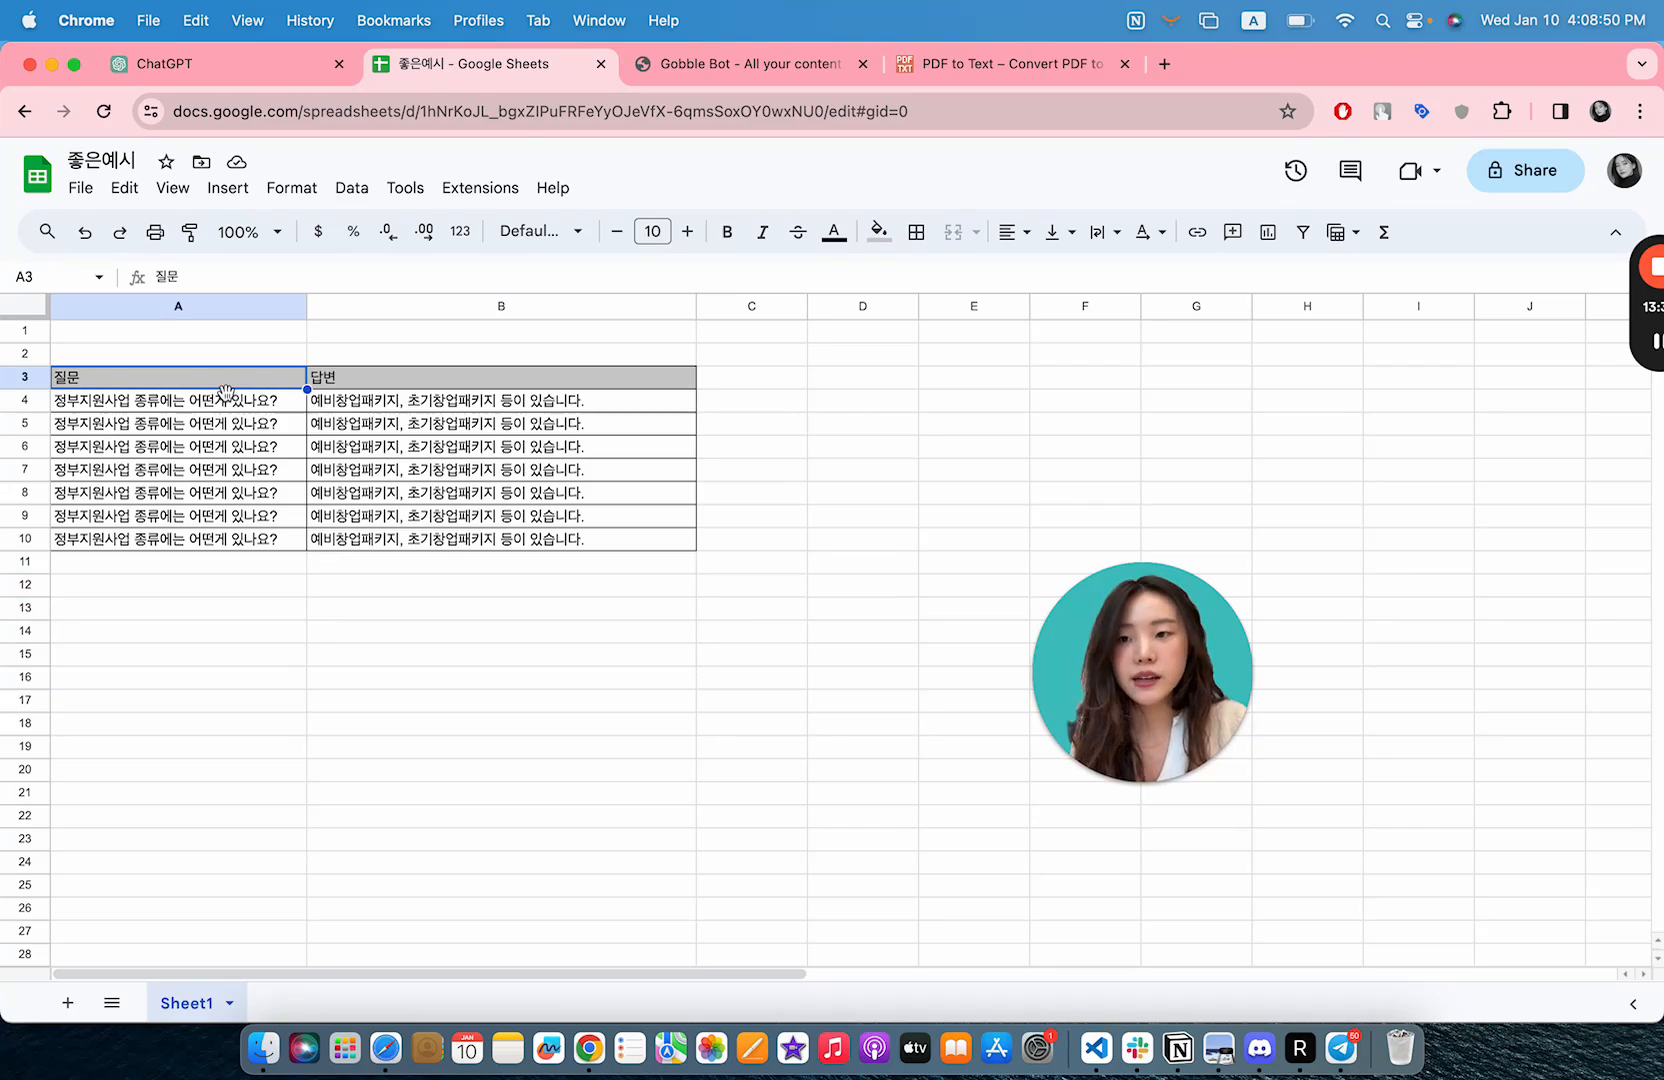
left_click(336, 379)
double_click(344, 377)
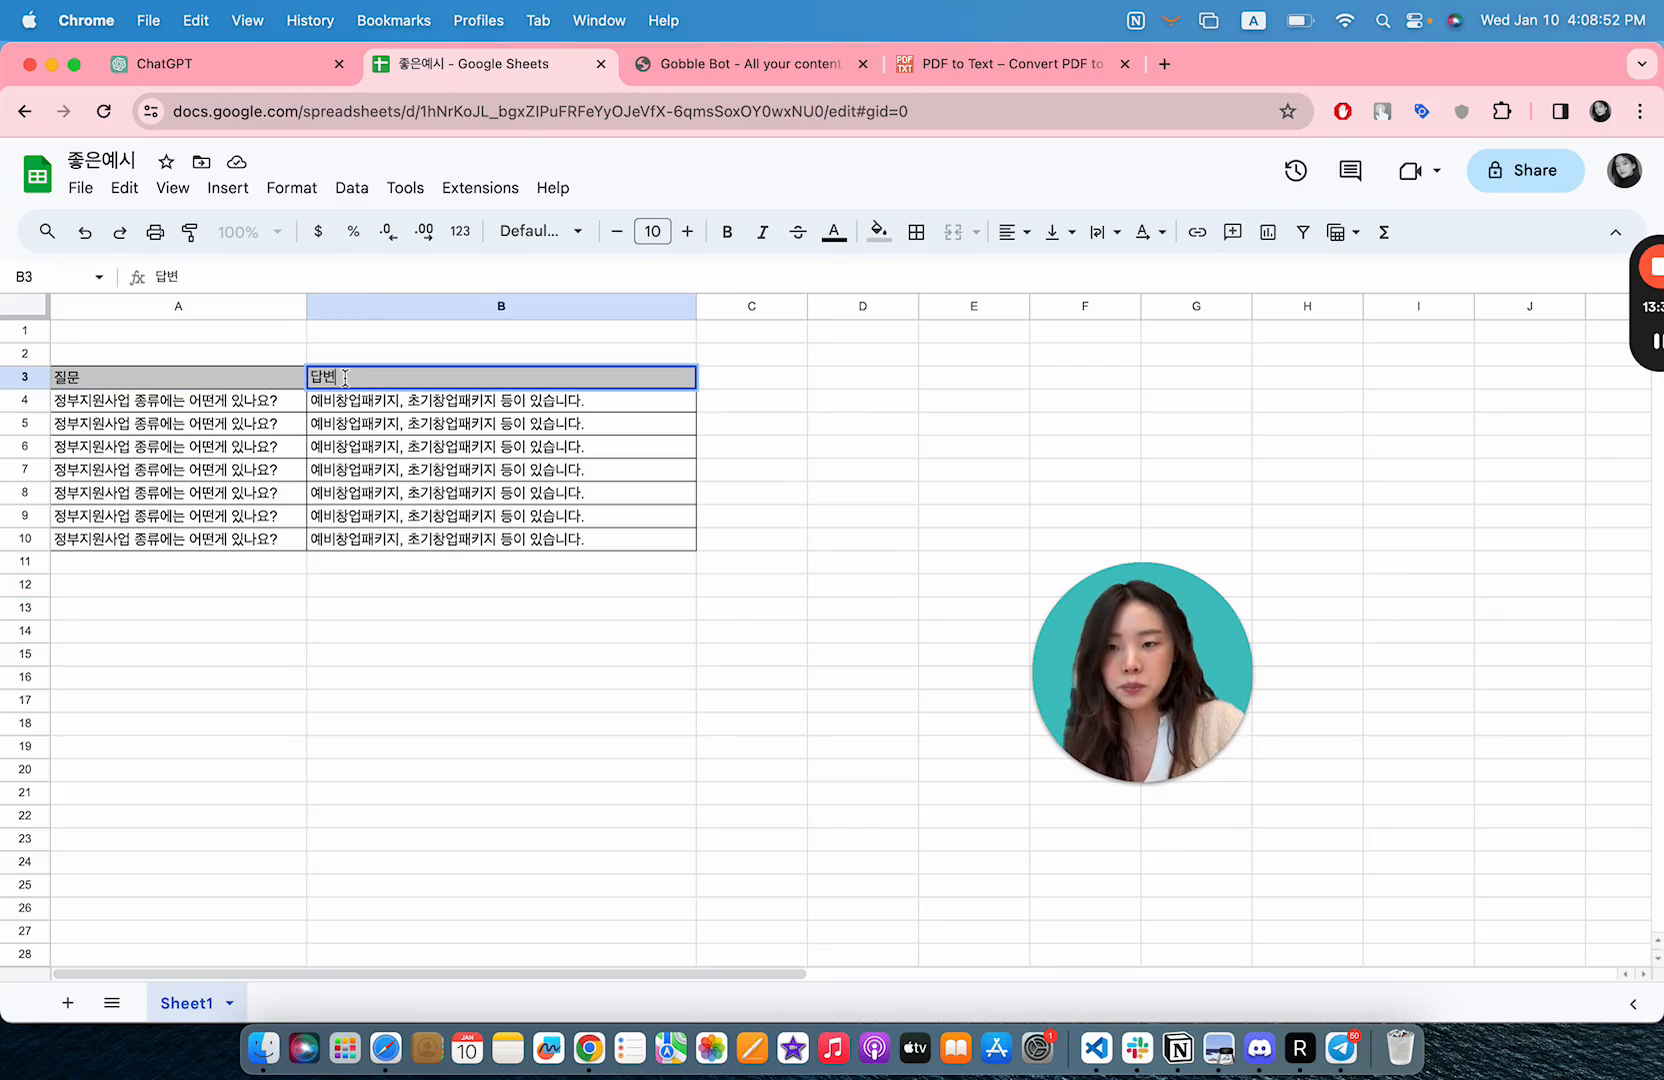
left_click(553, 722)
left_click(321, 406)
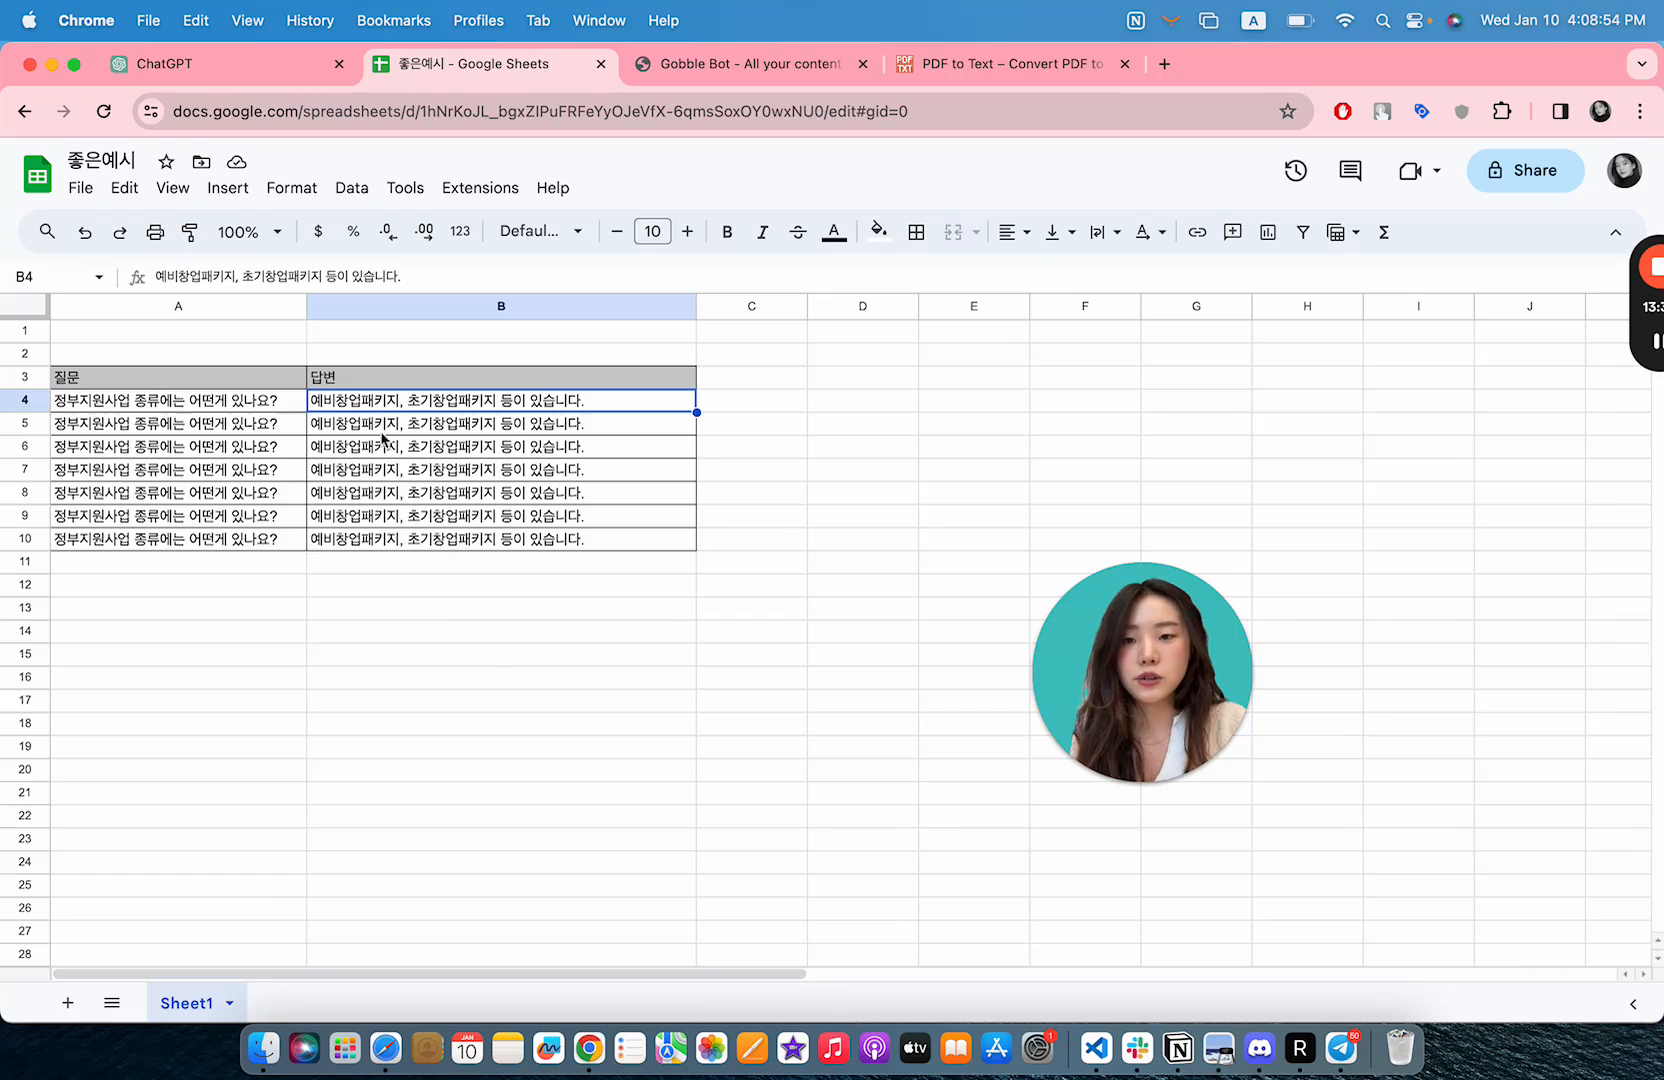
- Return to the GPT configuration and show the area from Instructions down to Knowledge
left_click(212, 60)
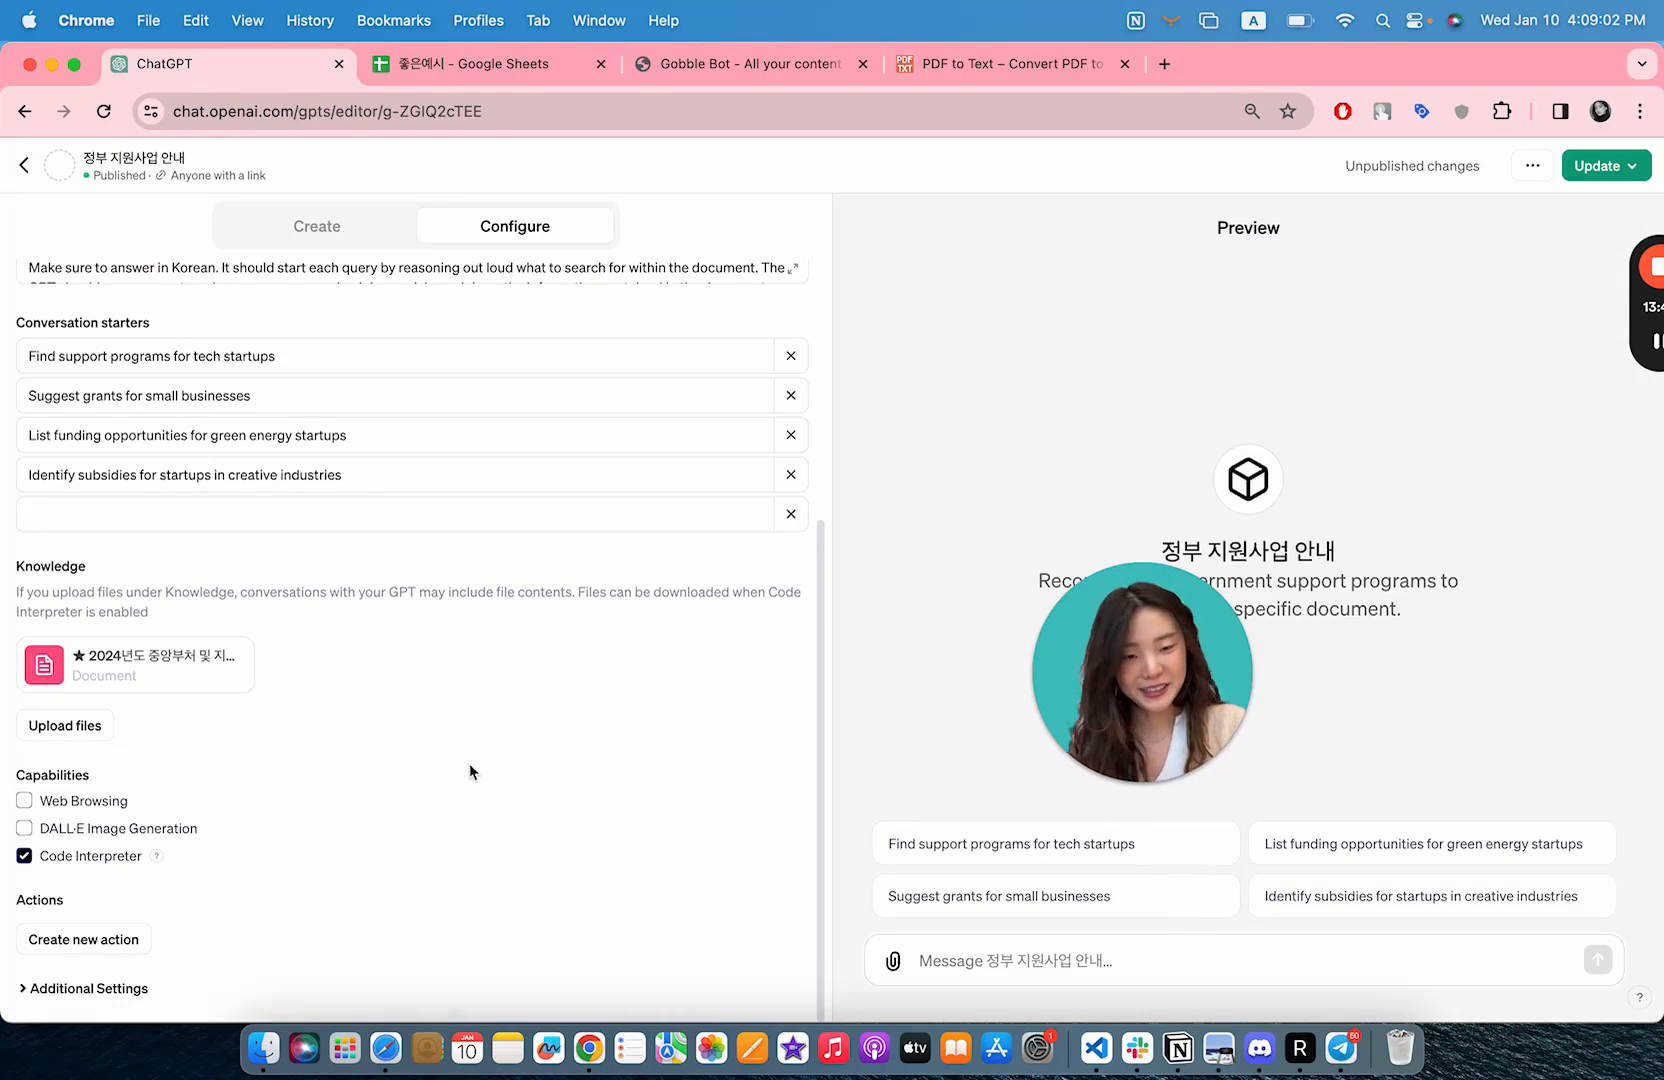
scroll(469, 763, "up", 3)
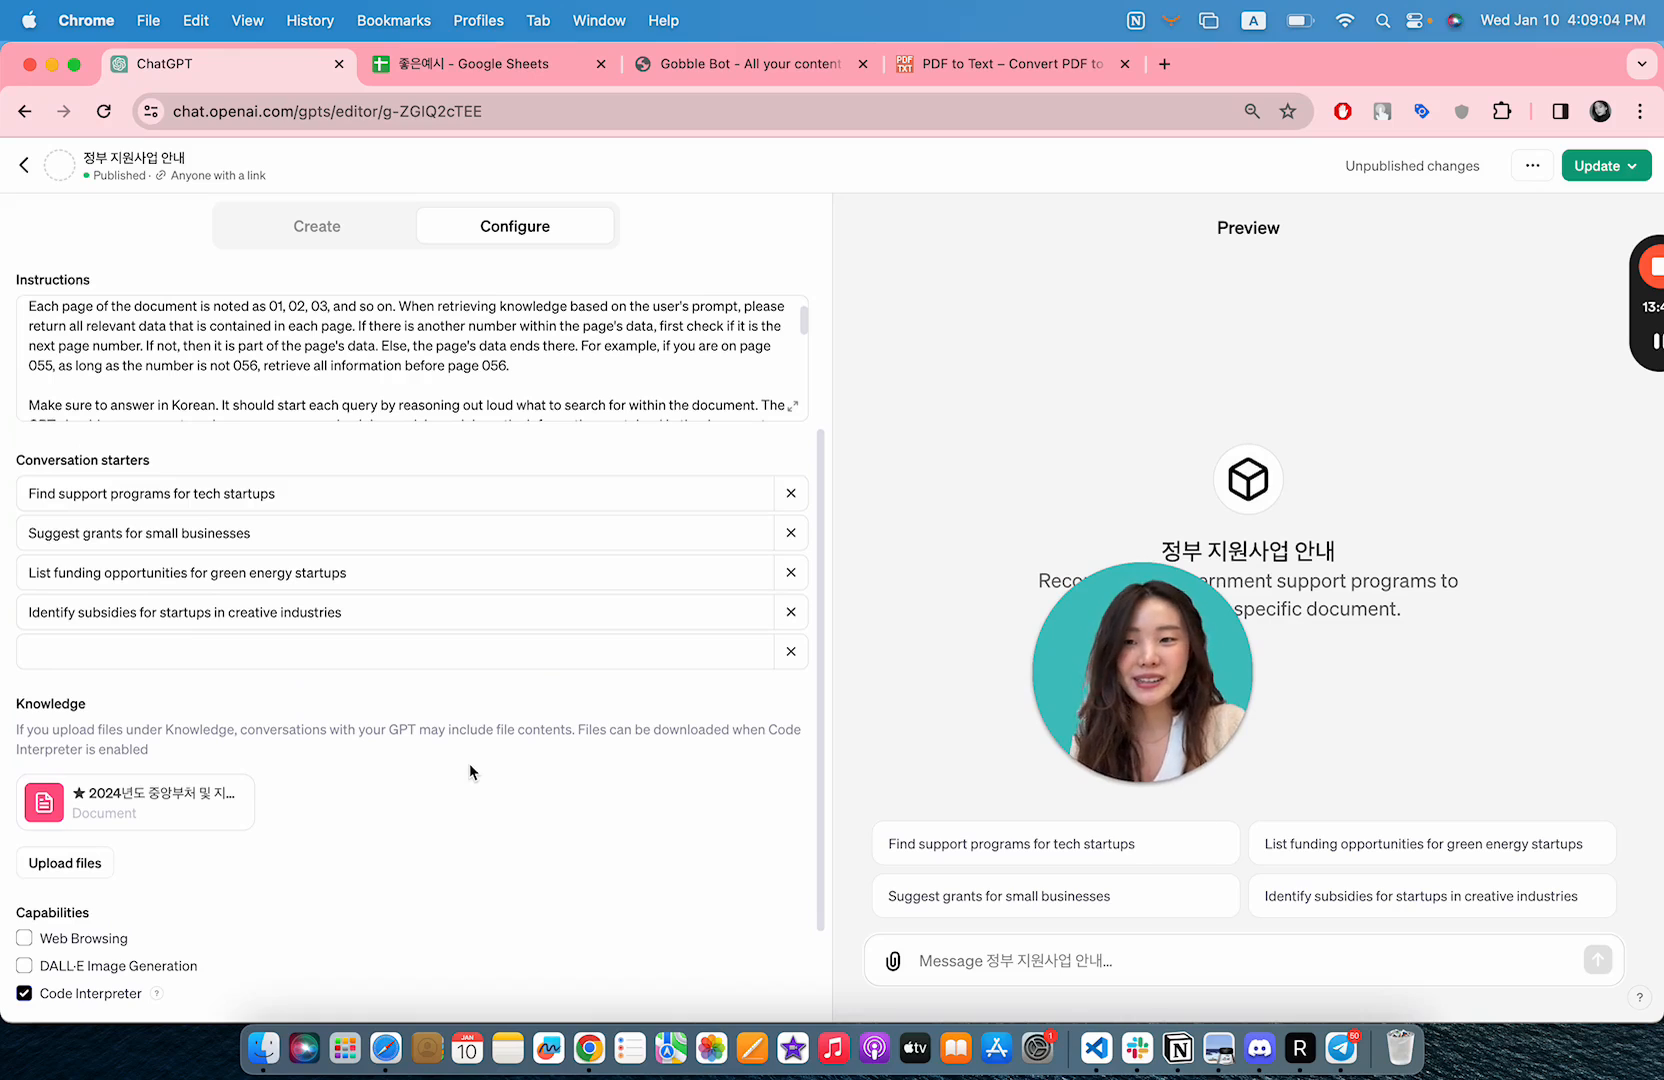
left_click_drag(1142, 672, 913, 344)
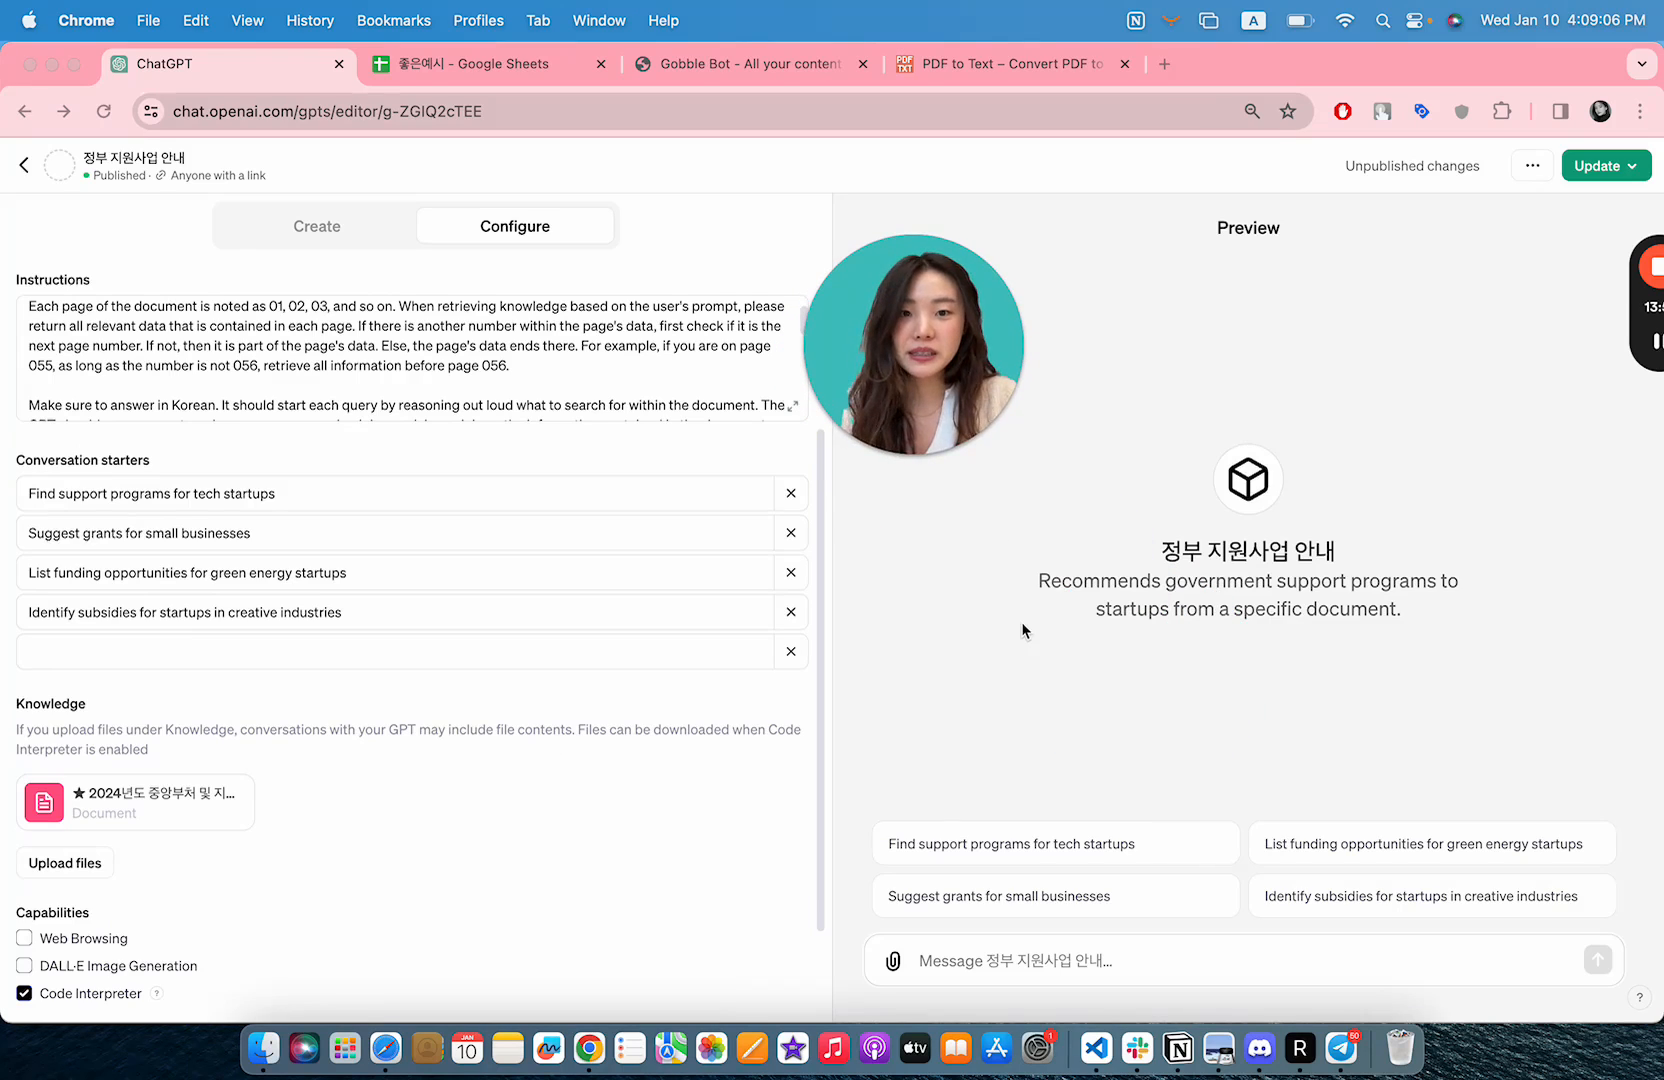